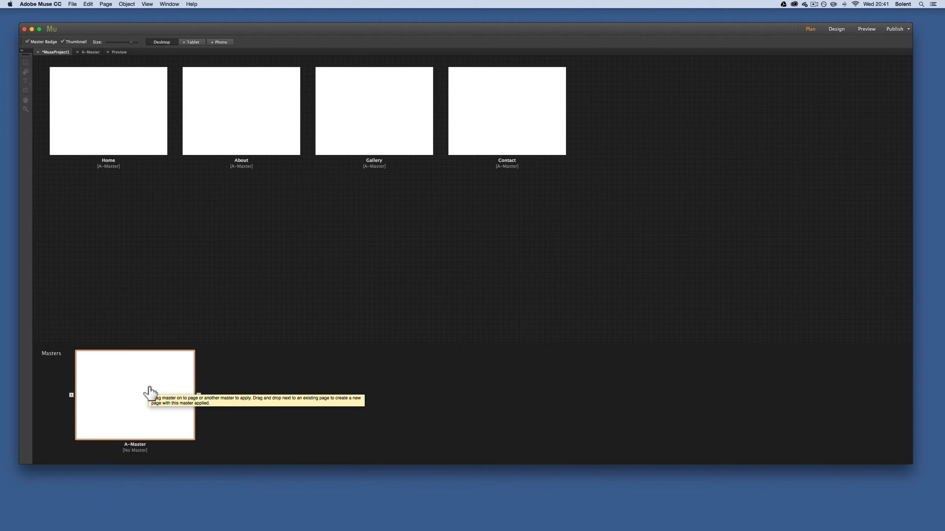
On the A-Master page, draw a full-width rectangle about 1160 by 62 px in the header area and fill it black.
{"action": "double_click", "coordinate": [149, 388]}
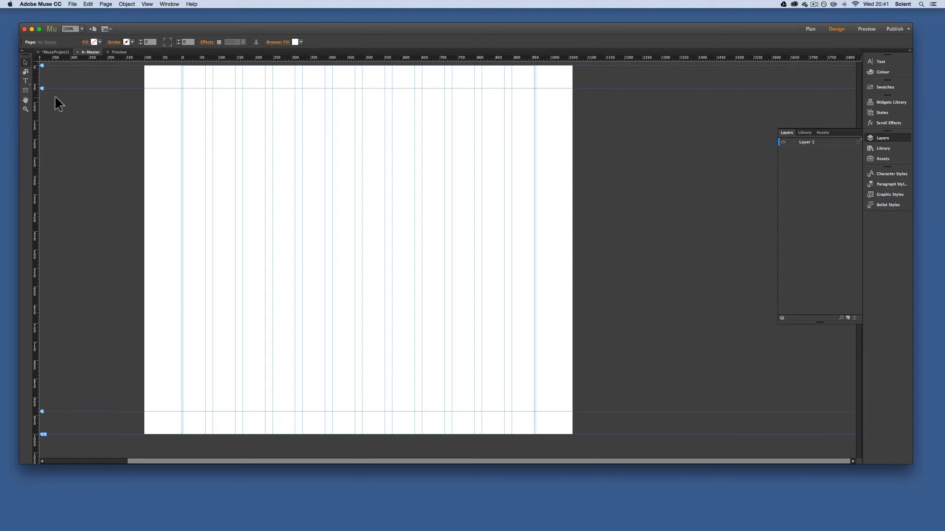
{"action": "left_click", "coordinate": [26, 91]}
{"action": "left_click", "coordinate": [25, 90]}
{"action": "mouse_move", "coordinate": [144, 65]}
{"action": "left_mouse_down"}
{"action": "mouse_move", "coordinate": [179, 76]}
{"action": "mouse_move", "coordinate": [553, 83]}
{"action": "mouse_move", "coordinate": [573, 104]}
{"action": "left_mouse_up"}
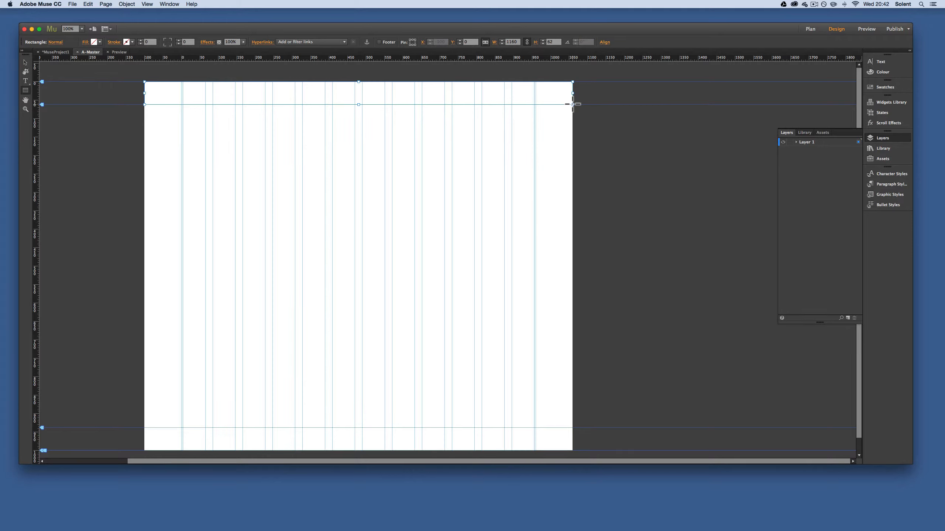
{"action": "left_click", "coordinate": [100, 42]}
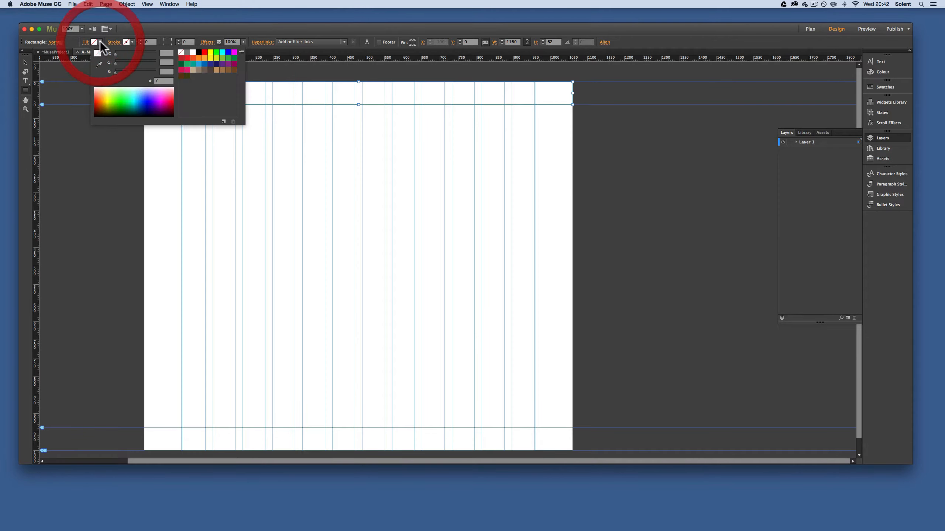
{"action": "left_click", "coordinate": [198, 53]}
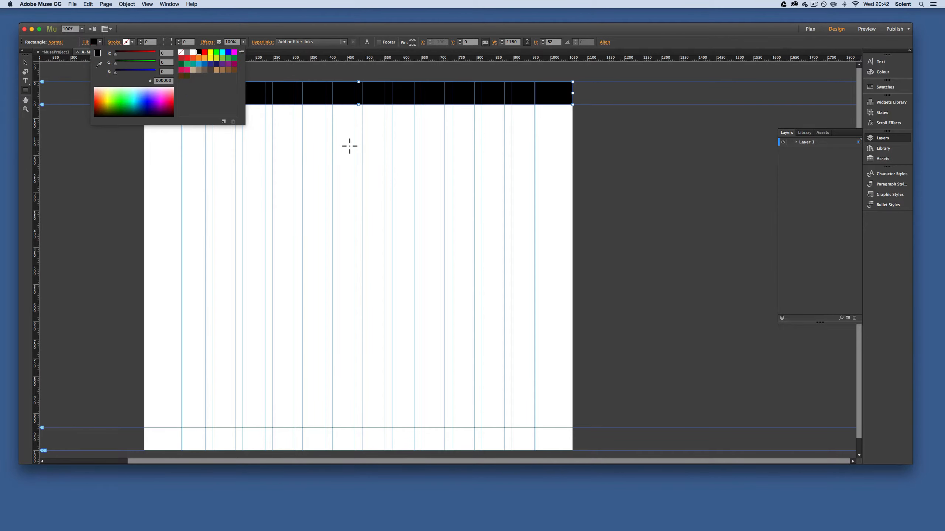
{"action": "left_click", "coordinate": [25, 62]}
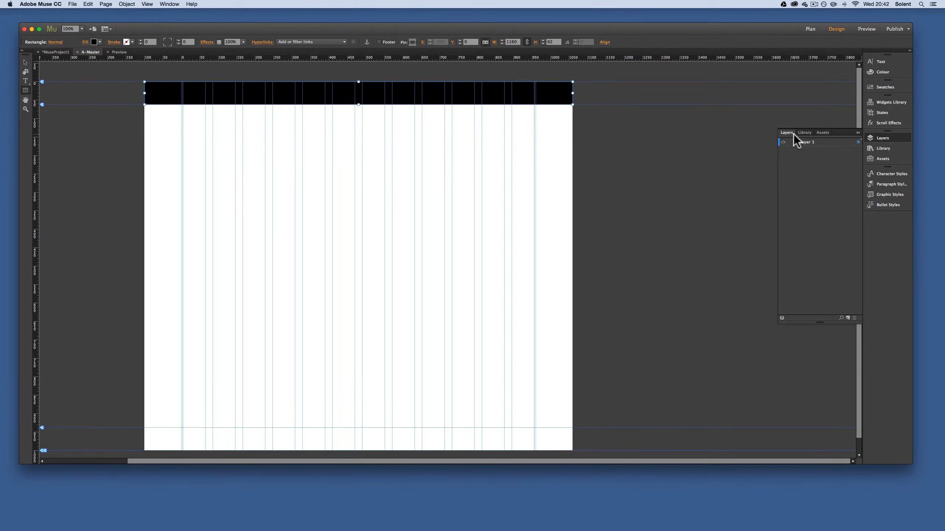
Rename Layer 1 as header and collapse its contents.
{"action": "double_click", "coordinate": [812, 143]}
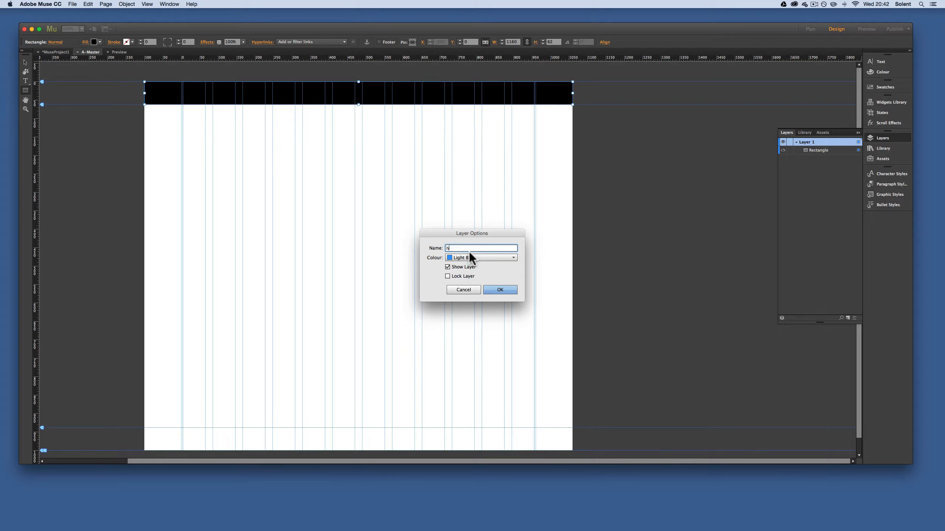
{"action": "type", "text": "header"}
{"action": "left_click", "coordinate": [490, 289]}
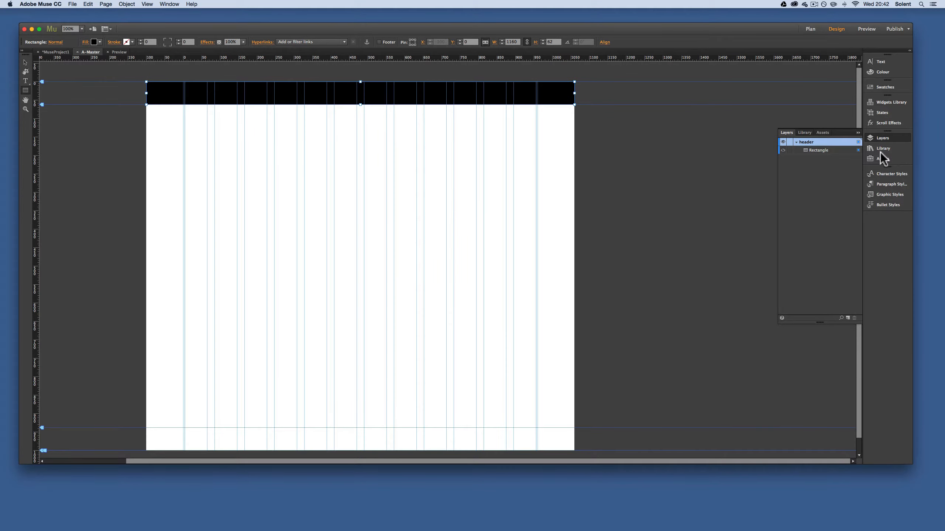
{"action": "left_click", "coordinate": [823, 151]}
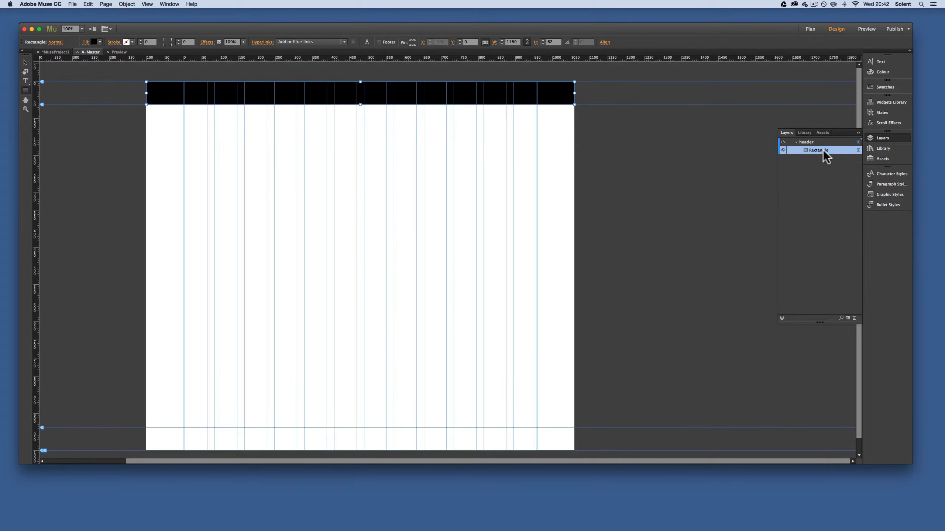
{"action": "left_click", "coordinate": [825, 152]}
{"action": "left_click", "coordinate": [813, 144]}
{"action": "left_click", "coordinate": [815, 151]}
{"action": "left_click", "coordinate": [796, 143]}
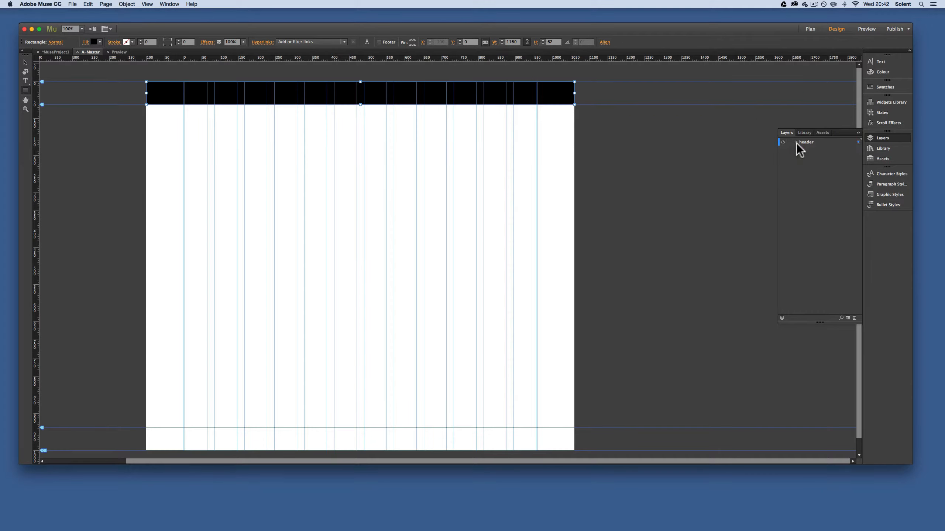
Add a new layer below the header layer and name it footer.
{"action": "left_click", "coordinate": [848, 319]}
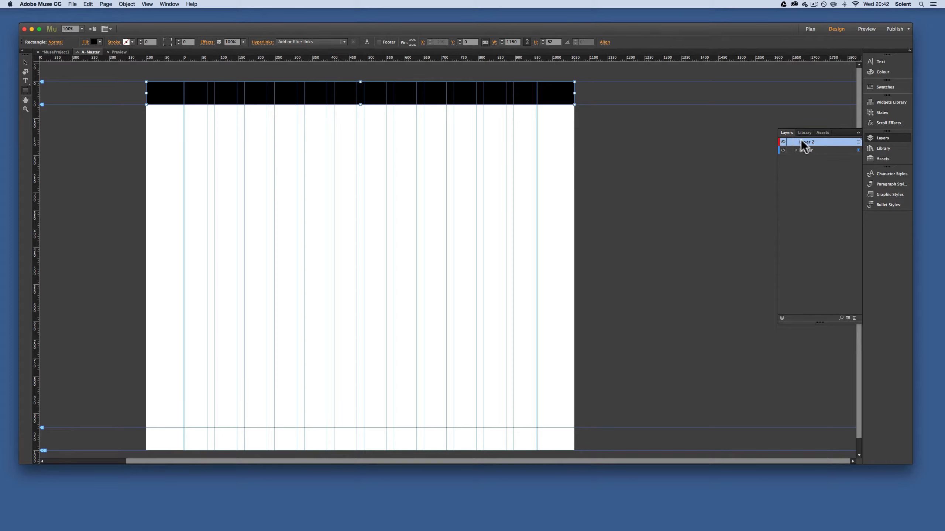
{"action": "mouse_move", "coordinate": [801, 141]}
{"action": "left_mouse_down"}
{"action": "mouse_move", "coordinate": [799, 156]}
{"action": "mouse_move", "coordinate": [807, 151]}
{"action": "left_mouse_up"}
{"action": "double_click", "coordinate": [807, 150]}
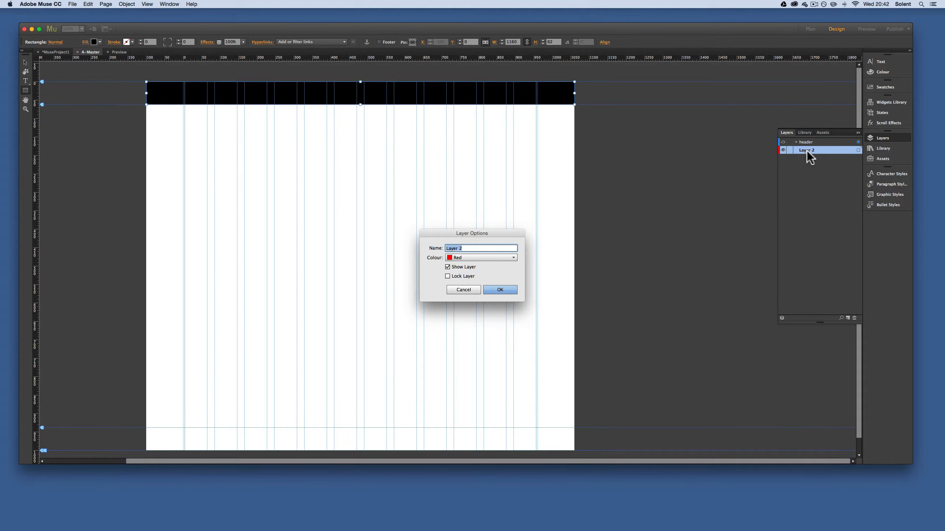
{"action": "type", "text": "footer"}
{"action": "left_click", "coordinate": [490, 291]}
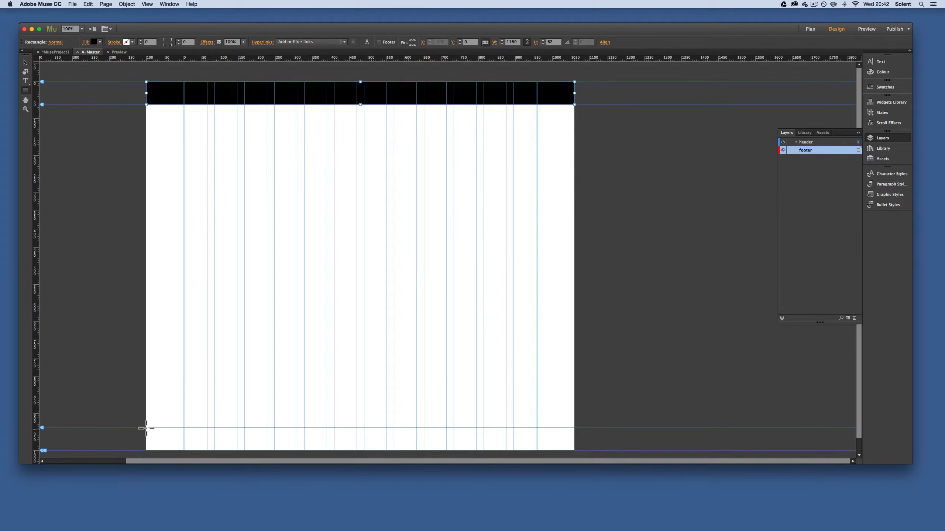
Draw a full-width rectangle about 1160 by 62 px in the footer area on the footer layer and fill it black.
{"action": "left_click_drag", "start_coordinate": [146, 429], "coordinate": [573, 440]}
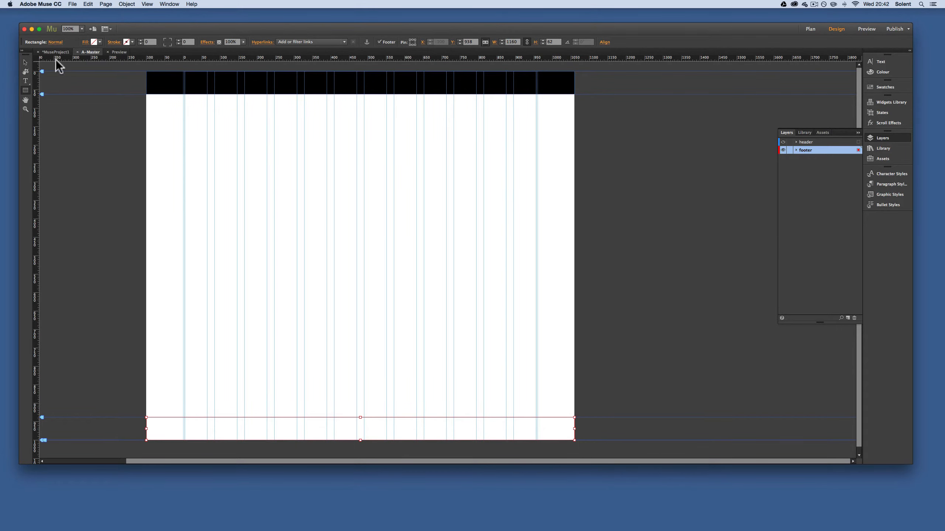
{"action": "left_click", "coordinate": [98, 42]}
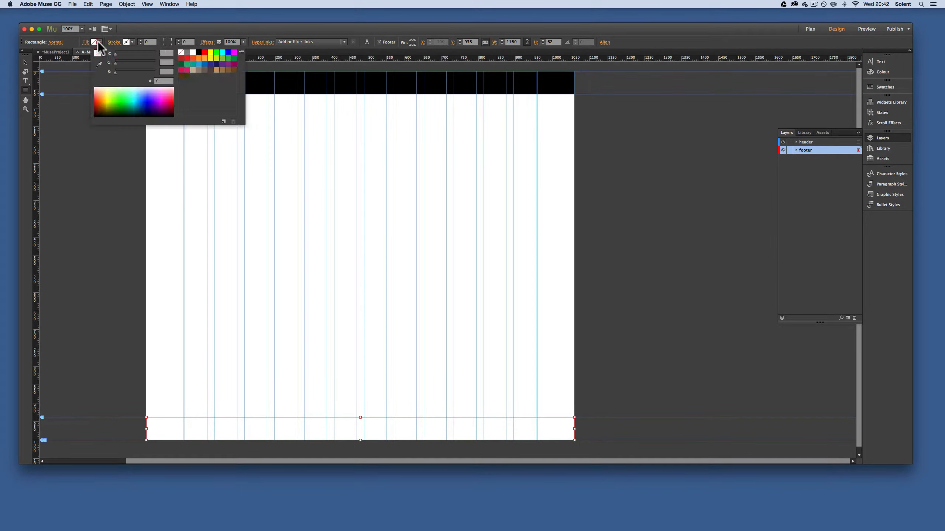
{"action": "left_click", "coordinate": [198, 52]}
{"action": "left_click", "coordinate": [25, 65]}
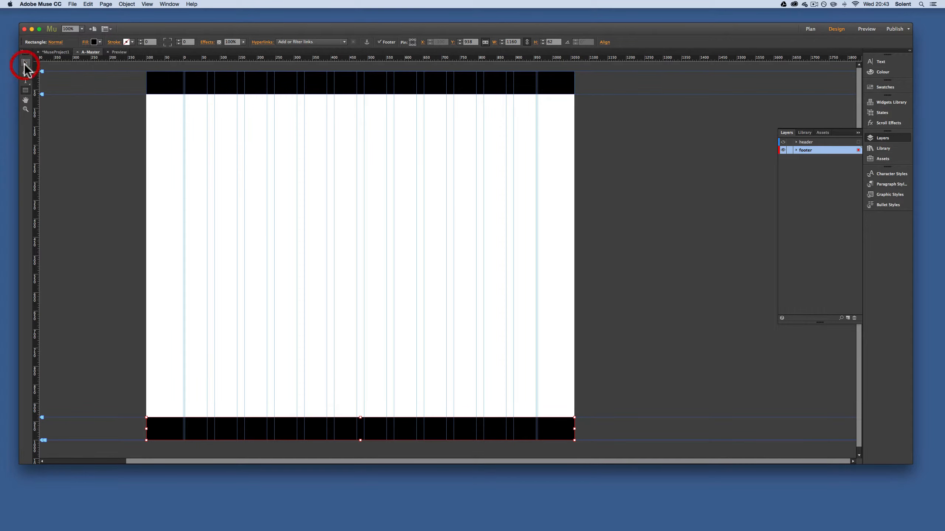
{"action": "left_click", "coordinate": [284, 308]}
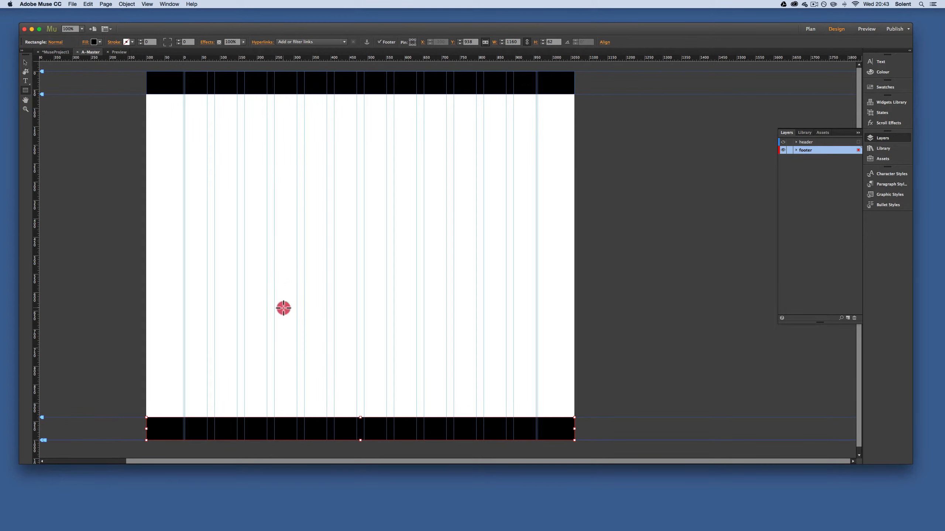
{"action": "left_click", "coordinate": [26, 63]}
{"action": "left_click", "coordinate": [307, 334]}
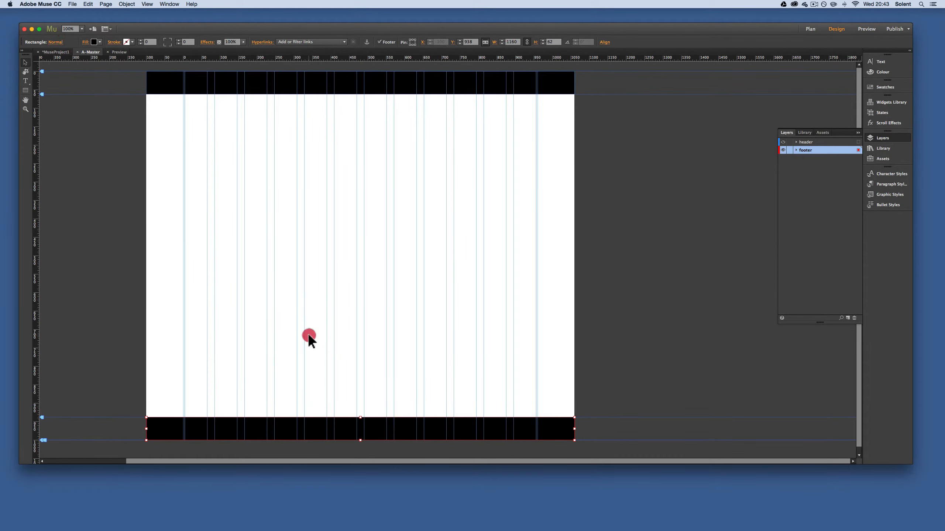
{"action": "left_click", "coordinate": [388, 432]}
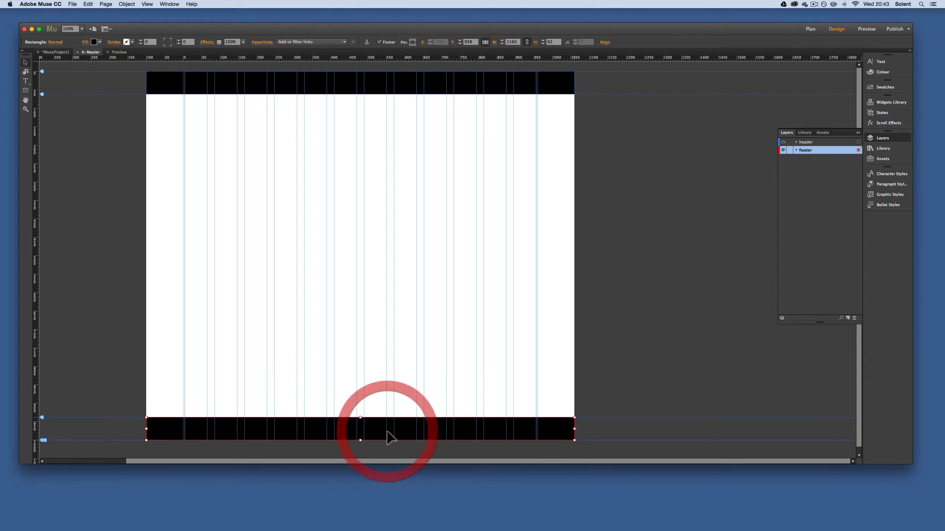
{"action": "left_click", "coordinate": [796, 150]}
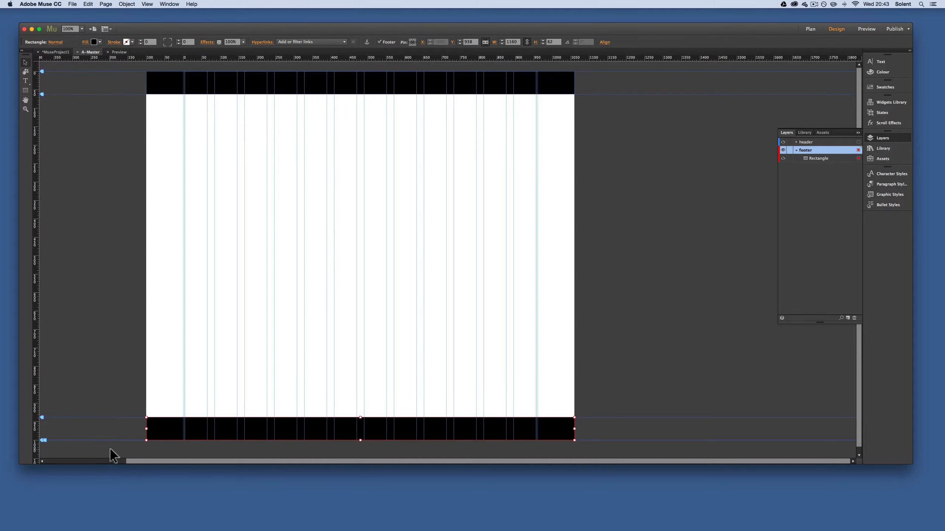
{"action": "left_click", "coordinate": [211, 395]}
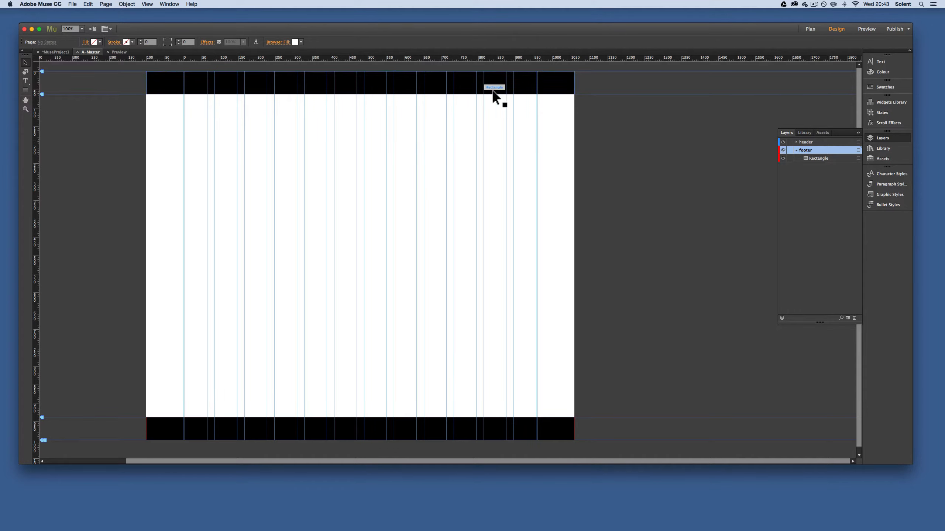
{"action": "left_click", "coordinate": [858, 133]}
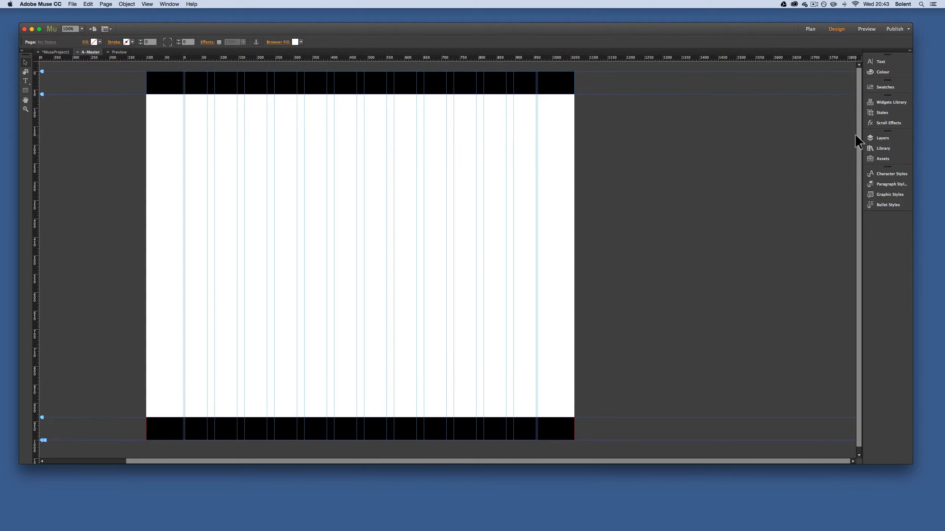
Place a horizontal menu widget on the page below the header bar, at about X 558, Y 180.
{"action": "left_click", "coordinate": [878, 102]}
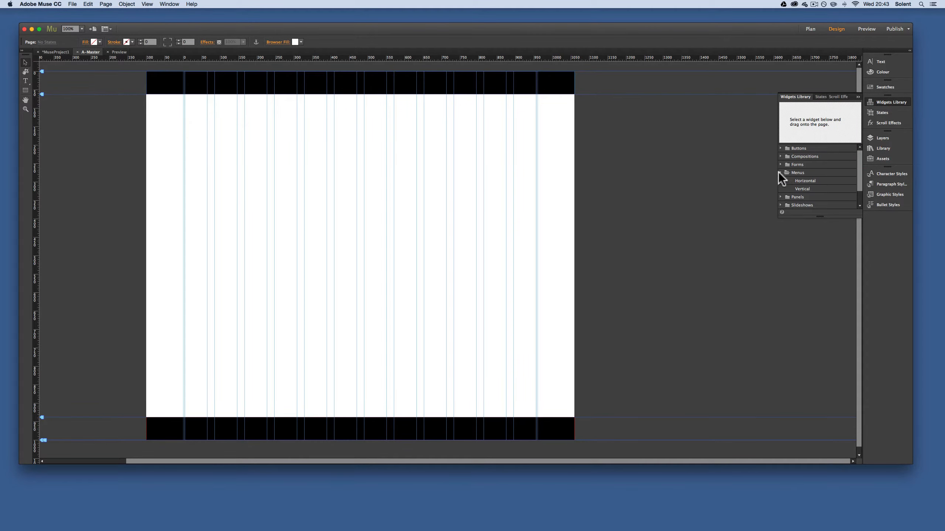
{"action": "left_click", "coordinate": [794, 173]}
{"action": "left_click", "coordinate": [808, 180]}
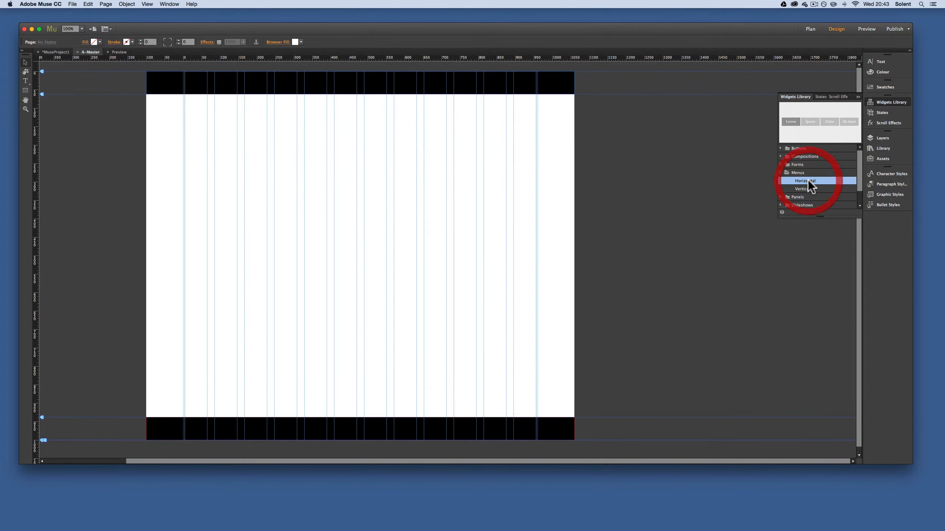
{"action": "left_click", "coordinate": [809, 190]}
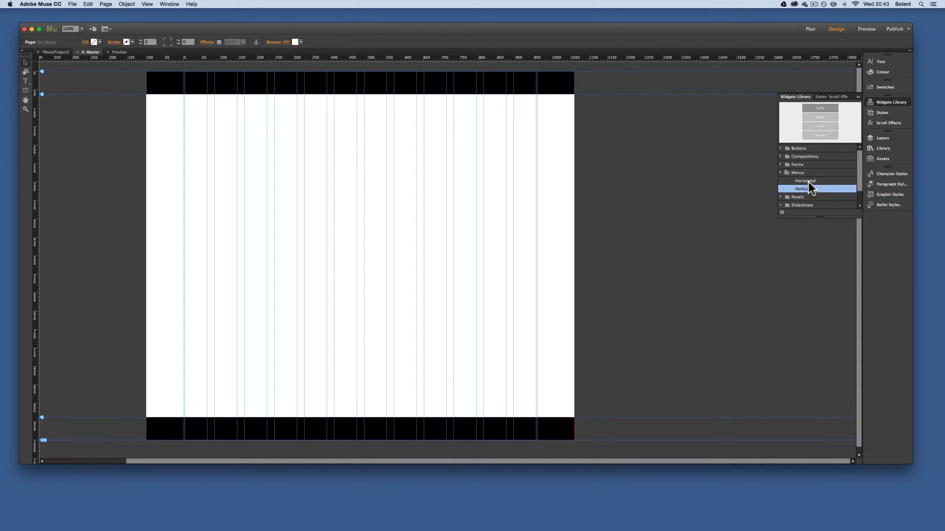
{"action": "left_click", "coordinate": [808, 182]}
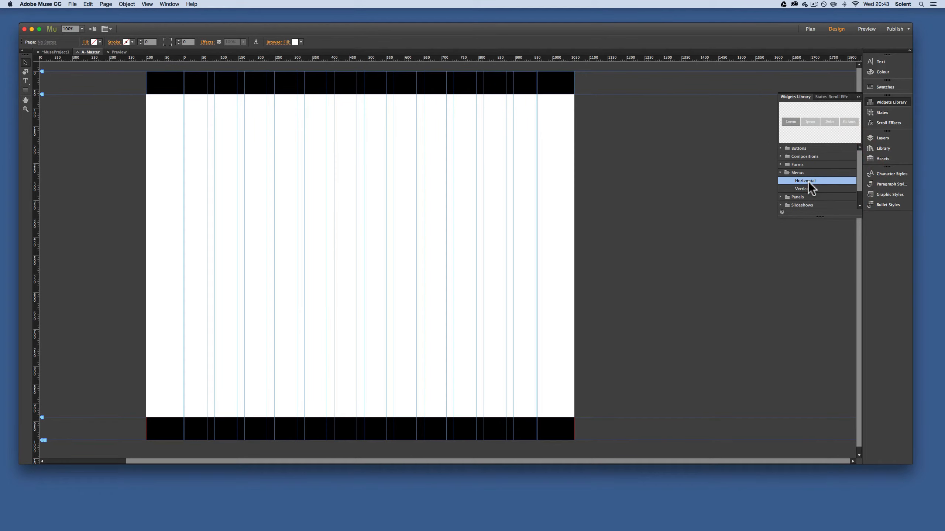
{"action": "left_click_drag", "start_coordinate": [808, 181], "coordinate": [387, 145]}
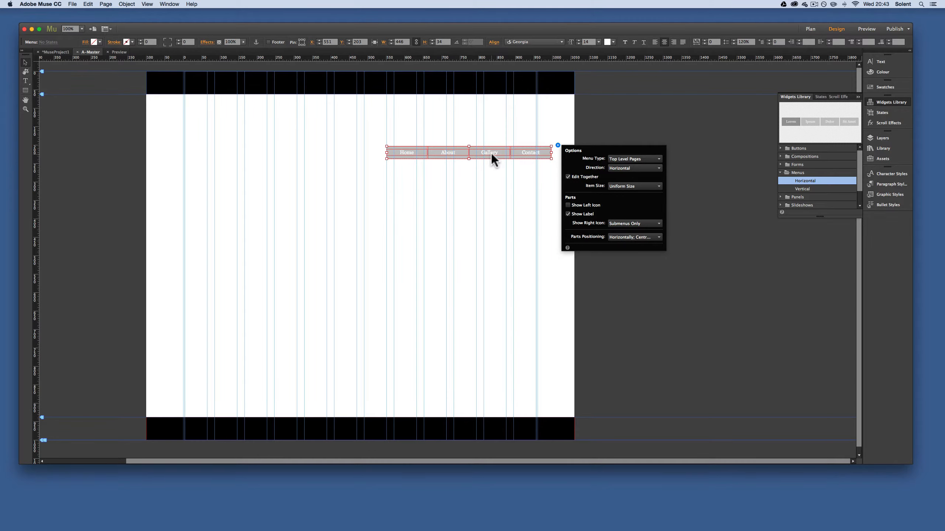
{"action": "scroll", "coordinate": [492, 154], "scroll_direction": "left", "scroll_amount": 1}
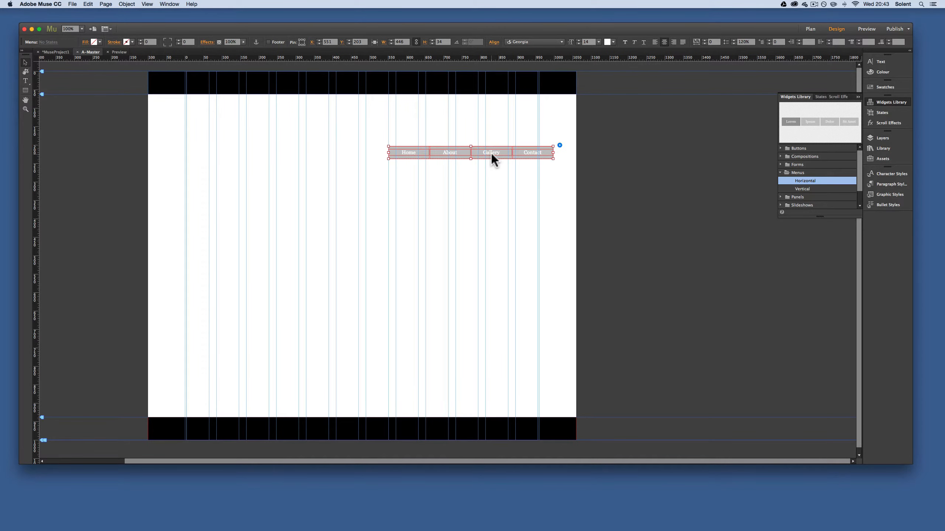
{"action": "mouse_move", "coordinate": [491, 154]}
{"action": "left_mouse_down"}
{"action": "mouse_move", "coordinate": [494, 84]}
{"action": "mouse_move", "coordinate": [493, 144]}
{"action": "left_mouse_up"}
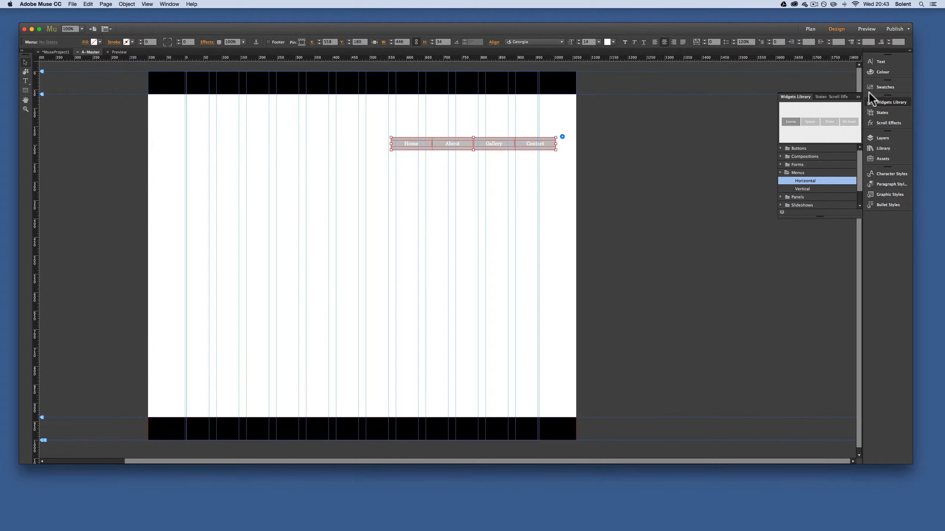
Transfer the menu from the footer layer to the header layer and position it inside the black header bar at about X 510, Y 14.
{"action": "left_click", "coordinate": [882, 139]}
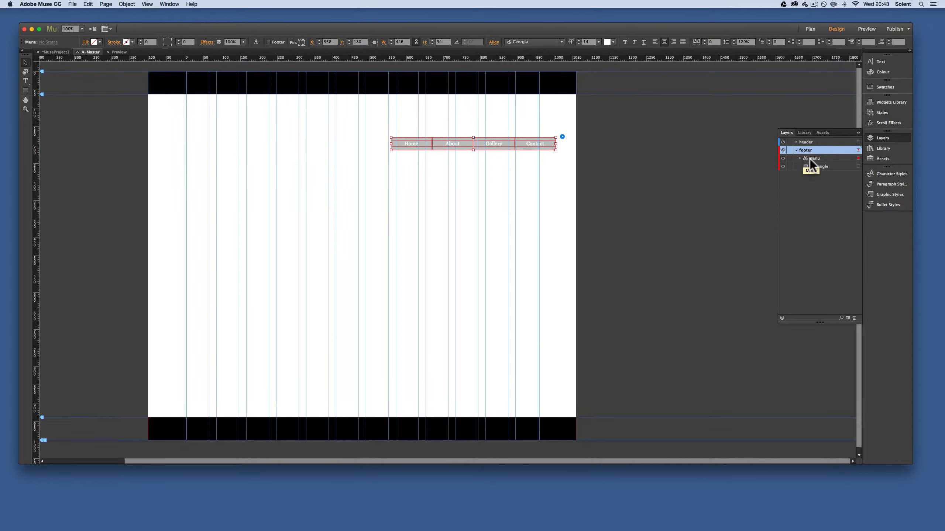
{"action": "left_click", "coordinate": [810, 159]}
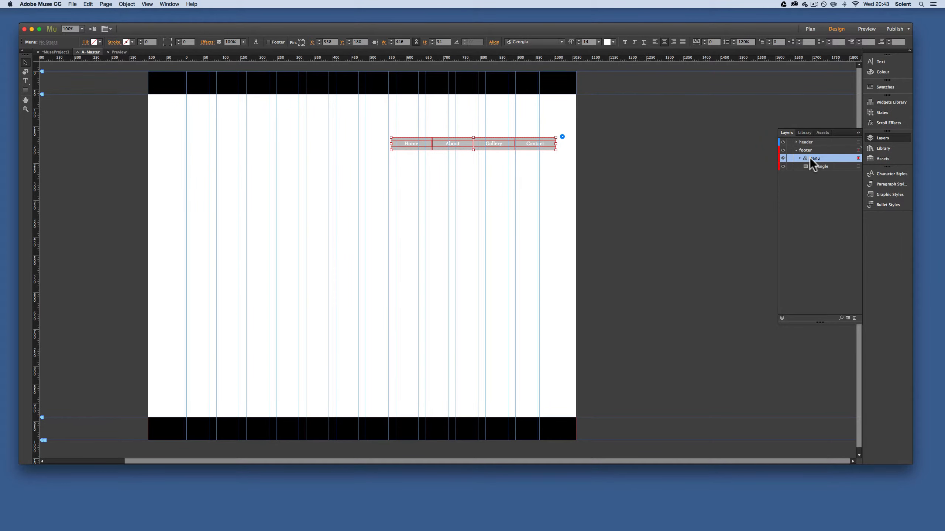
{"action": "left_click_drag", "start_coordinate": [810, 160], "coordinate": [807, 146]}
{"action": "left_click", "coordinate": [795, 141]}
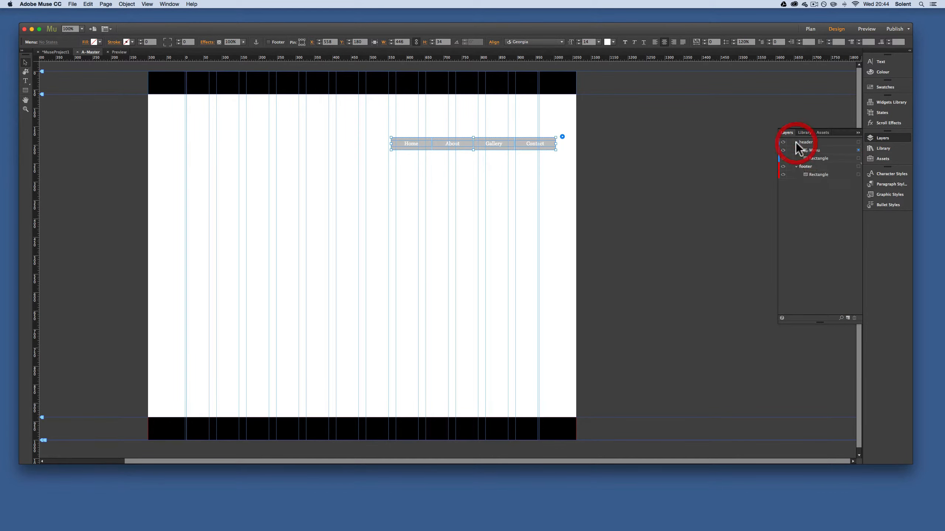
{"action": "left_click", "coordinate": [797, 167]}
{"action": "left_click_drag", "start_coordinate": [494, 146], "coordinate": [474, 85]}
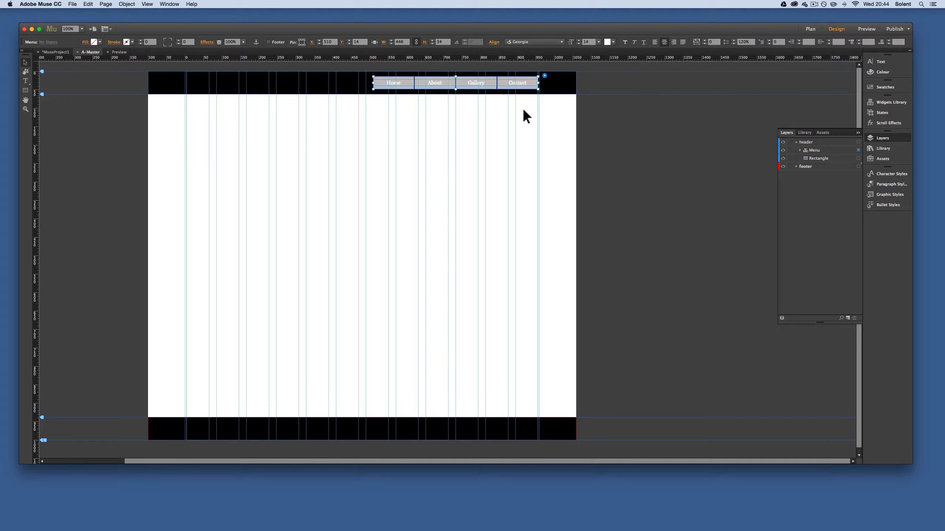
Select the Home item's text label in the header menu and enlarge the page view to 200%.
{"action": "left_click", "coordinate": [395, 85]}
{"action": "left_click", "coordinate": [393, 85]}
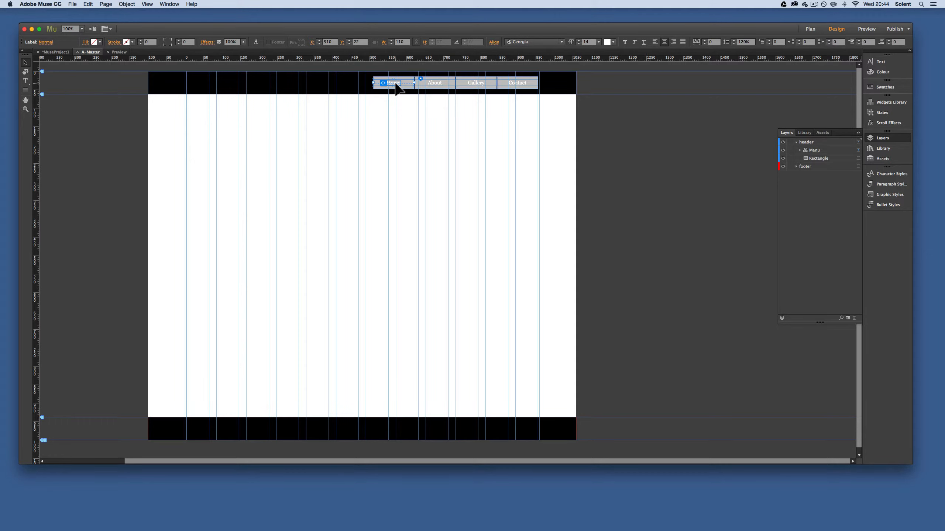
{"action": "left_click", "coordinate": [242, 41]}
{"action": "left_click", "coordinate": [243, 40]}
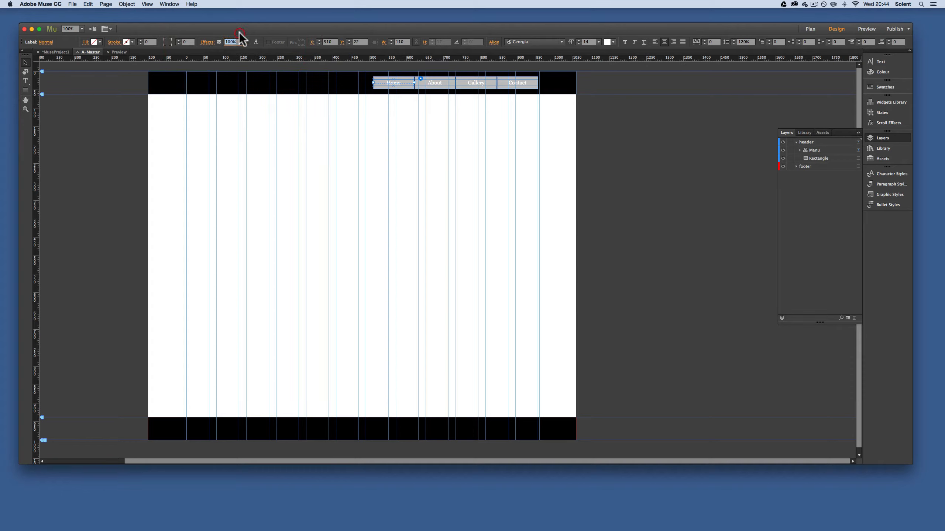
{"action": "left_click", "coordinate": [82, 30]}
{"action": "left_click", "coordinate": [93, 77]}
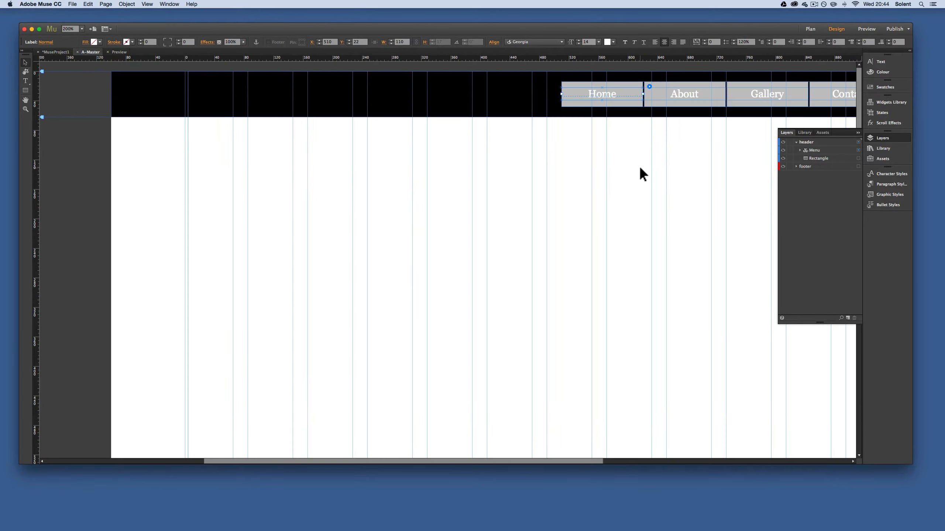
{"action": "scroll", "coordinate": [639, 166], "scroll_direction": "right", "scroll_amount": 5}
{"action": "scroll", "coordinate": [640, 168], "scroll_direction": "right", "scroll_amount": 6}
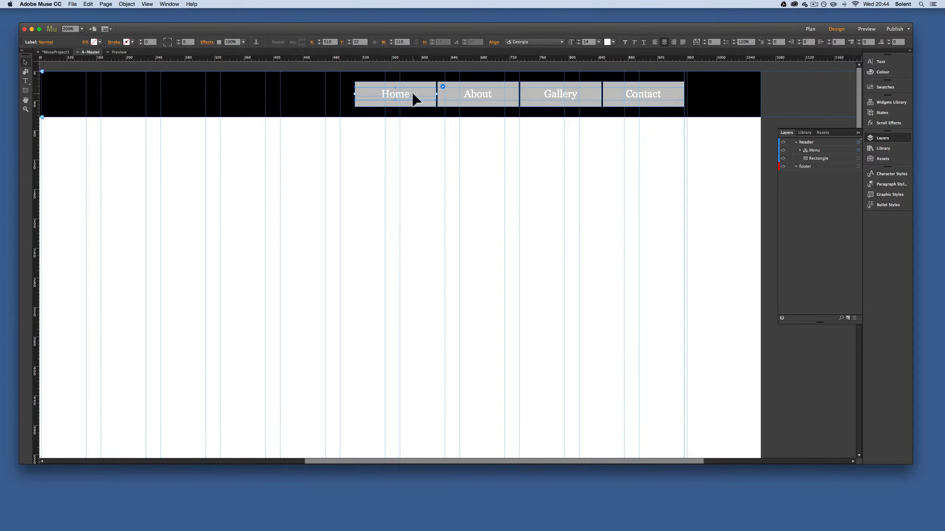
Browse the font list and the Adobe Edge Web Fonts catalogue for a menu label font without adding any.
{"action": "left_click", "coordinate": [554, 42]}
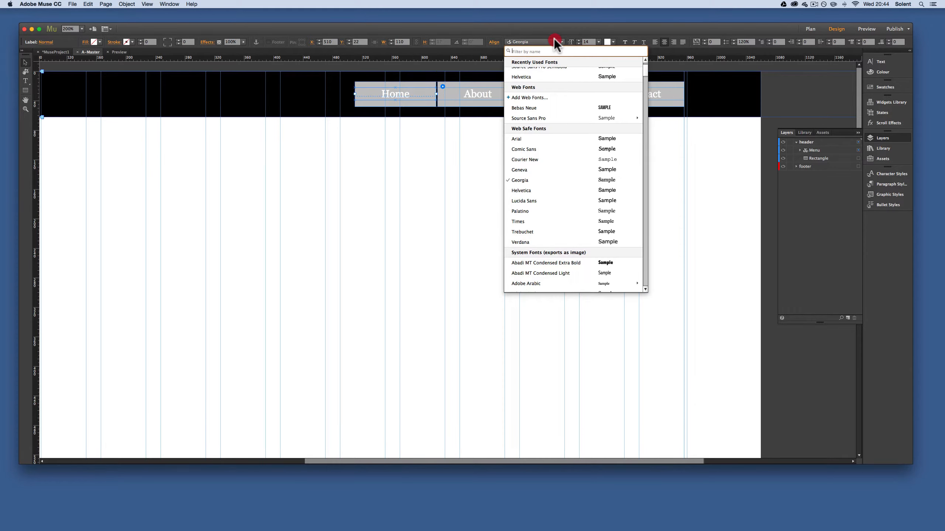
{"action": "left_click", "coordinate": [554, 41]}
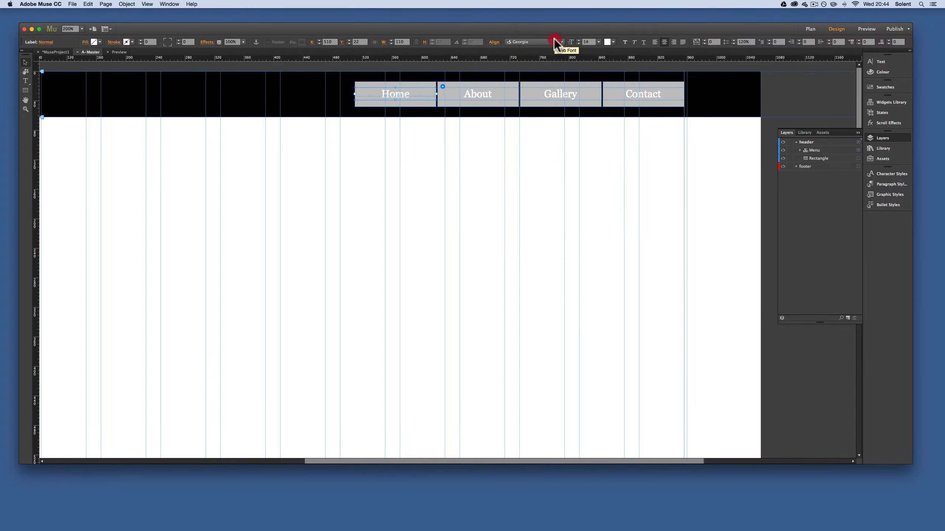
{"action": "left_click", "coordinate": [877, 59]}
{"action": "left_click", "coordinate": [821, 68]}
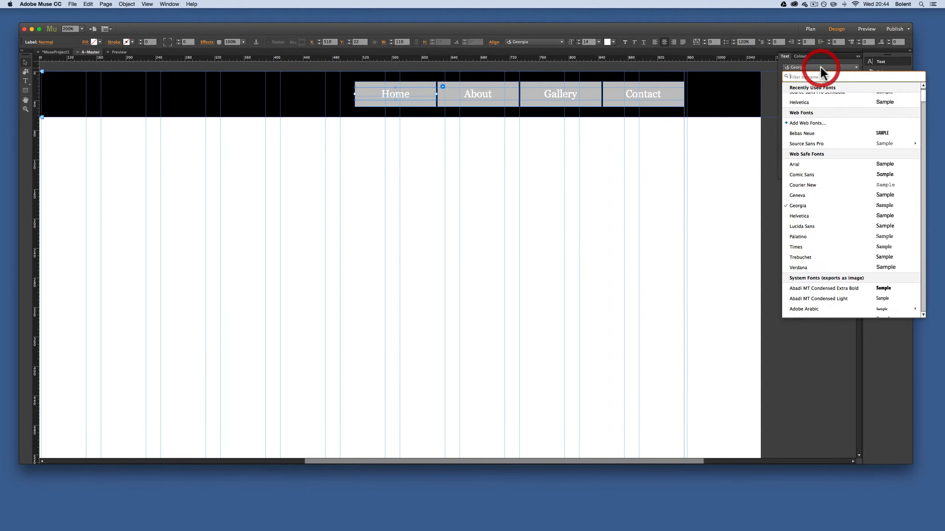
{"action": "left_click_drag", "start_coordinate": [922, 102], "coordinate": [922, 96]}
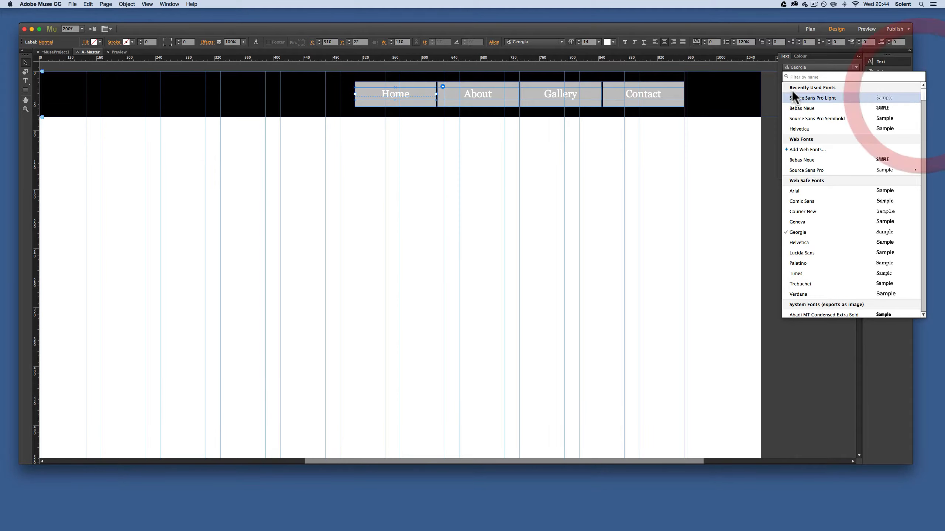
{"action": "left_click", "coordinate": [813, 150]}
{"action": "scroll", "coordinate": [526, 275], "scroll_direction": "down", "scroll_amount": 10}
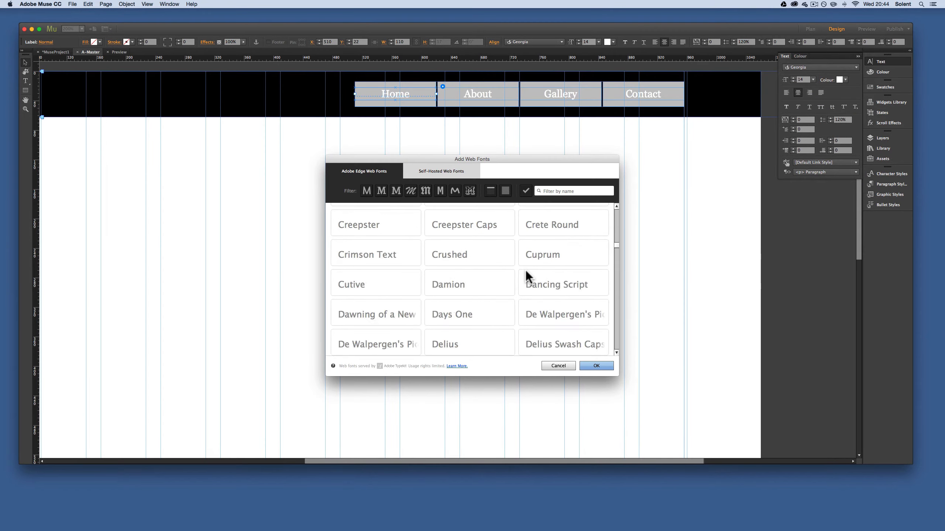
{"action": "scroll", "coordinate": [526, 276], "scroll_direction": "up", "scroll_amount": 2}
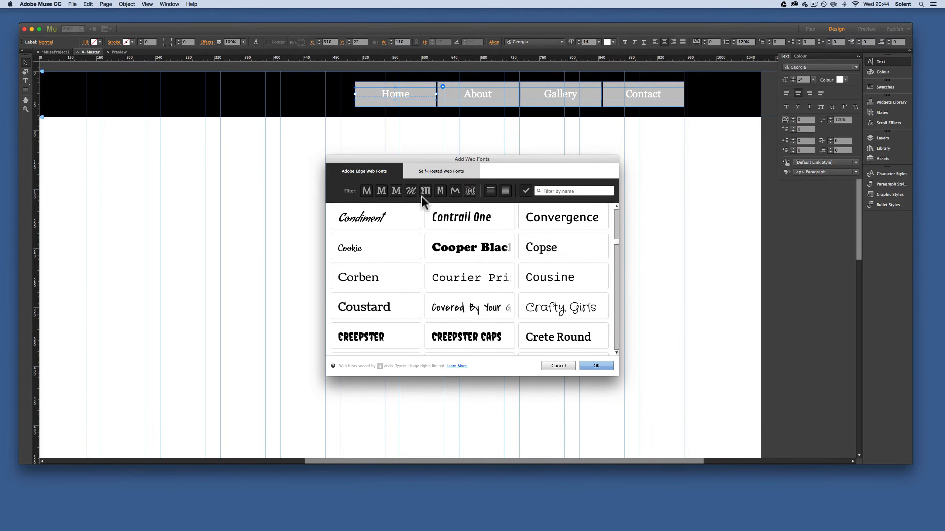
{"action": "left_click", "coordinate": [565, 366]}
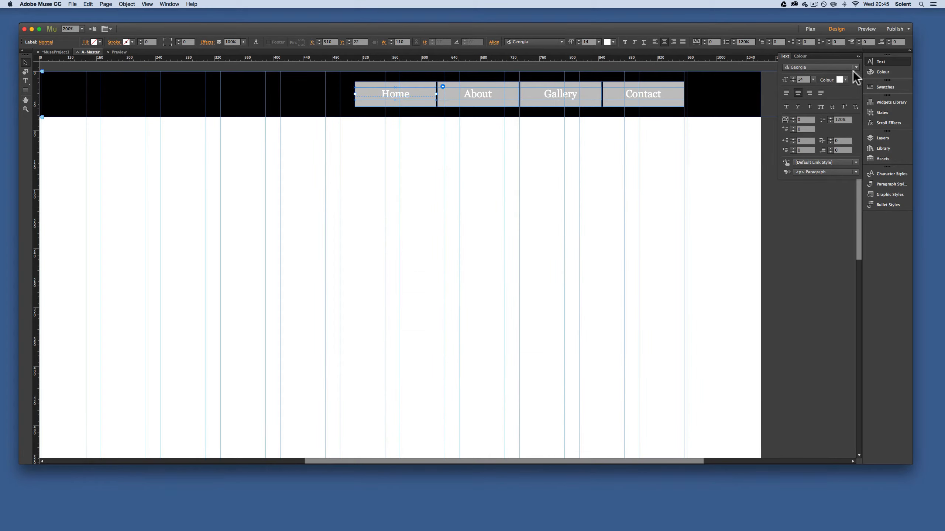
Set the menu labels' font to the web font Source Sans Pro Regular.
{"action": "left_click", "coordinate": [841, 69]}
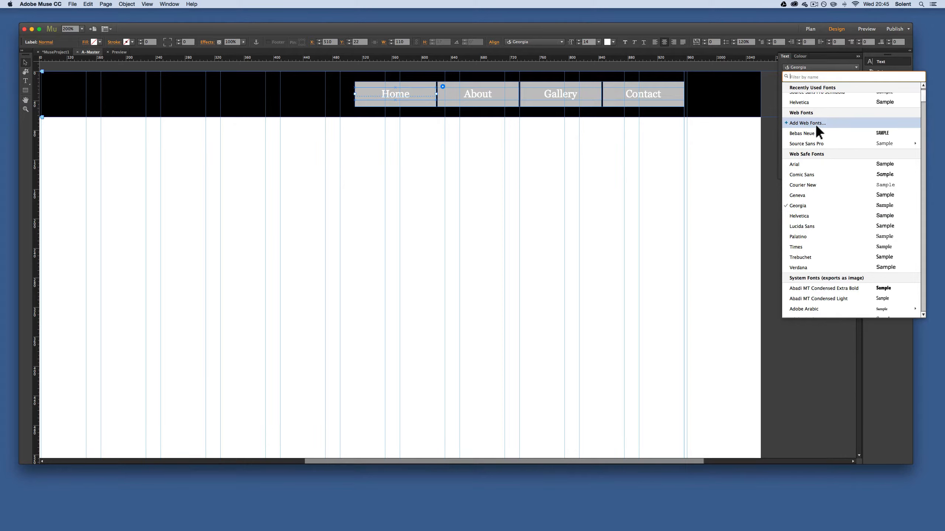
{"action": "mouse_move", "coordinate": [821, 145]}
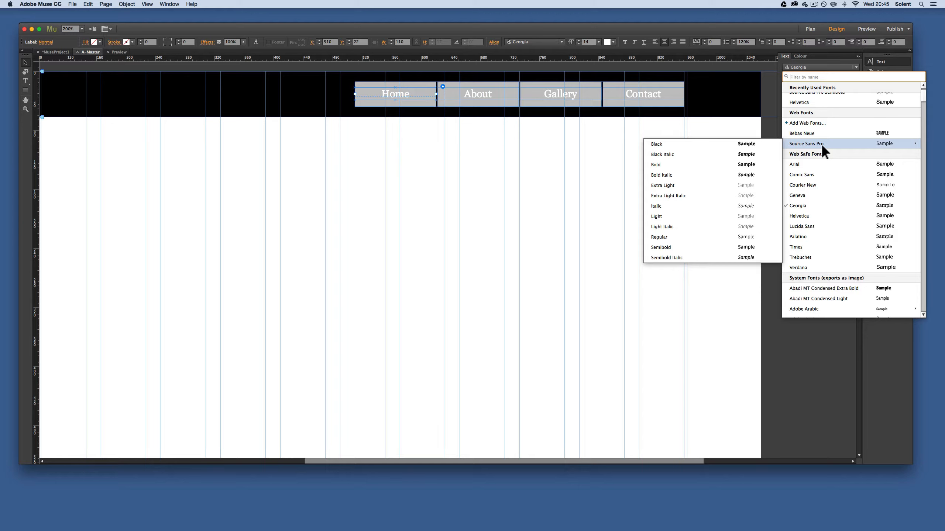
{"action": "left_click", "coordinate": [686, 237]}
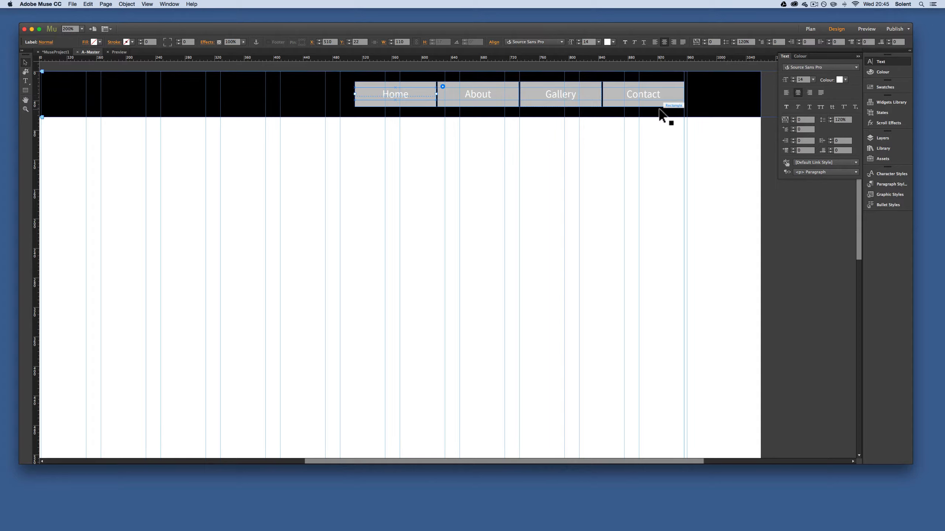
Set the fill of the menu items' normal state to none, using the Contact item.
{"action": "left_click", "coordinate": [634, 104]}
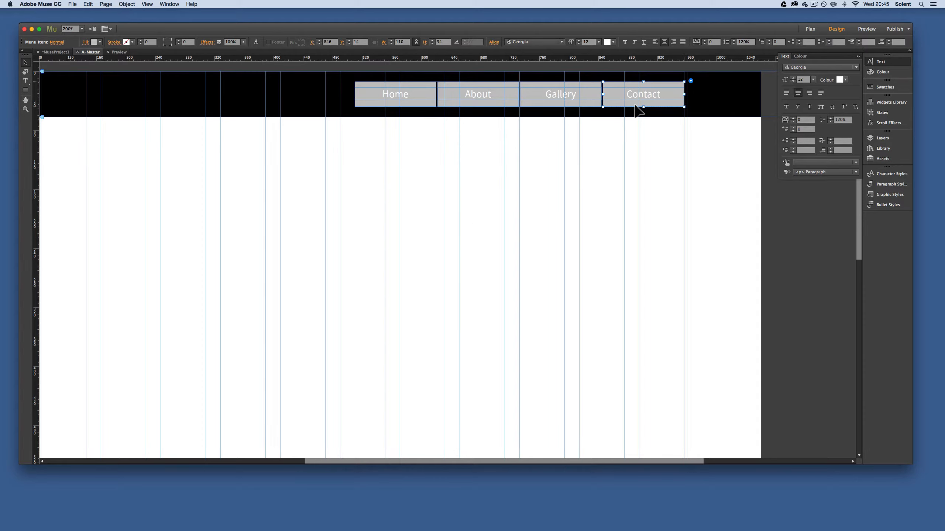
{"action": "left_click", "coordinate": [100, 41]}
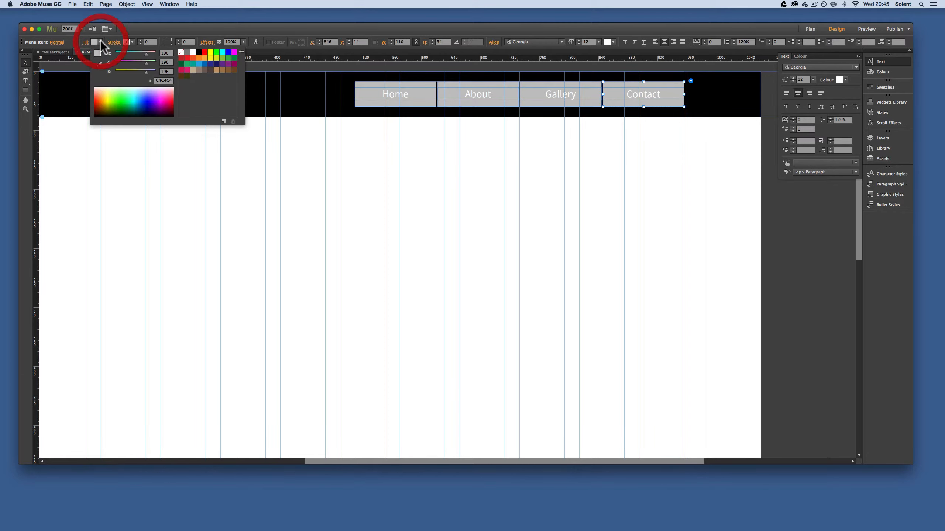
{"action": "left_click", "coordinate": [182, 53]}
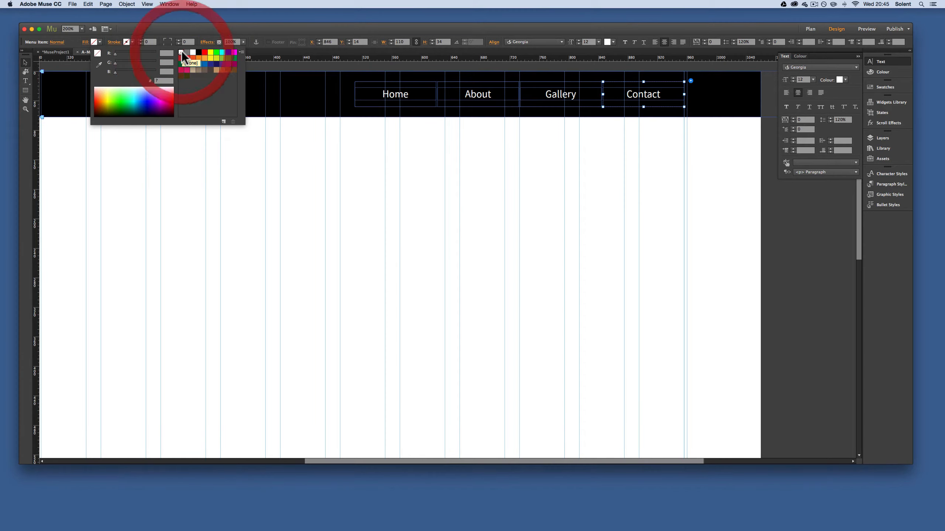
{"action": "left_click", "coordinate": [581, 139]}
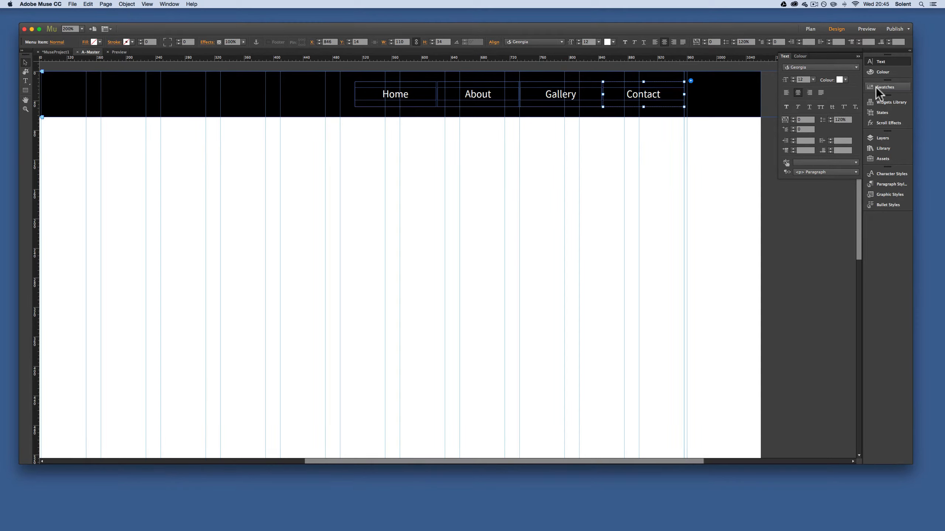
Review the Contact menu item's Normal, Rollover, Mouse Down and Active states, and deselect the item.
{"action": "left_click", "coordinate": [881, 112]}
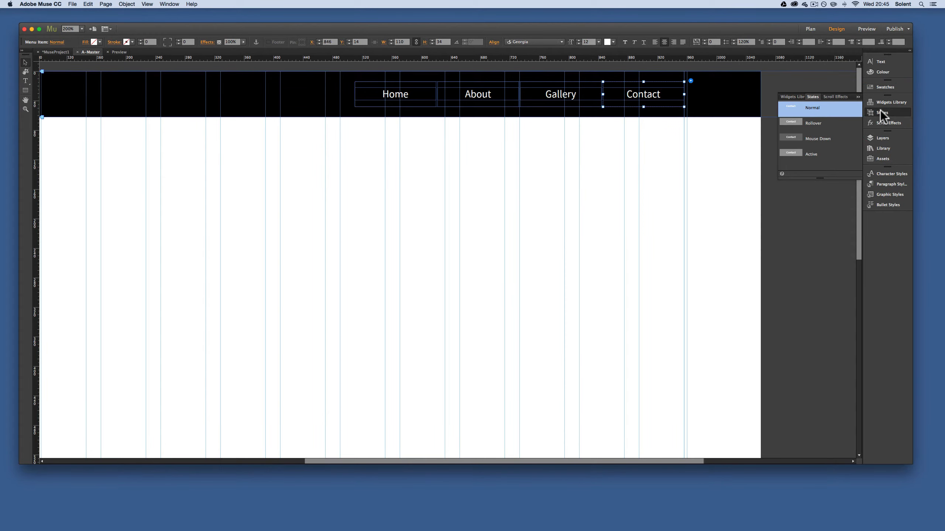
{"action": "left_click", "coordinate": [823, 125]}
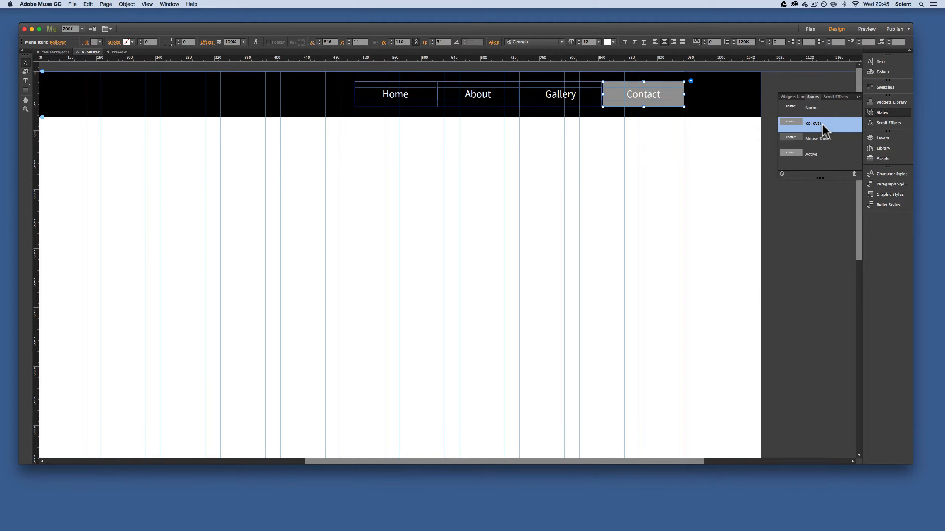
{"action": "left_click", "coordinate": [825, 139]}
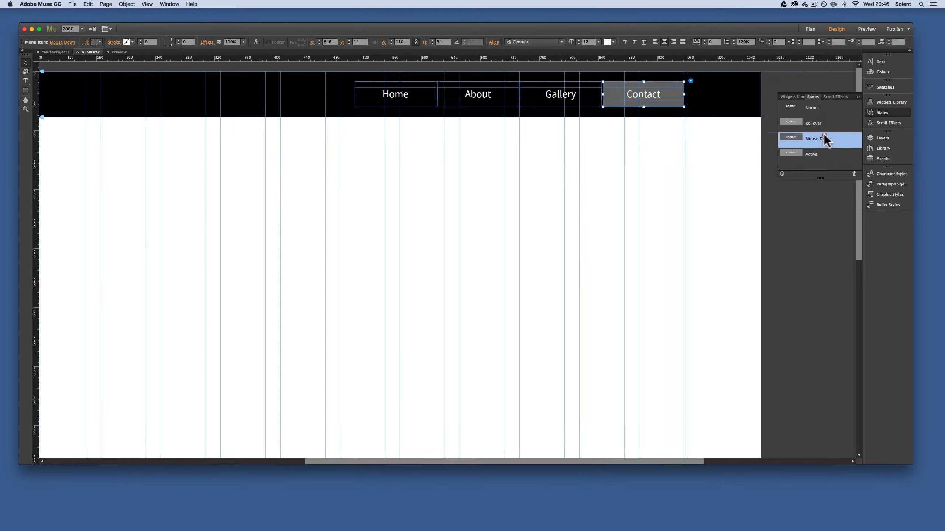
{"action": "left_click", "coordinate": [821, 153]}
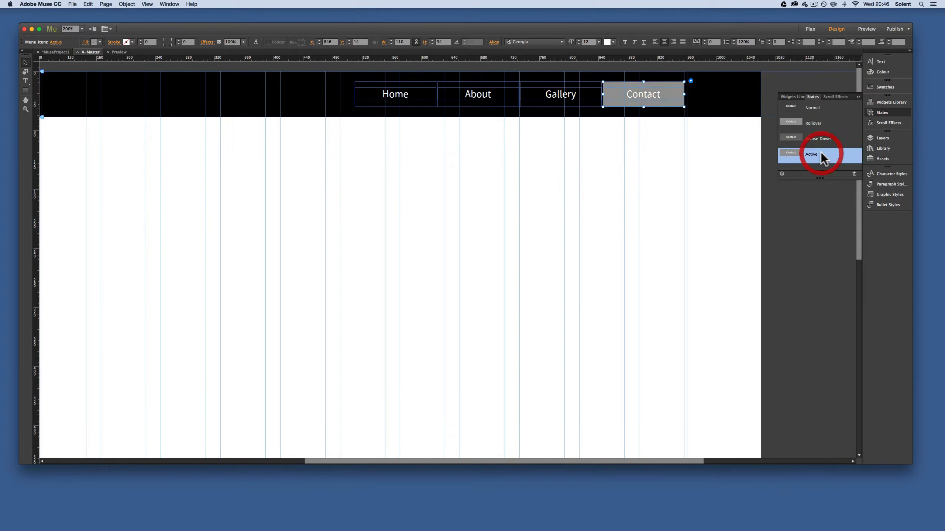
{"action": "left_click", "coordinate": [810, 108]}
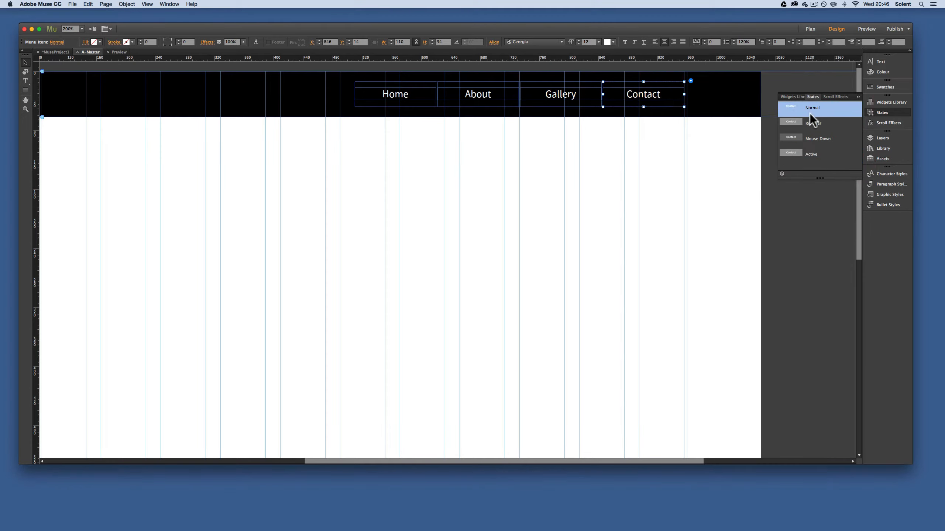
{"action": "left_click", "coordinate": [809, 123]}
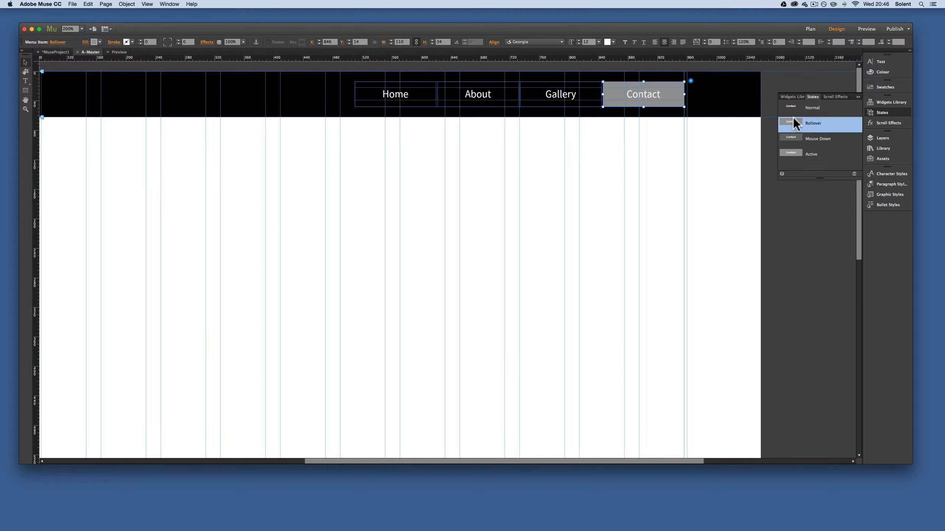
{"action": "left_click", "coordinate": [680, 140]}
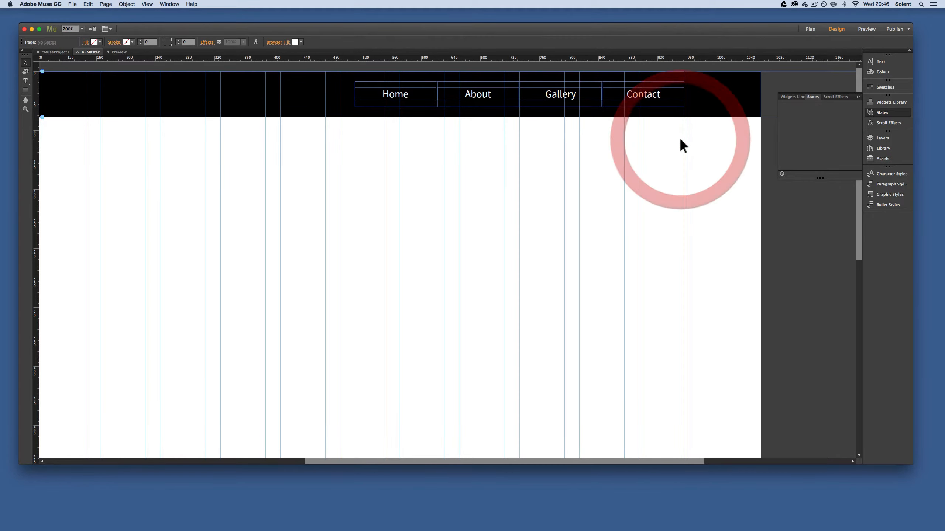
Save the site and open the Home page from the site plan for editing.
{"action": "scroll", "coordinate": [680, 137], "scroll_direction": "left", "scroll_amount": 5}
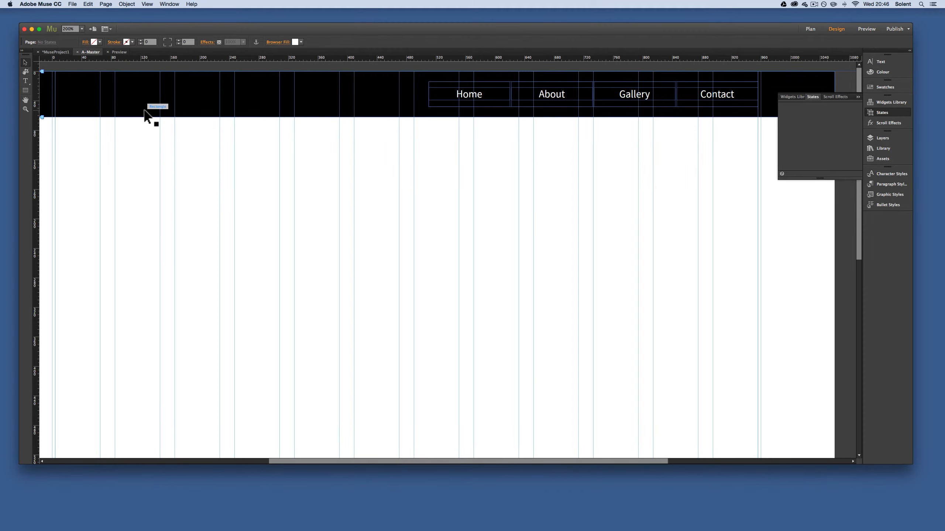
{"action": "key", "text": "super+s"}
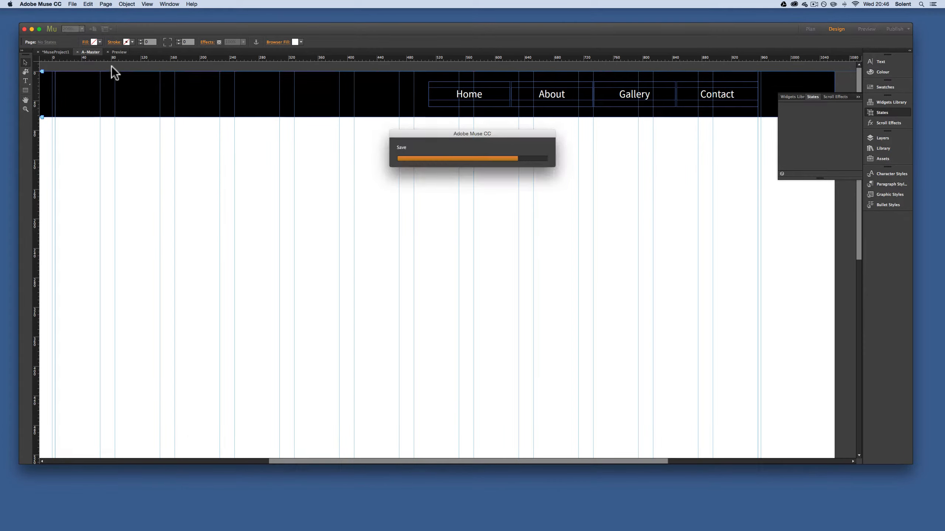
{"action": "scroll", "coordinate": [112, 67], "scroll_direction": "right", "scroll_amount": 1}
{"action": "left_click", "coordinate": [58, 52]}
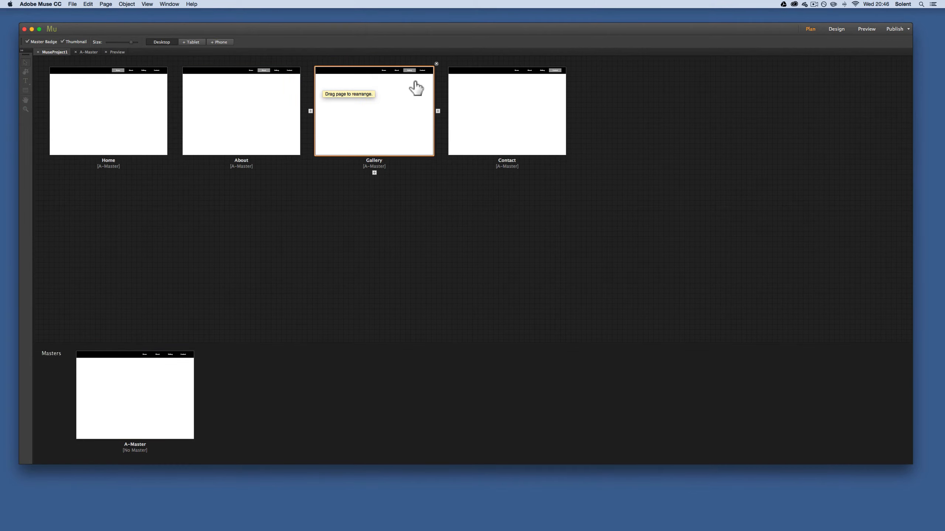
{"action": "double_click", "coordinate": [138, 110]}
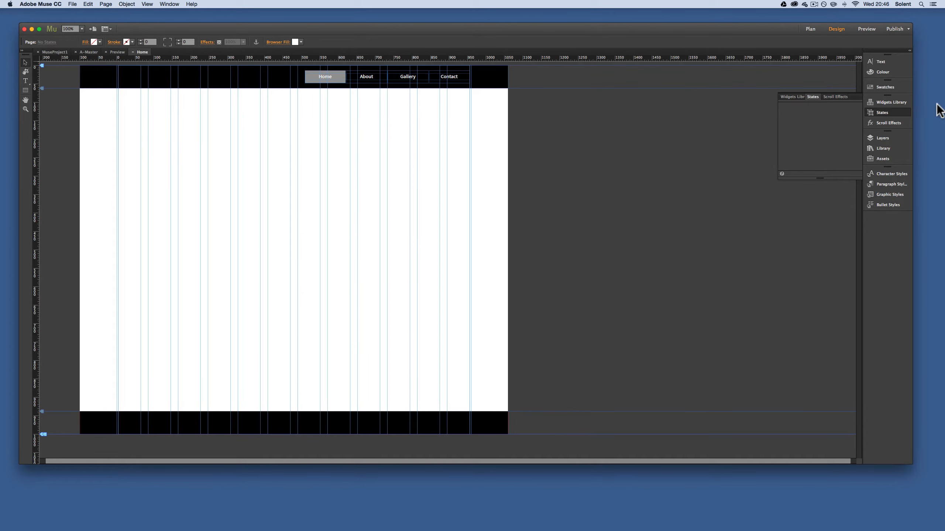
Make the header layer active on the Home page and check its layer options without changing them.
{"action": "left_click", "coordinate": [881, 138]}
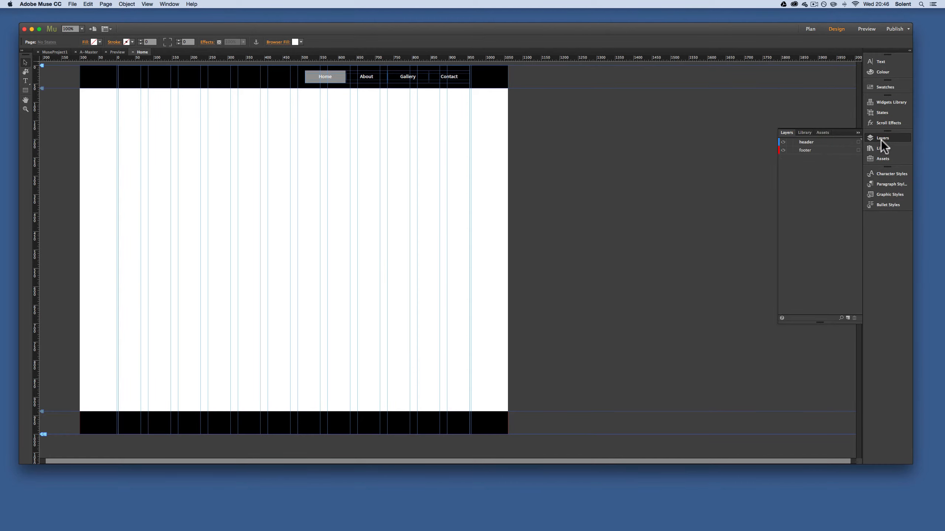
{"action": "left_click", "coordinate": [805, 143]}
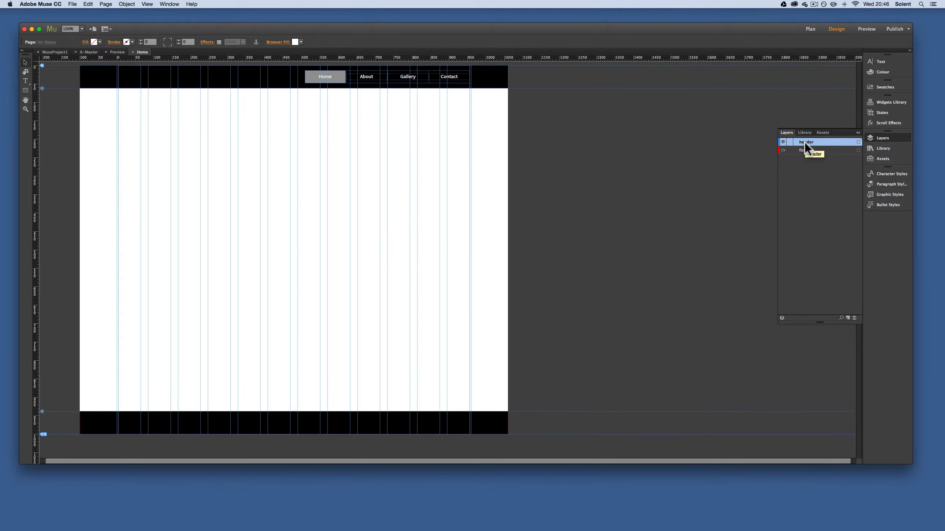
{"action": "double_click", "coordinate": [805, 143]}
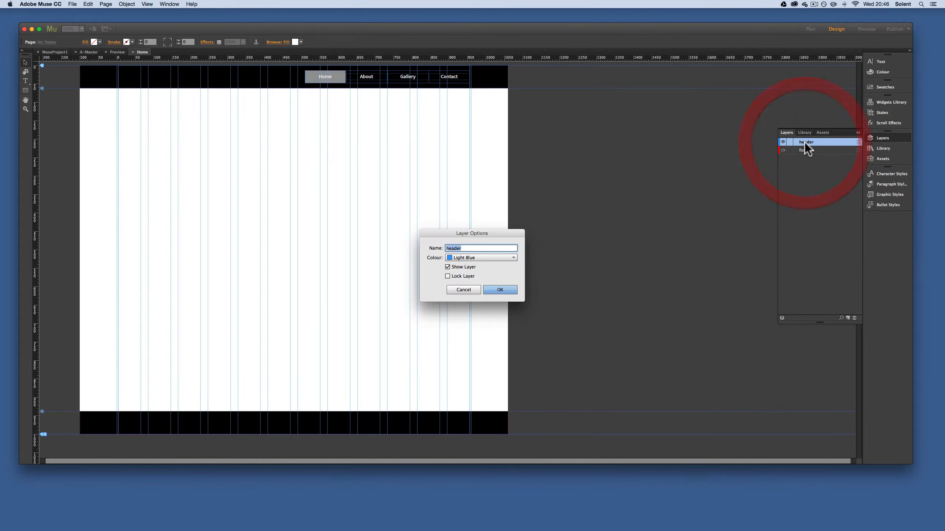
{"action": "left_click", "coordinate": [471, 288]}
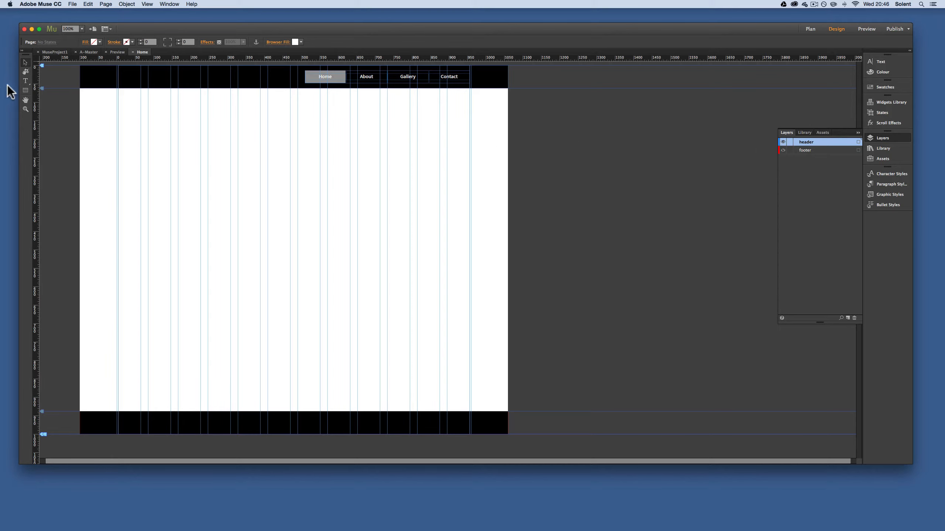
Place HeroBannerMuse.png from the BannerImgs folder directly beneath the black header bar, spanning the full page width at about 1160 × 691.
{"action": "left_click", "coordinate": [72, 4]}
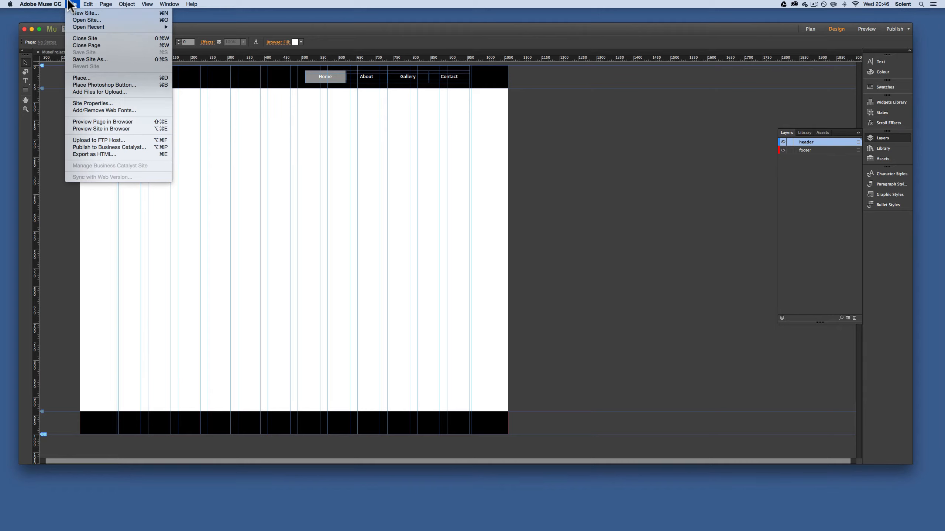
{"action": "left_click", "coordinate": [92, 77]}
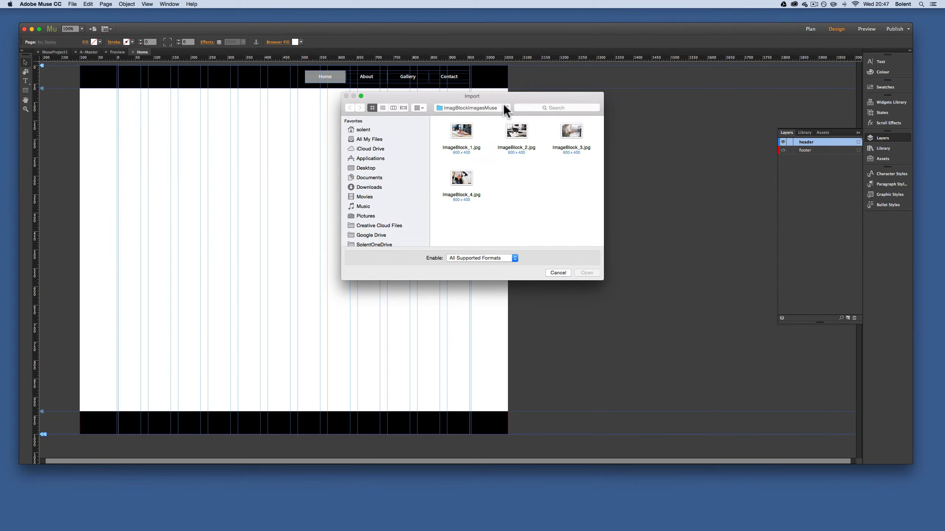
{"action": "left_click", "coordinate": [504, 106]}
{"action": "left_click", "coordinate": [491, 114]}
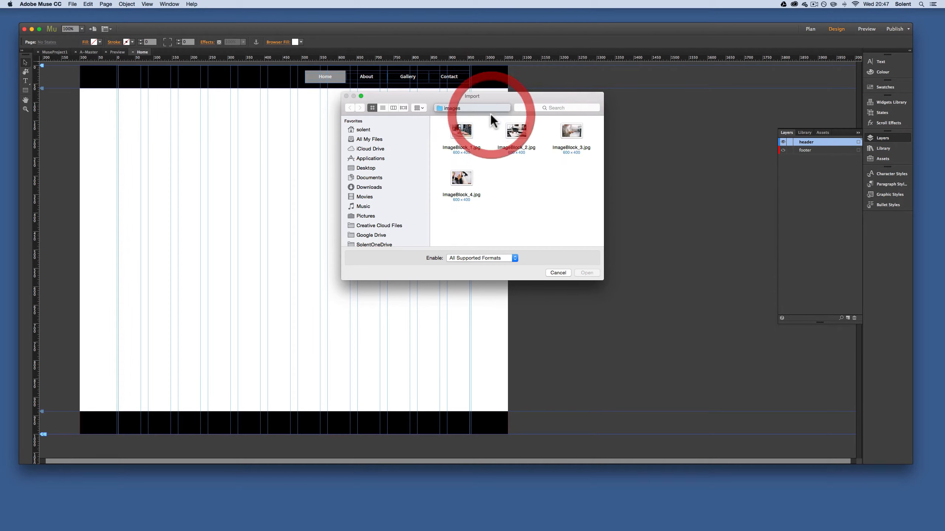
{"action": "double_click", "coordinate": [461, 133]}
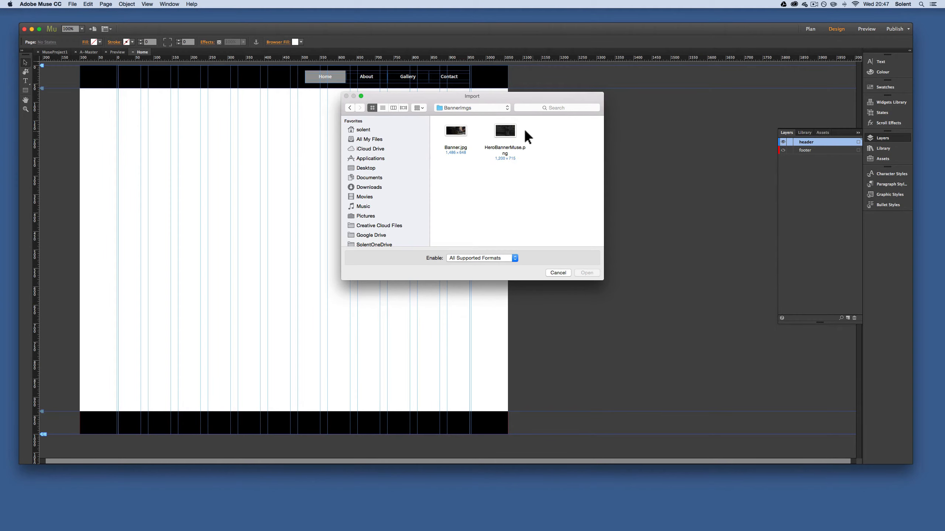
{"action": "left_click", "coordinate": [505, 130]}
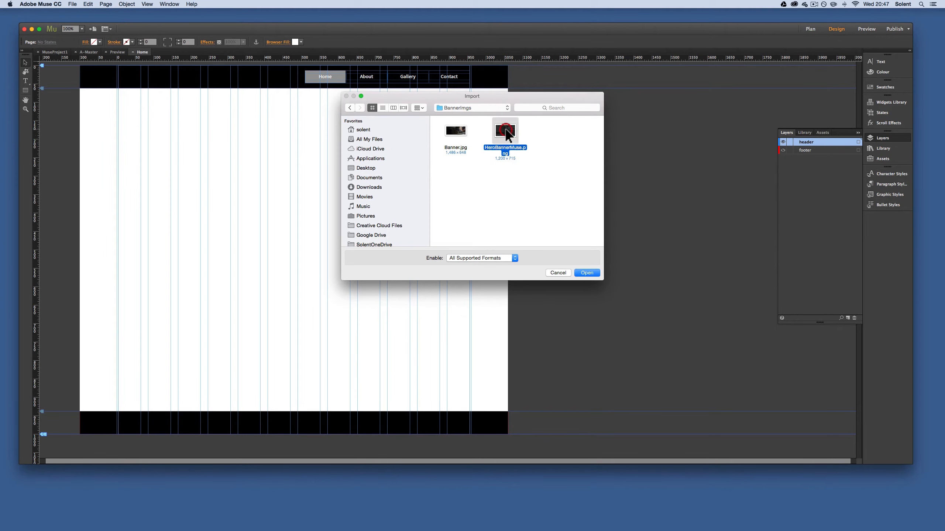
{"action": "left_click", "coordinate": [592, 275]}
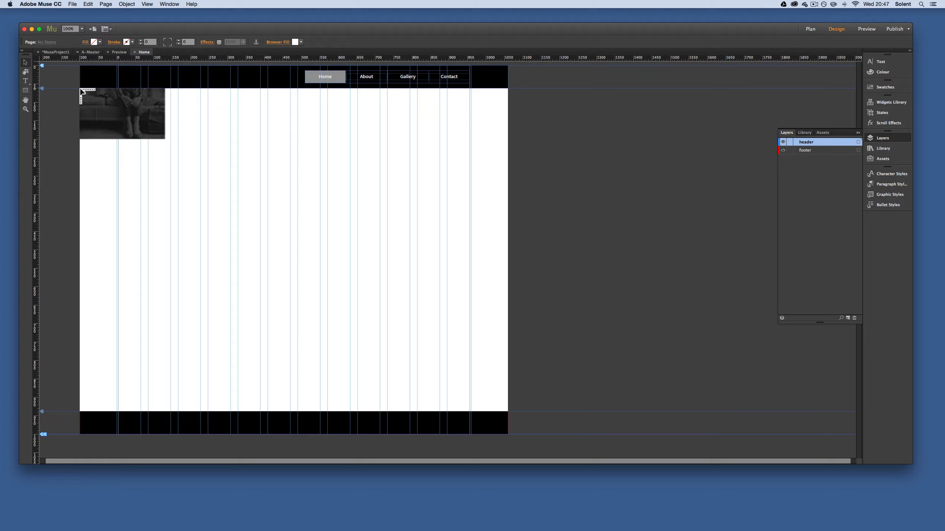
{"action": "left_click_drag", "start_coordinate": [80, 89], "coordinate": [510, 284]}
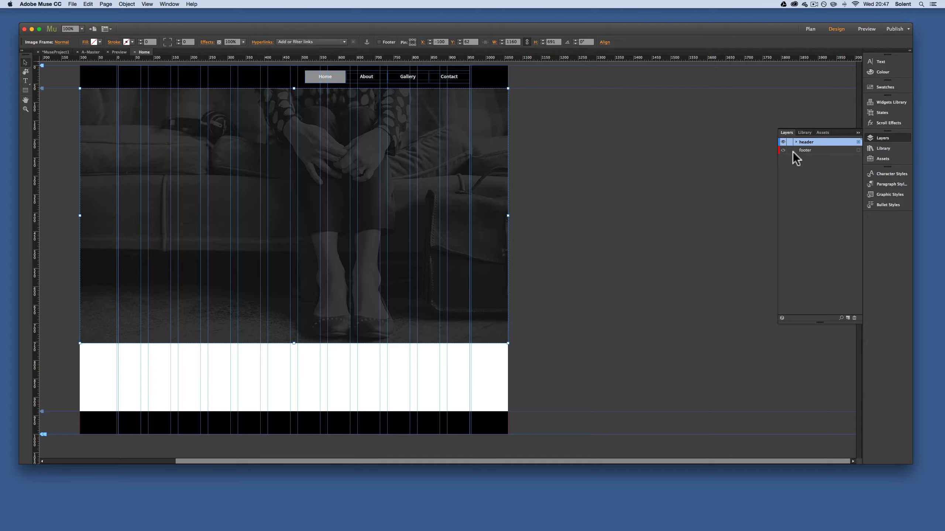
Expand the header layer and inspect the placed banner's frame and its nested image.
{"action": "left_click", "coordinate": [795, 141]}
{"action": "left_click", "coordinate": [799, 150]}
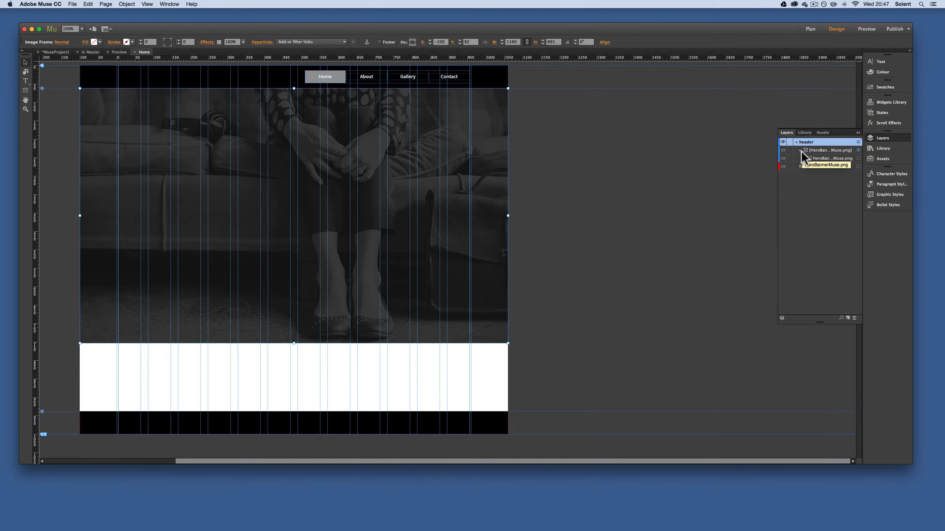
{"action": "left_click", "coordinate": [801, 151]}
{"action": "left_click", "coordinate": [796, 143]}
{"action": "left_click", "coordinate": [796, 141]}
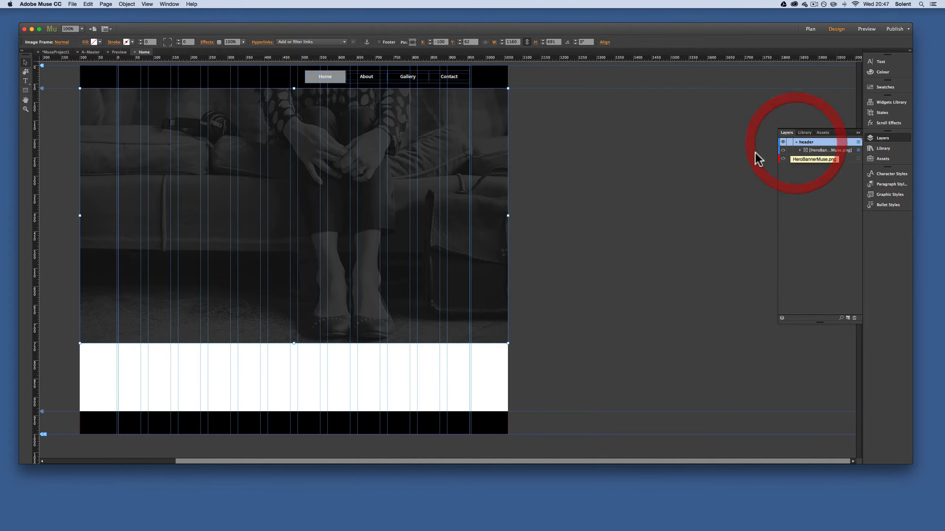
Draw a text frame about 544 × 110 over the upper part of the banner and enter "Hello World".
{"action": "scroll", "coordinate": [161, 185], "scroll_direction": "left", "scroll_amount": 2}
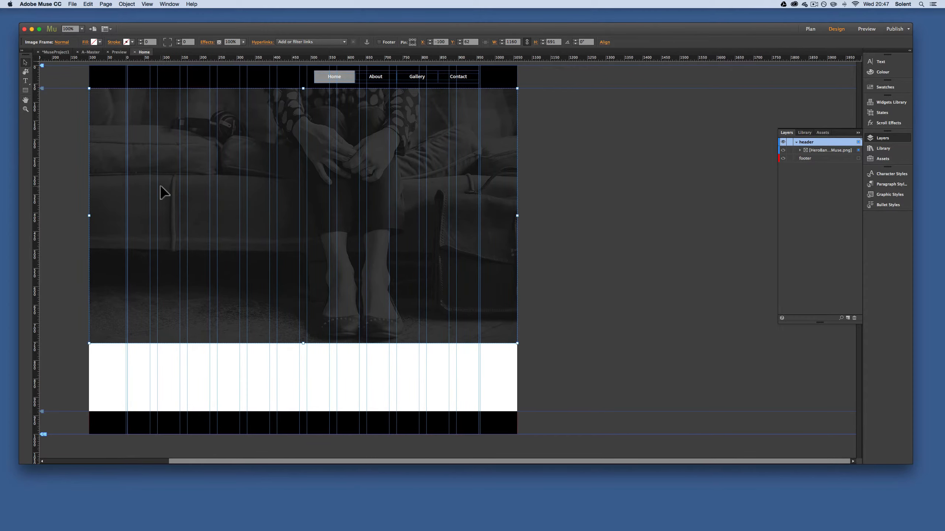
{"action": "left_click", "coordinate": [81, 30]}
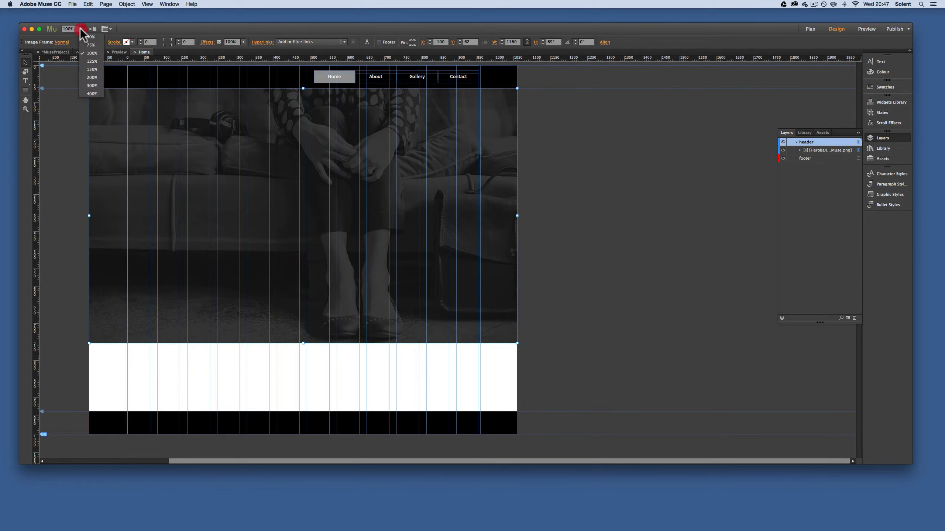
{"action": "left_click", "coordinate": [82, 29]}
{"action": "left_click", "coordinate": [26, 109]}
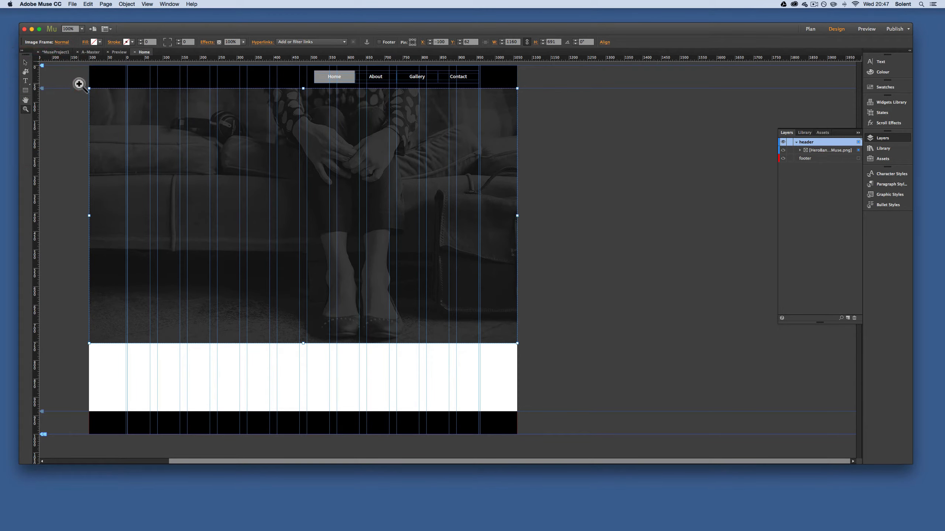
{"action": "left_click_drag", "start_coordinate": [79, 84], "coordinate": [393, 321]}
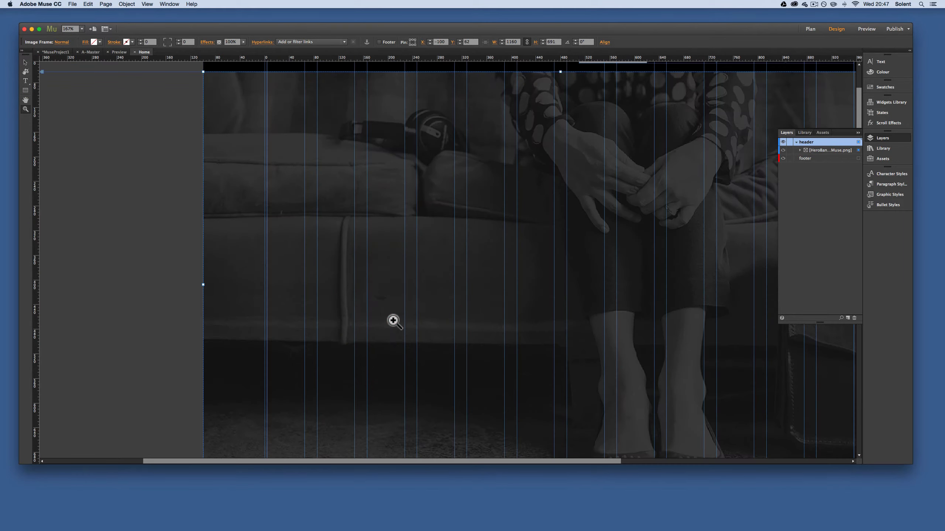
{"action": "scroll", "coordinate": [393, 321], "scroll_direction": "down", "scroll_amount": 2}
{"action": "scroll", "coordinate": [393, 321], "scroll_direction": "right", "scroll_amount": 4}
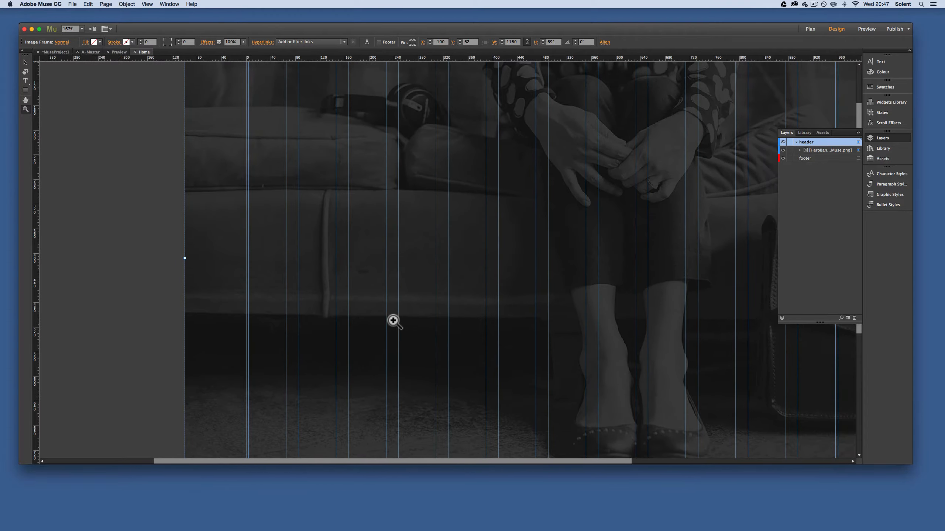
{"action": "left_click", "coordinate": [25, 81]}
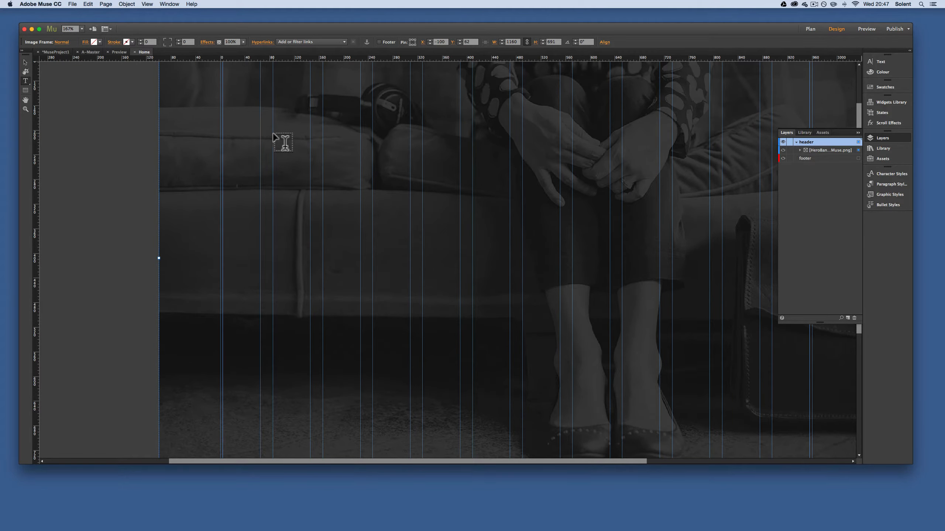
{"action": "left_click_drag", "start_coordinate": [273, 133], "coordinate": [610, 201]}
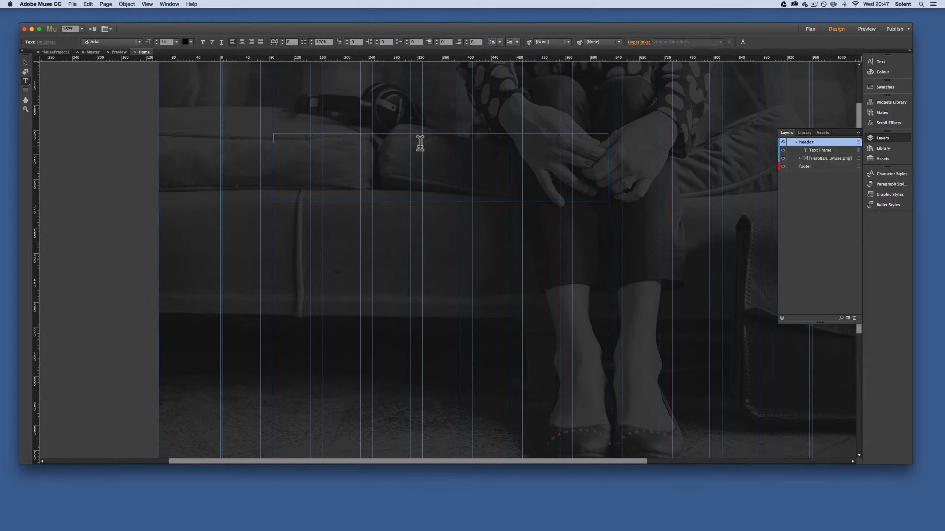
{"action": "type", "text": "Hello World"}
Format the Hello World text in white at size 60 with the Source Sans Pro font.
{"action": "scroll", "coordinate": [405, 142], "scroll_direction": "down", "scroll_amount": 2}
{"action": "left_click_drag", "start_coordinate": [320, 126], "coordinate": [265, 125]}
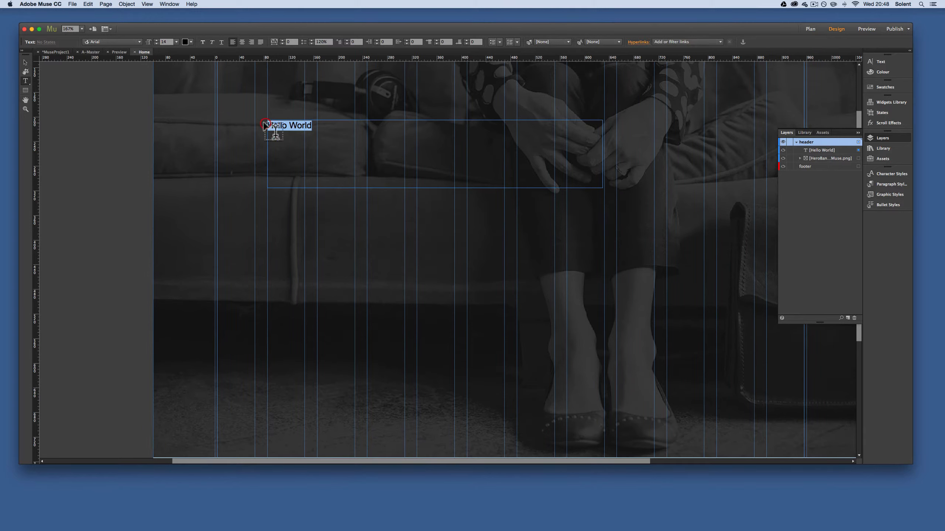
{"action": "left_click", "coordinate": [186, 42]}
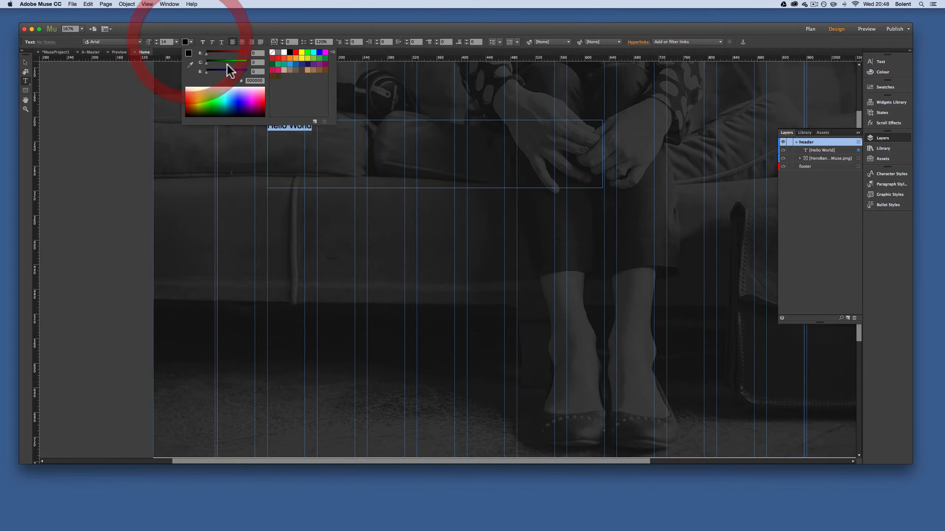
{"action": "left_click", "coordinate": [284, 52]}
{"action": "left_click", "coordinate": [176, 42]}
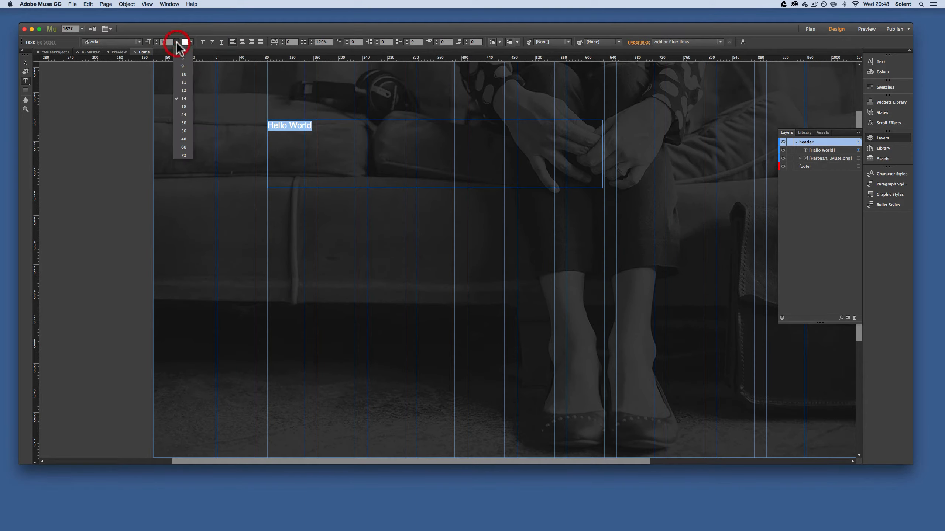
{"action": "left_click", "coordinate": [186, 146]}
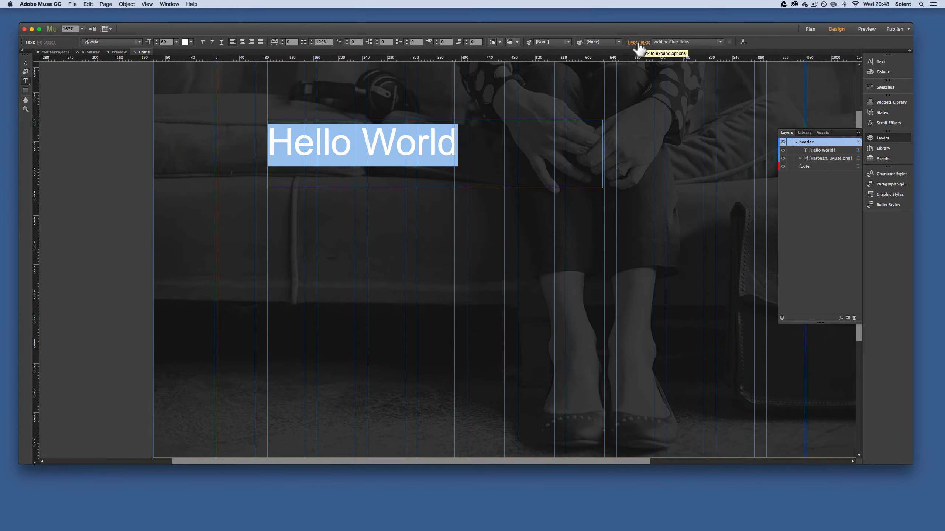
{"action": "left_click", "coordinate": [882, 61]}
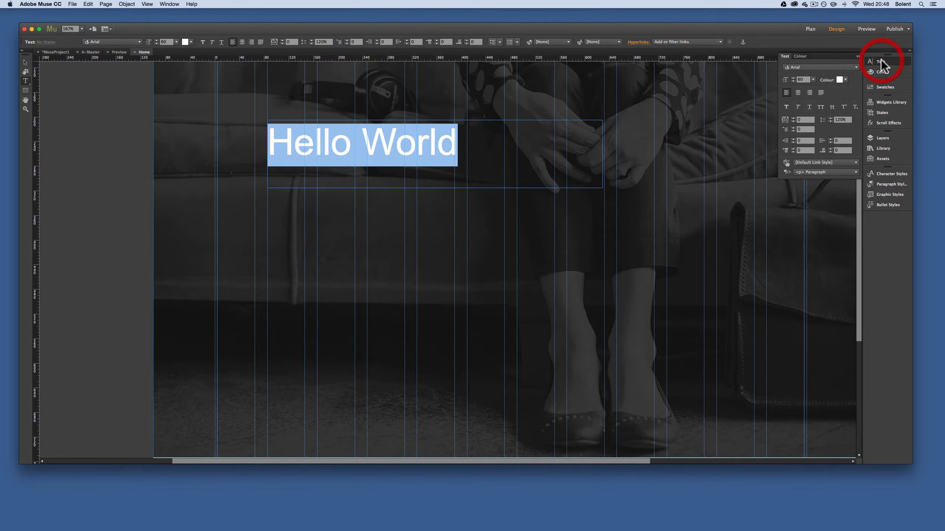
{"action": "left_click", "coordinate": [834, 67]}
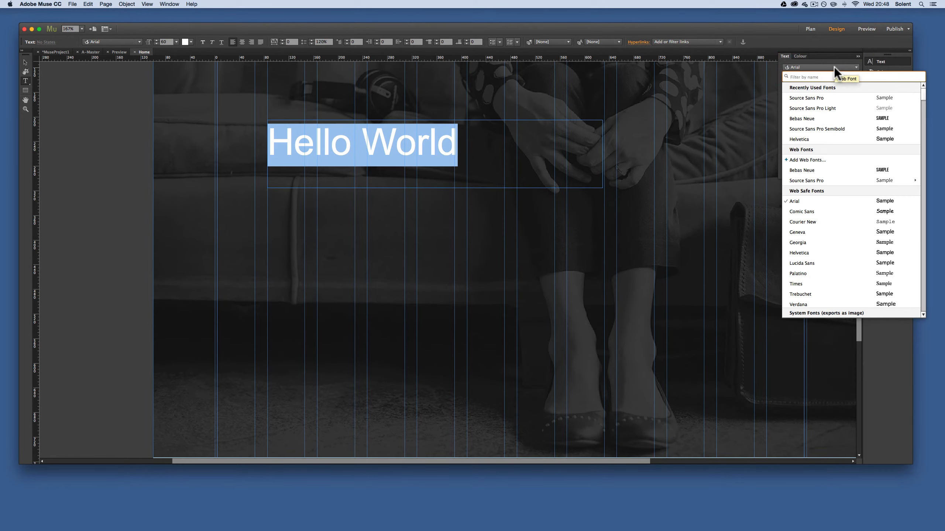
{"action": "left_click", "coordinate": [828, 100]}
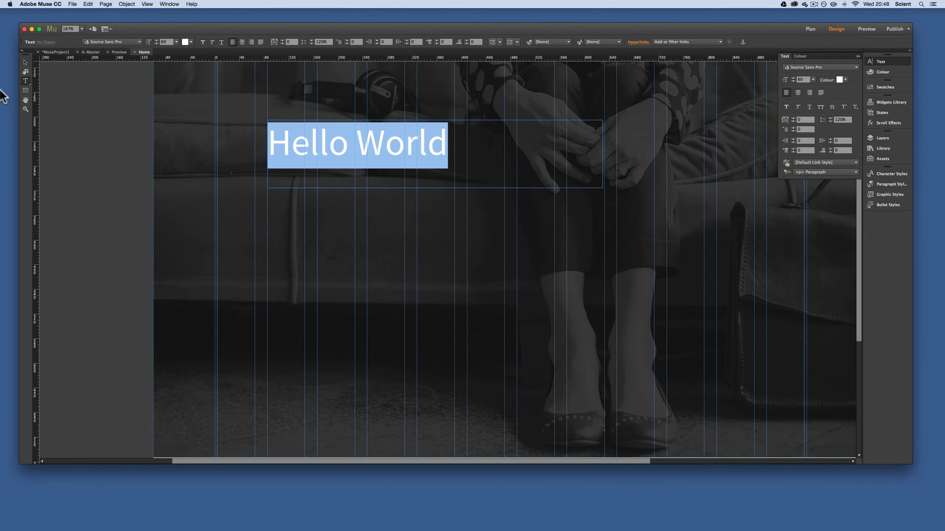
Shrink the Hello World text frame around its text to about 304 wide and 87 high.
{"action": "left_click", "coordinate": [25, 62]}
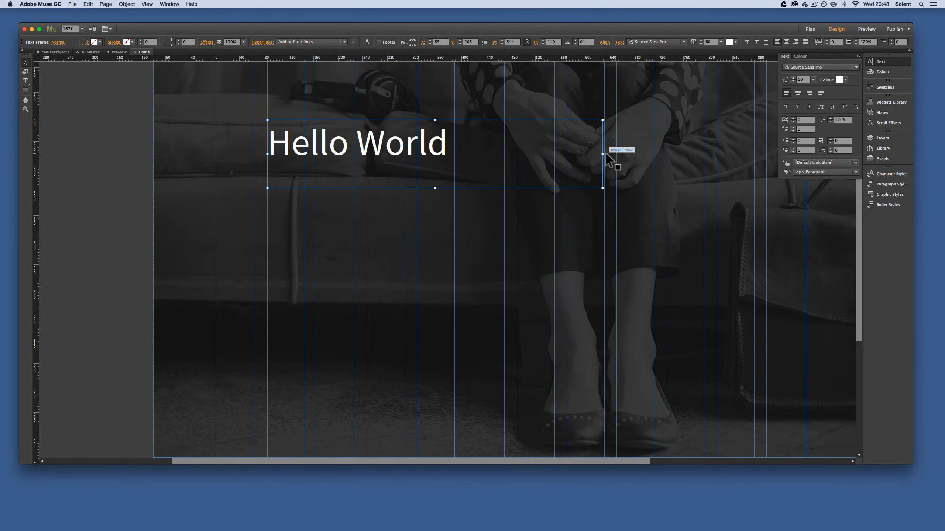
{"action": "left_click_drag", "start_coordinate": [603, 154], "coordinate": [455, 154]}
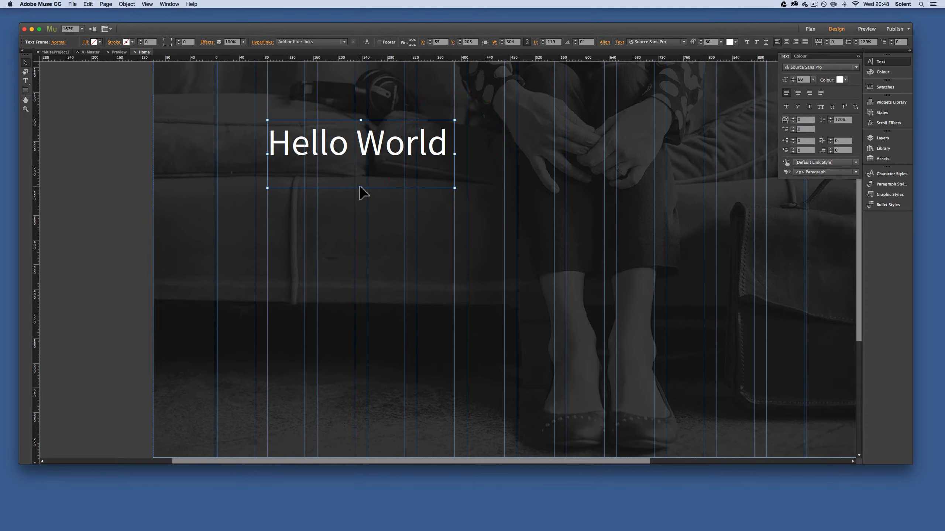
{"action": "left_click_drag", "start_coordinate": [361, 187], "coordinate": [360, 174]}
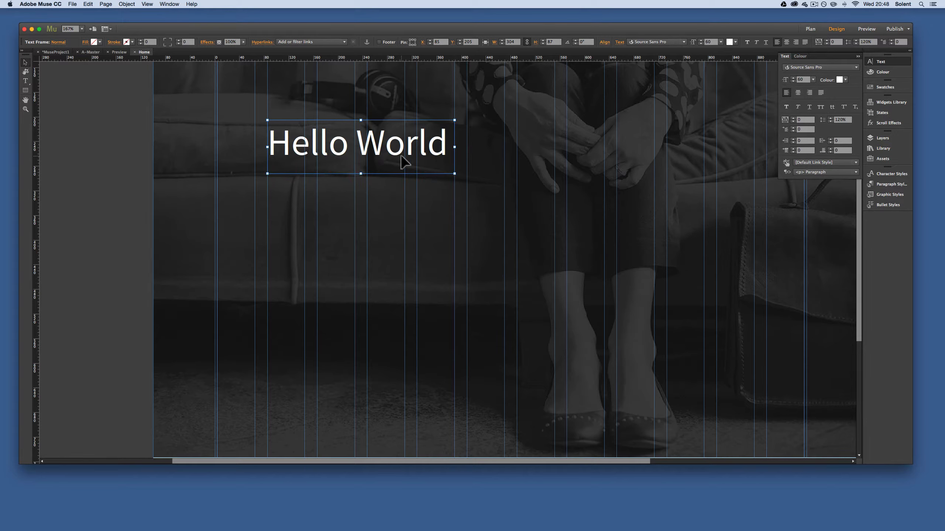
Set the Hello World text's paragraph tag to <h1> Headline.
{"action": "left_click", "coordinate": [886, 61]}
{"action": "left_click", "coordinate": [886, 61]}
{"action": "left_click", "coordinate": [819, 173]}
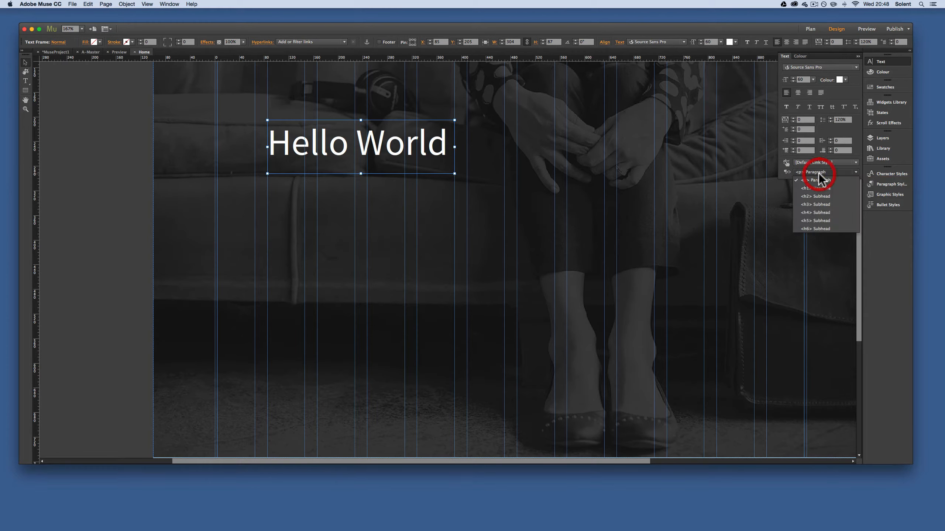
{"action": "left_click", "coordinate": [832, 187]}
Draw a wider text frame just beneath the Hello World heading and paste the copied education quote into it.
{"action": "scroll", "coordinate": [391, 150], "scroll_direction": "right", "scroll_amount": 1}
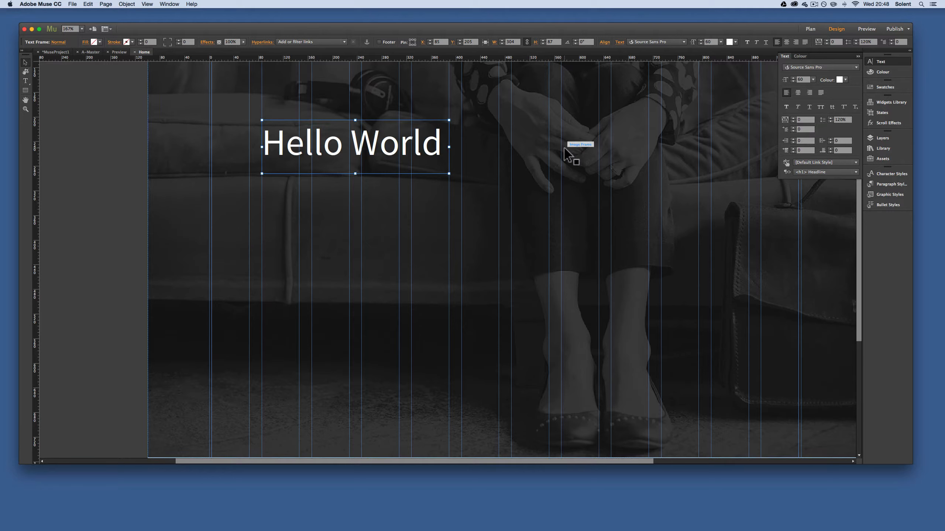
{"action": "left_click", "coordinate": [25, 81]}
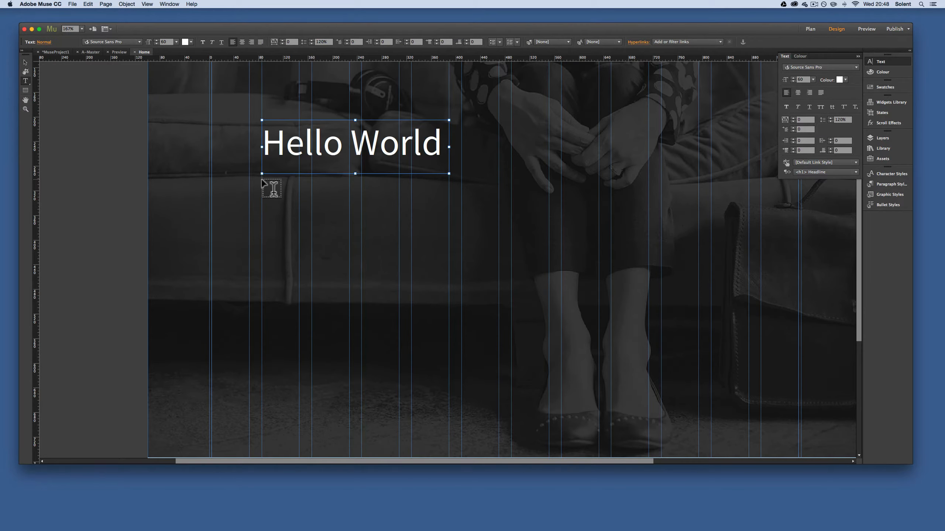
{"action": "left_click_drag", "start_coordinate": [262, 180], "coordinate": [699, 222]}
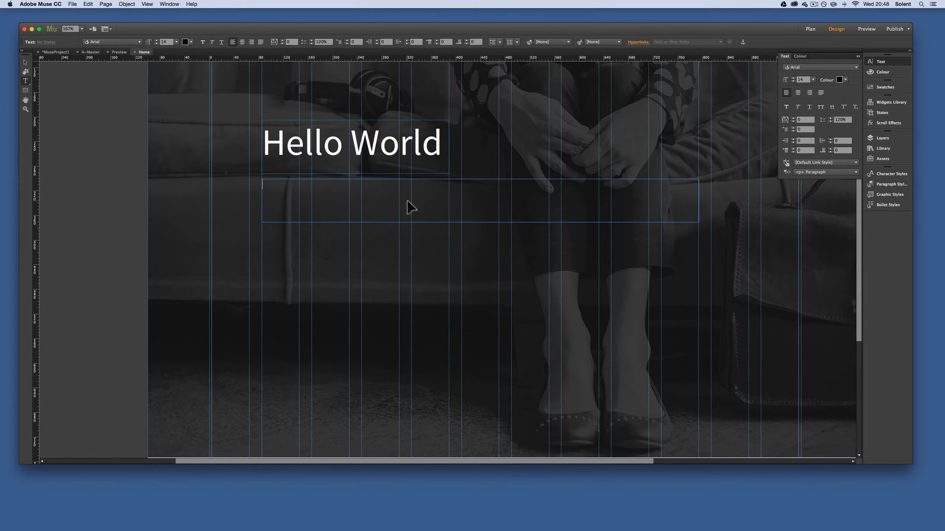
{"action": "key", "text": "super+v"}
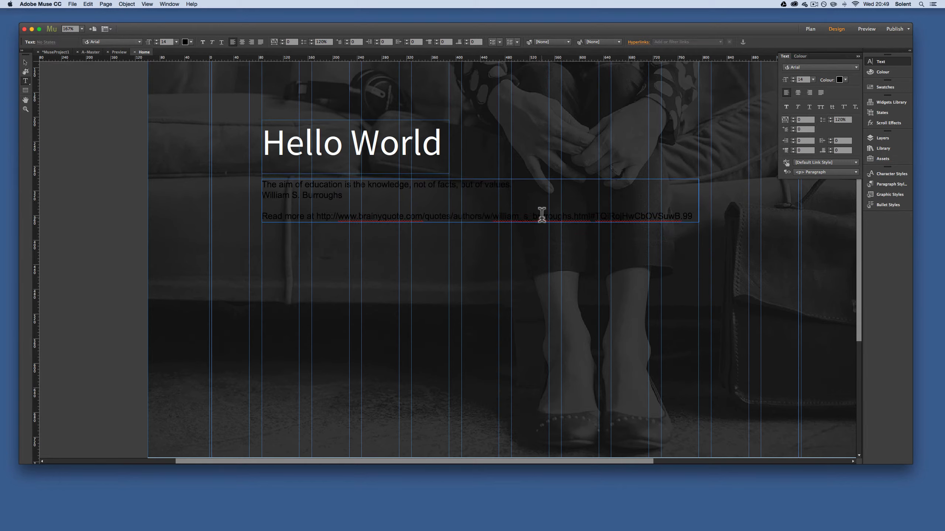
Delete the "Read more at" line with its web link from the pasted quote.
{"action": "left_click_drag", "start_coordinate": [265, 216], "coordinate": [700, 237]}
{"action": "type", "text": "R"}
{"action": "key", "text": "BackSpace"}
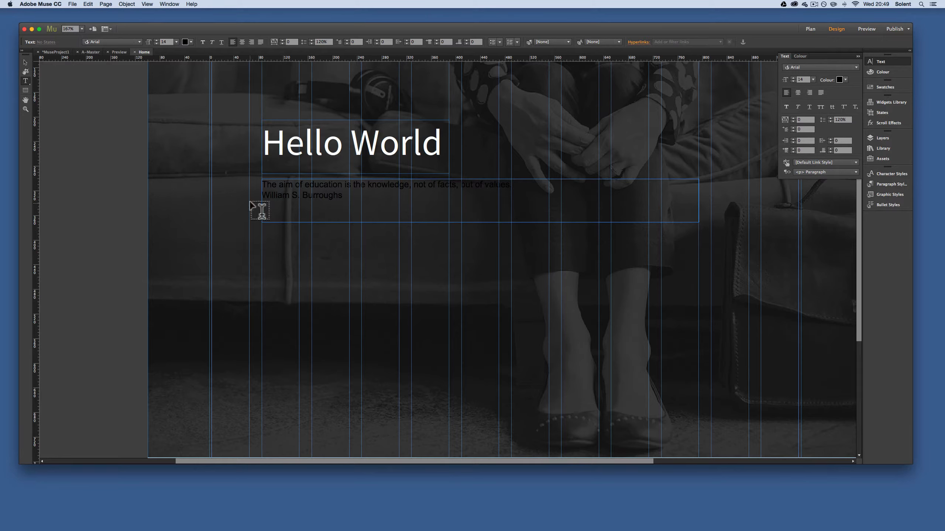
Set the text colour of the quote and its author line to white.
{"action": "mouse_move", "coordinate": [265, 180]}
{"action": "left_mouse_down"}
{"action": "mouse_move", "coordinate": [390, 205]}
{"action": "mouse_move", "coordinate": [253, 179]}
{"action": "left_mouse_up"}
{"action": "left_click", "coordinate": [333, 196]}
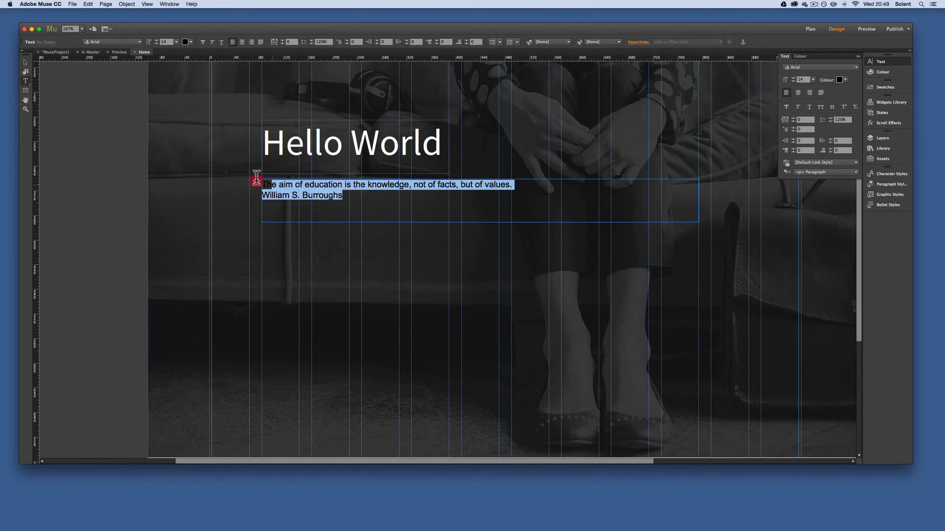
{"action": "left_click", "coordinate": [190, 41]}
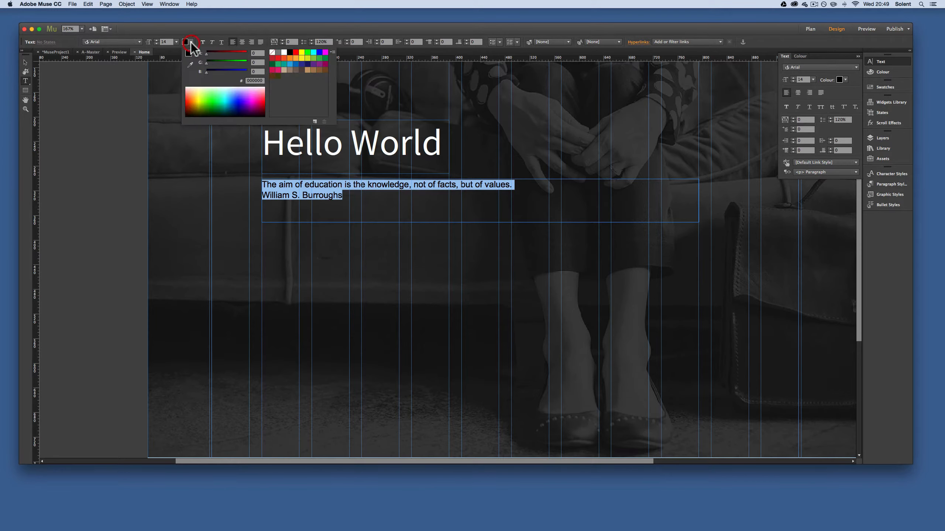
{"action": "left_click", "coordinate": [284, 52]}
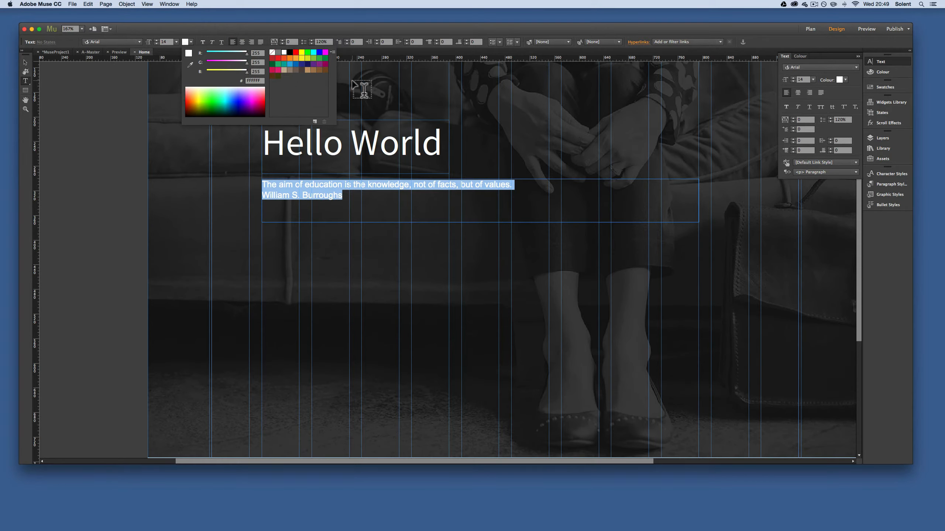
Set the quote and its author line to Source Sans Pro at size 24.
{"action": "left_click", "coordinate": [812, 79]}
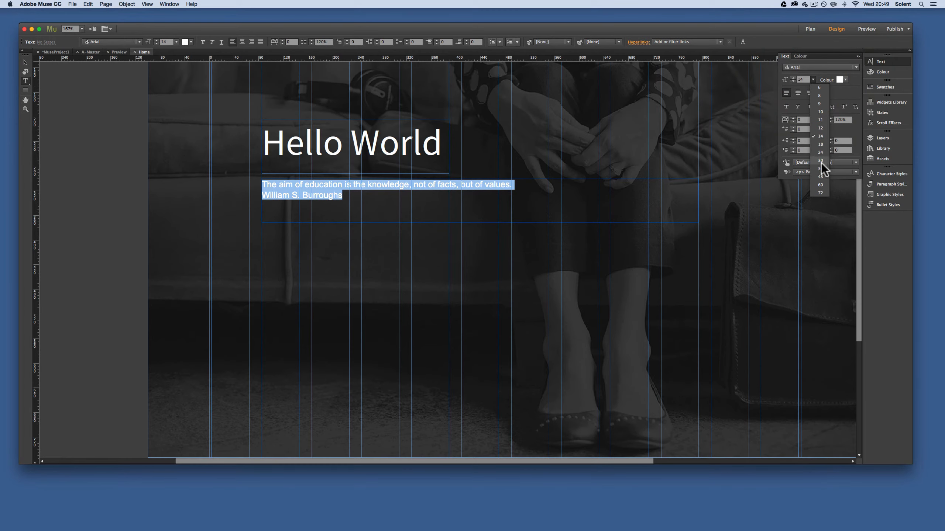
{"action": "left_click", "coordinate": [821, 164]}
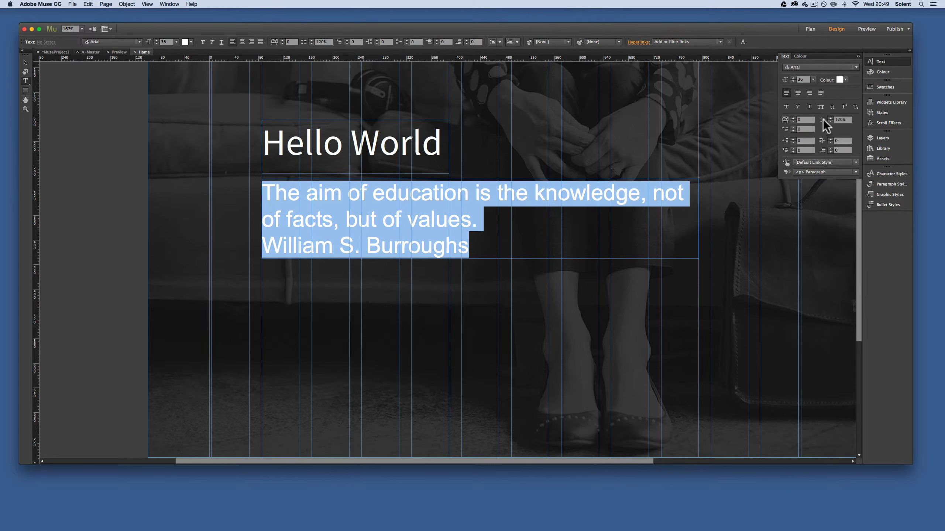
{"action": "left_click", "coordinate": [814, 79]}
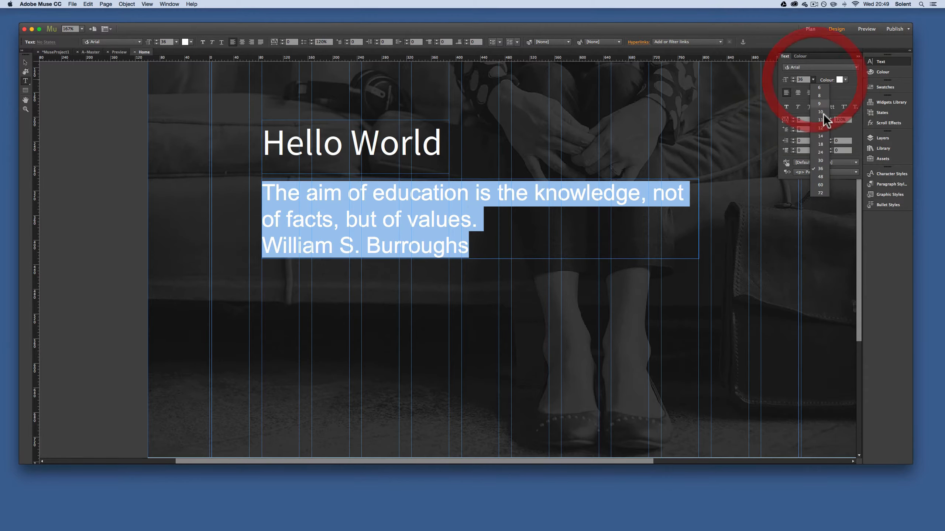
{"action": "left_click", "coordinate": [825, 151]}
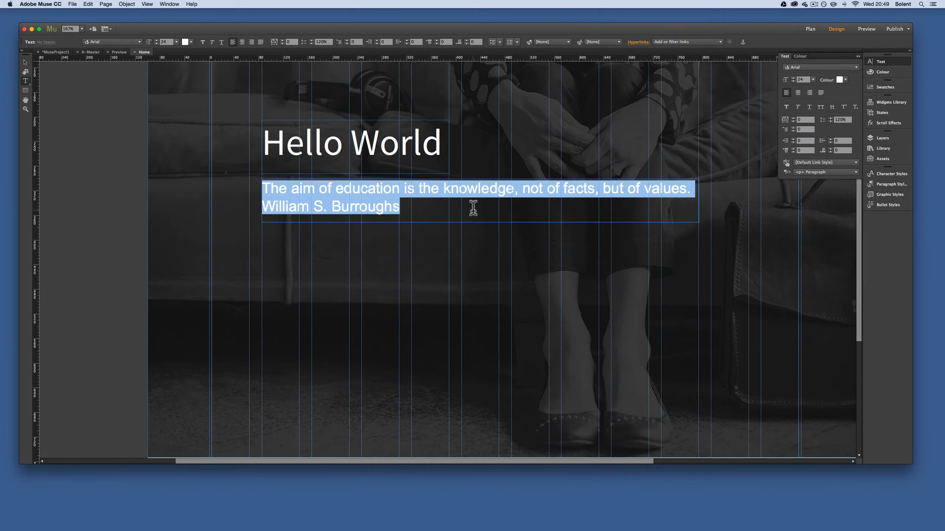
{"action": "left_click", "coordinate": [817, 66]}
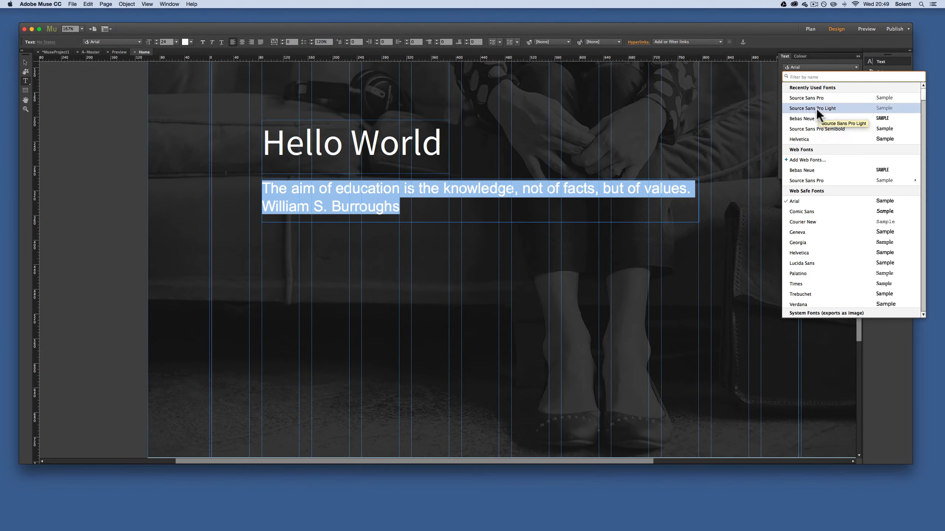
{"action": "left_click", "coordinate": [814, 96]}
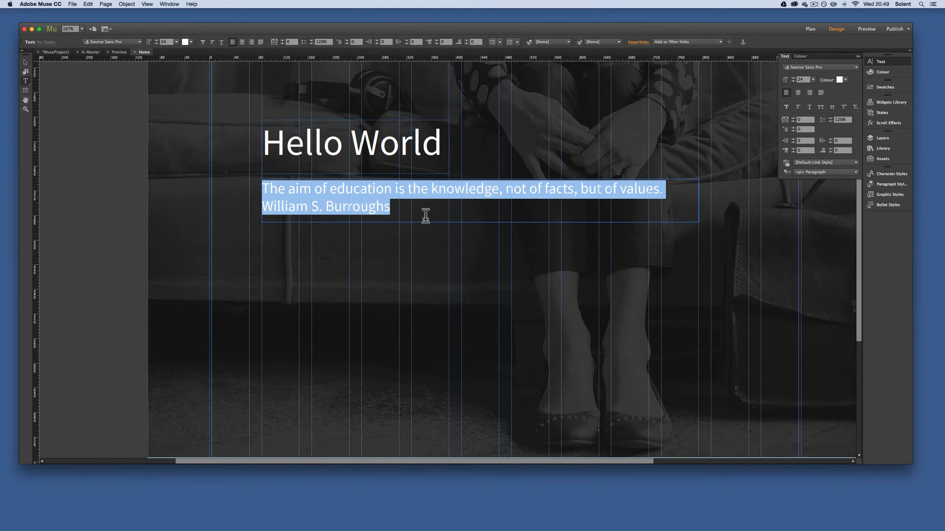
Change only the author line beneath the quote to Source Sans Pro Bold.
{"action": "left_click_drag", "start_coordinate": [390, 208], "coordinate": [228, 194]}
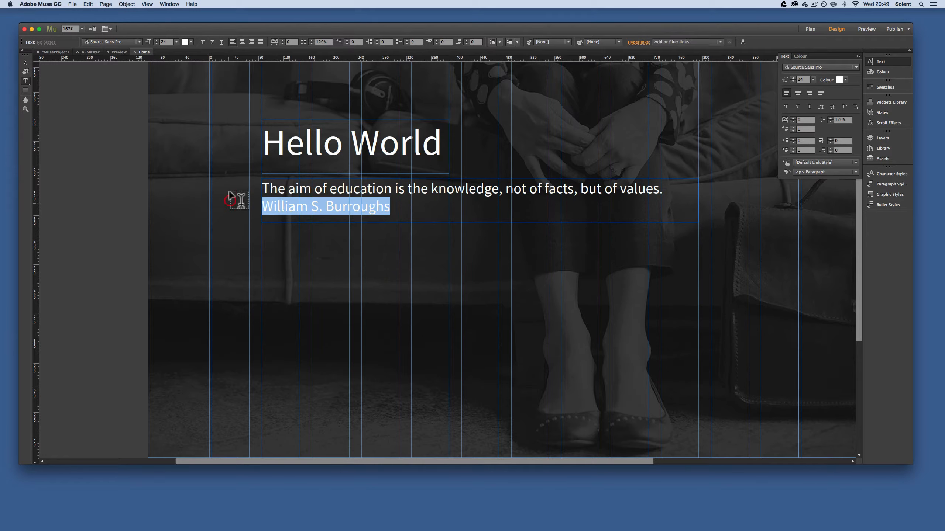
{"action": "left_click", "coordinate": [139, 42]}
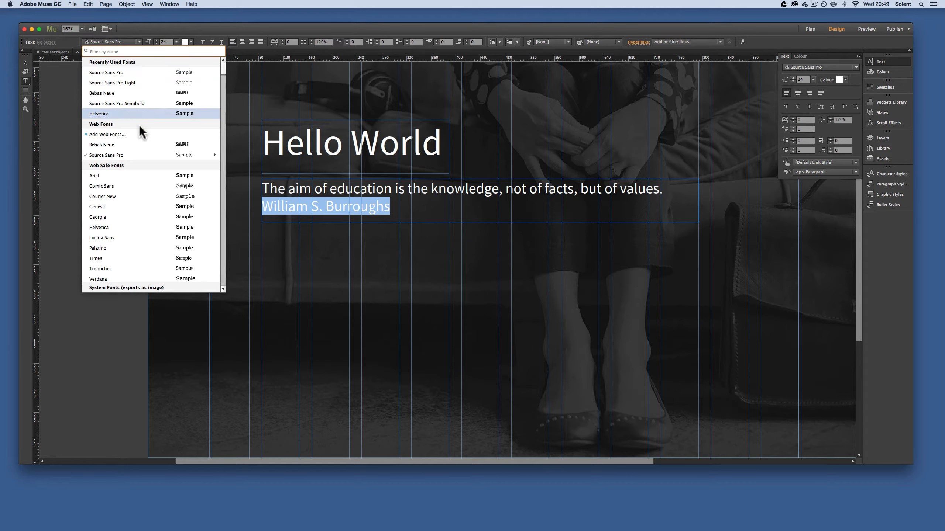
{"action": "mouse_move", "coordinate": [131, 154]}
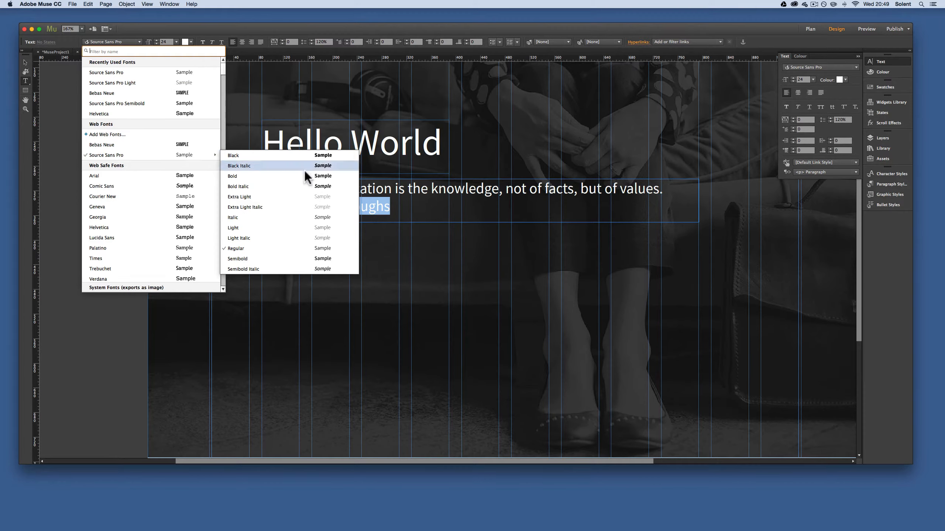
{"action": "left_click", "coordinate": [251, 176]}
{"action": "left_click", "coordinate": [463, 211]}
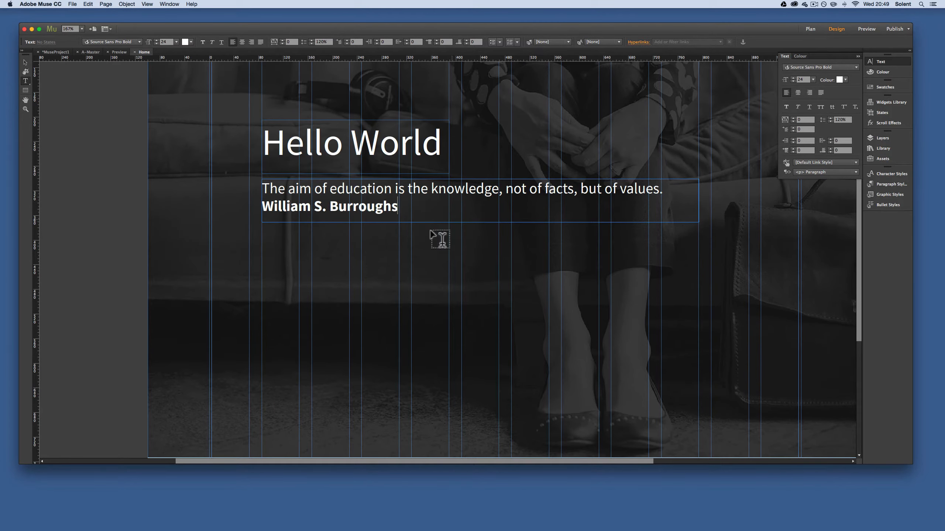
Draw a rectangle about 304 px wide and 59 px high just beneath the quote, aligned with its starting edge.
{"action": "scroll", "coordinate": [345, 275], "scroll_direction": "up", "scroll_amount": 1}
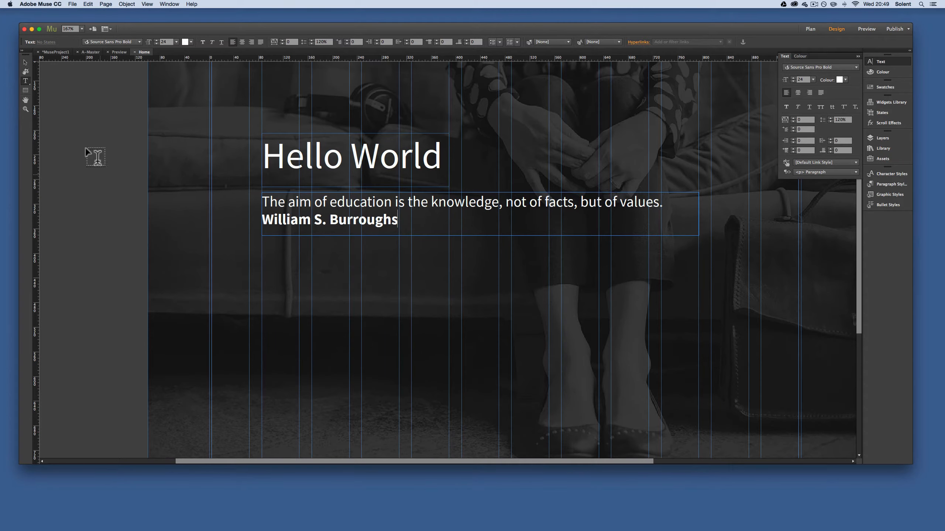
{"action": "scroll", "coordinate": [81, 132], "scroll_direction": "right", "scroll_amount": 1}
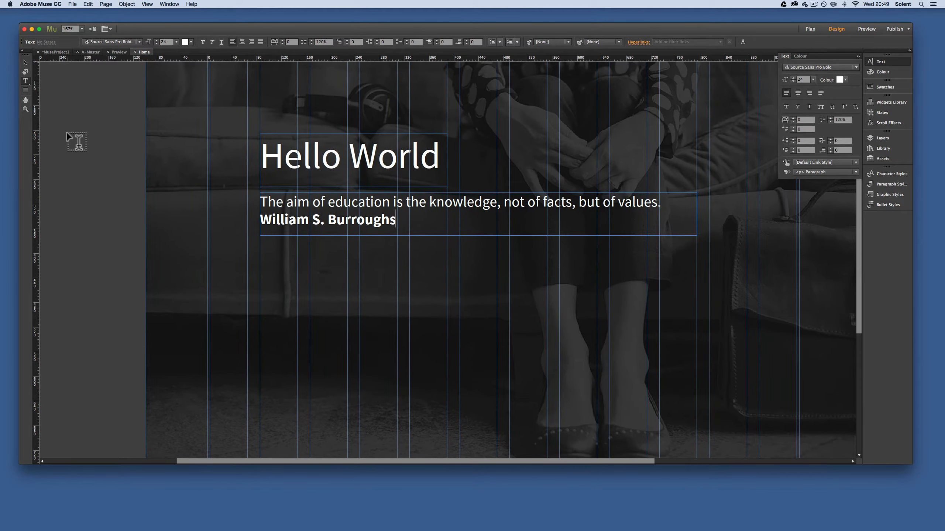
{"action": "left_click", "coordinate": [25, 91]}
{"action": "mouse_move", "coordinate": [260, 244]}
{"action": "left_mouse_down"}
{"action": "mouse_move", "coordinate": [352, 274]}
{"action": "mouse_move", "coordinate": [447, 279]}
{"action": "left_mouse_up"}
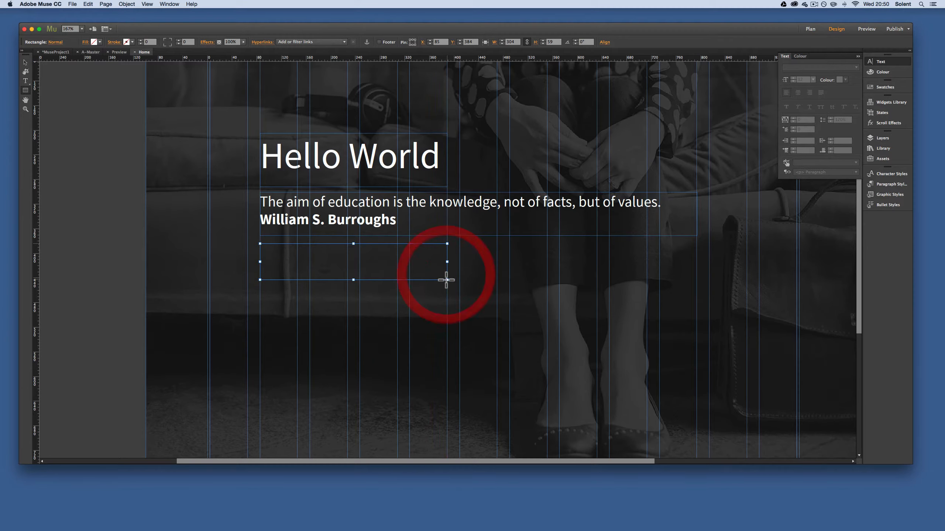
Give the rectangle beneath the quote a white stroke with a weight of 1.
{"action": "left_click", "coordinate": [101, 41]}
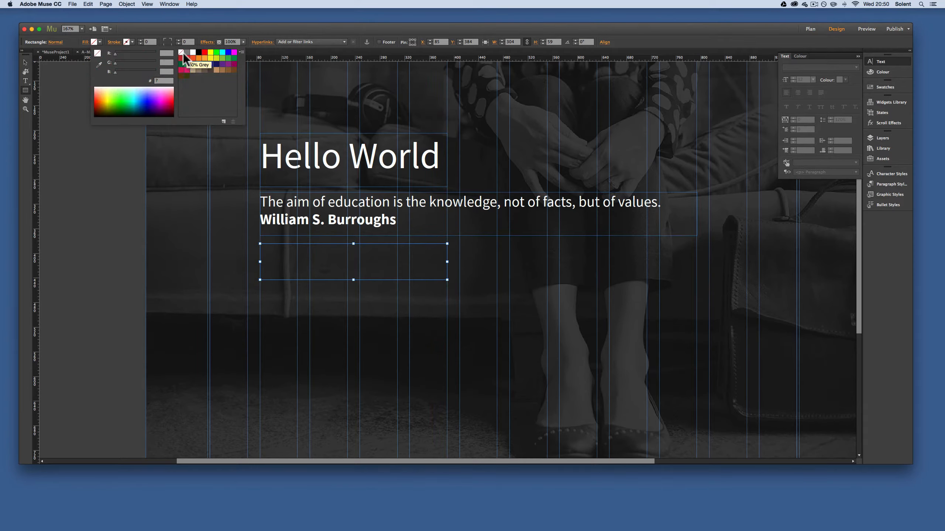
{"action": "left_click", "coordinate": [152, 25]}
{"action": "left_click", "coordinate": [133, 41]}
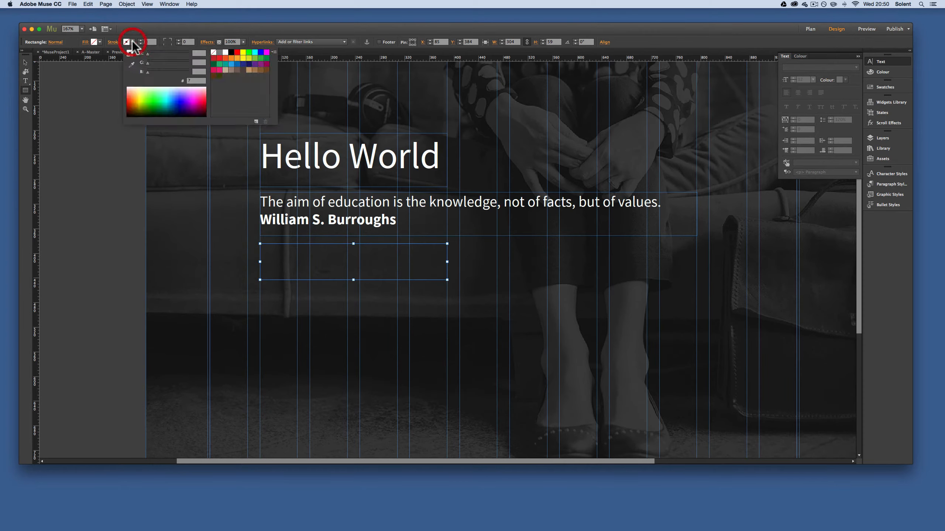
{"action": "left_click", "coordinate": [225, 51]}
{"action": "left_click", "coordinate": [183, 21]}
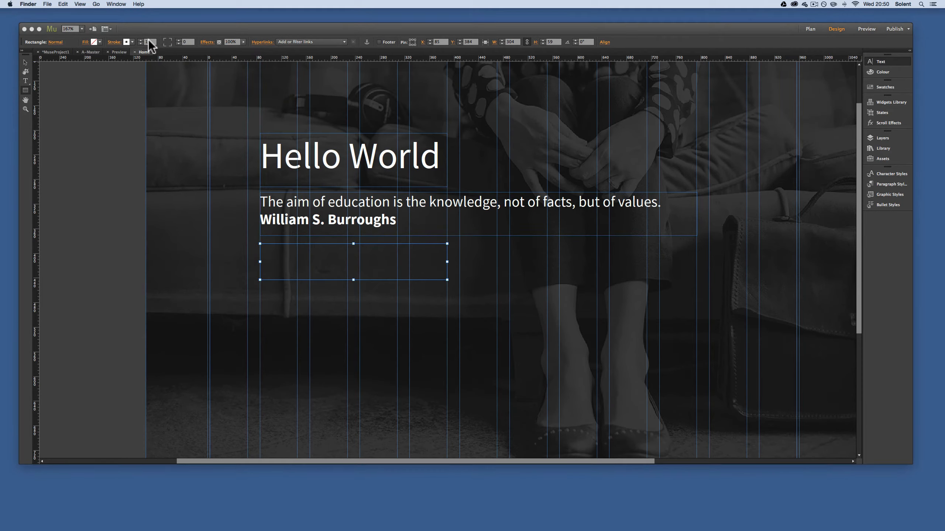
{"action": "left_click", "coordinate": [32, 112]}
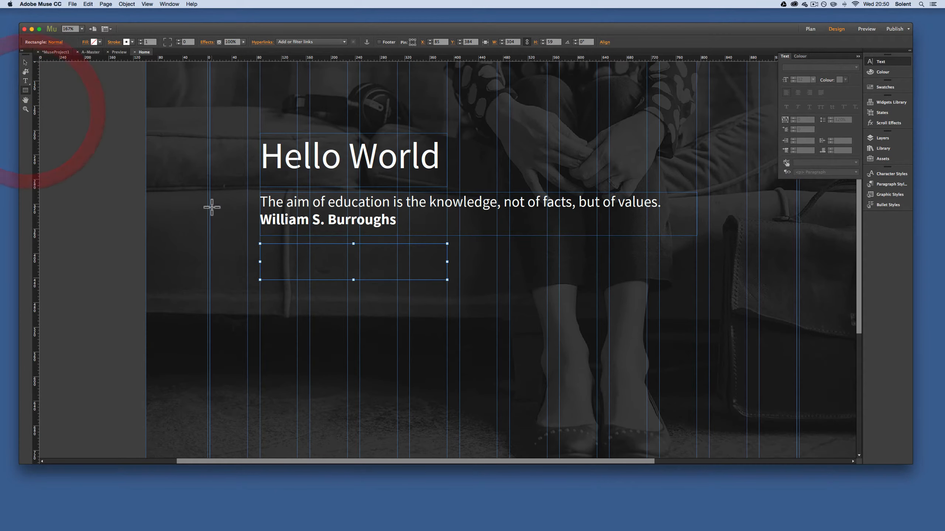
{"action": "left_click_drag", "start_coordinate": [215, 208], "coordinate": [308, 271]}
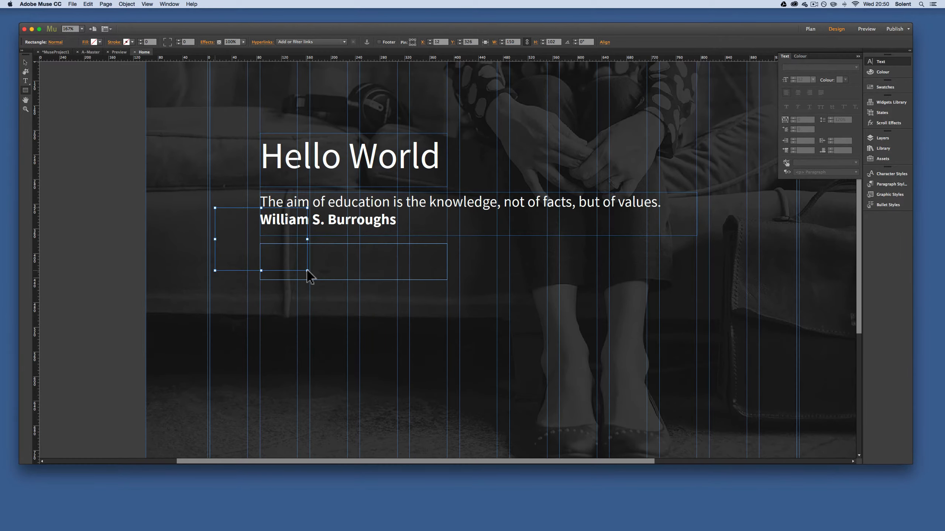
{"action": "key", "text": "super+z"}
Round the rectangle's corners to a radius of 4 and place vertical and horizontal guides through its centre.
{"action": "left_click", "coordinate": [26, 109]}
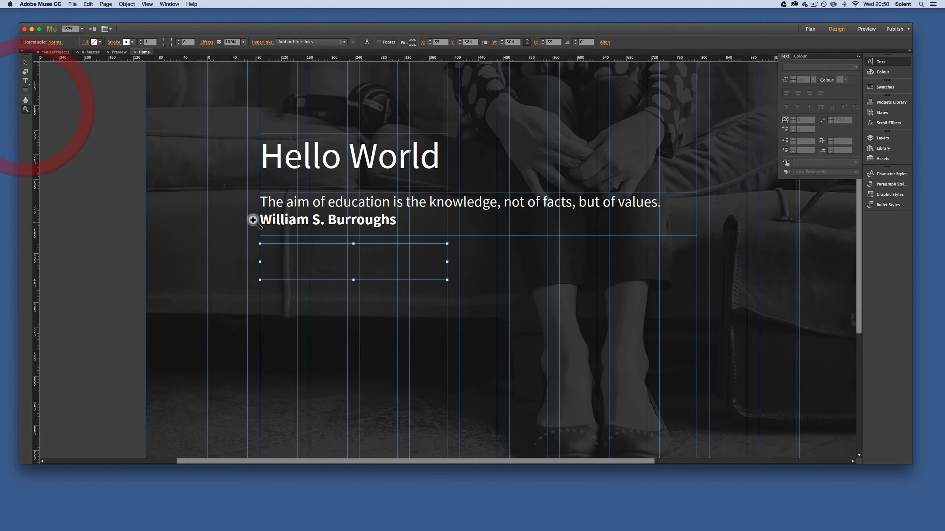
{"action": "left_click_drag", "start_coordinate": [238, 202], "coordinate": [491, 323]}
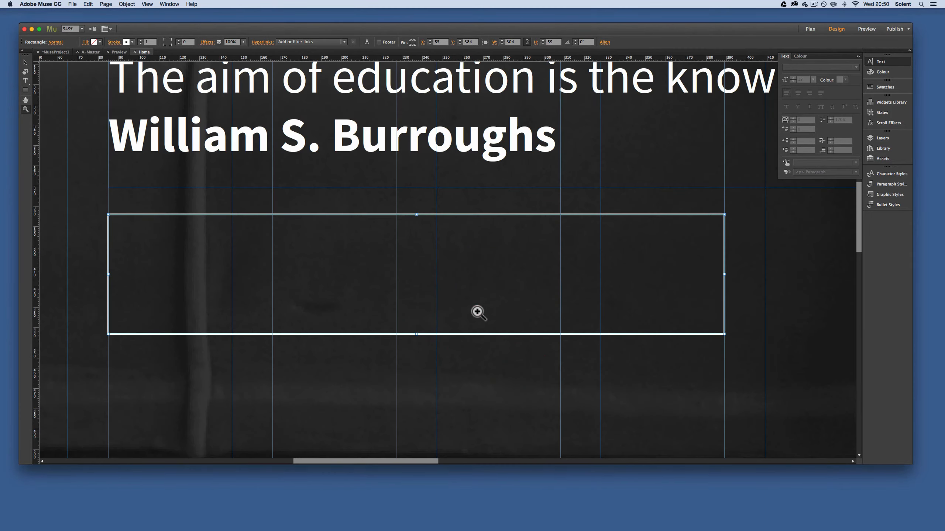
{"action": "left_click", "coordinate": [25, 63]}
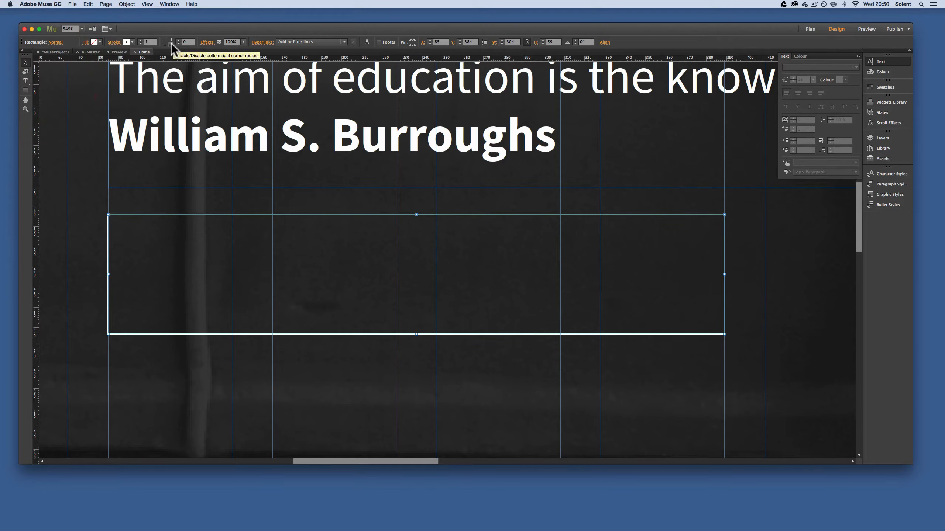
{"action": "left_click", "coordinate": [179, 40]}
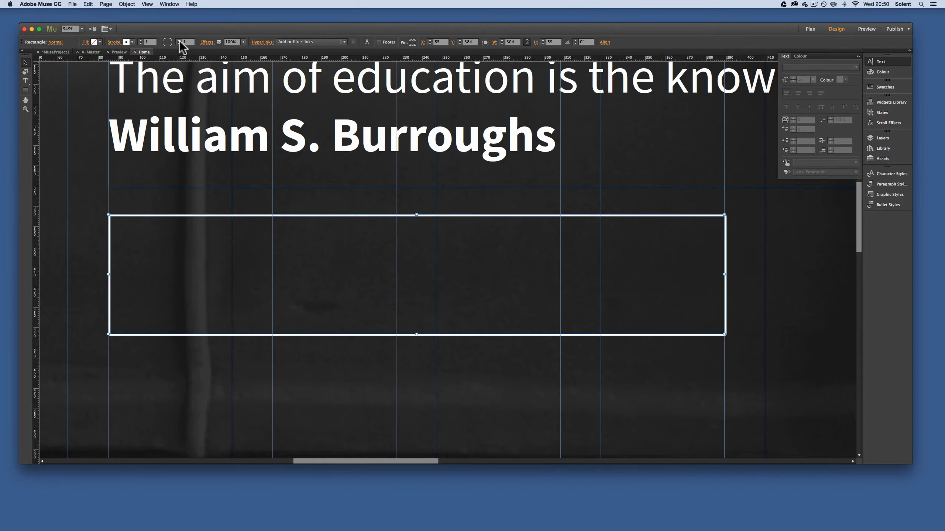
{"action": "left_click", "coordinate": [179, 40]}
{"action": "left_click", "coordinate": [179, 41]}
{"action": "left_click", "coordinate": [179, 40]}
{"action": "left_click_drag", "start_coordinate": [36, 242], "coordinate": [416, 250]}
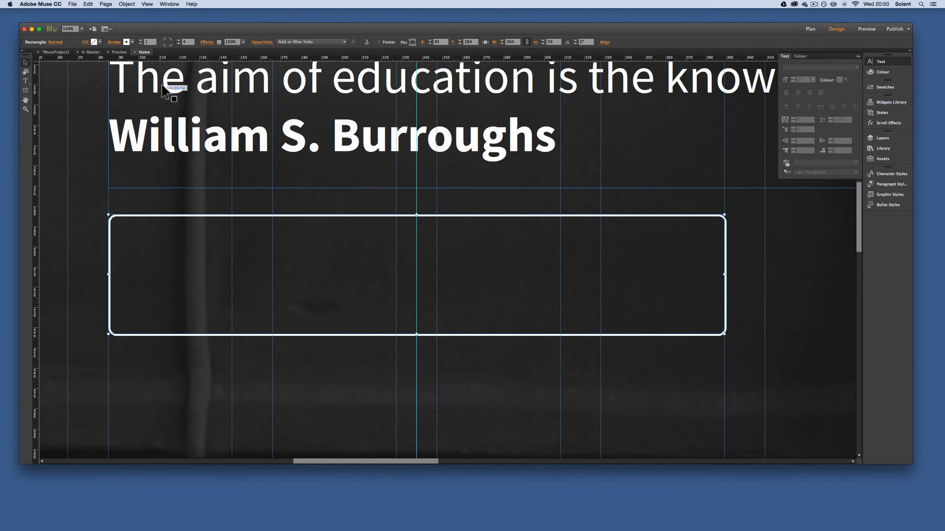
{"action": "left_click_drag", "start_coordinate": [167, 59], "coordinate": [178, 274]}
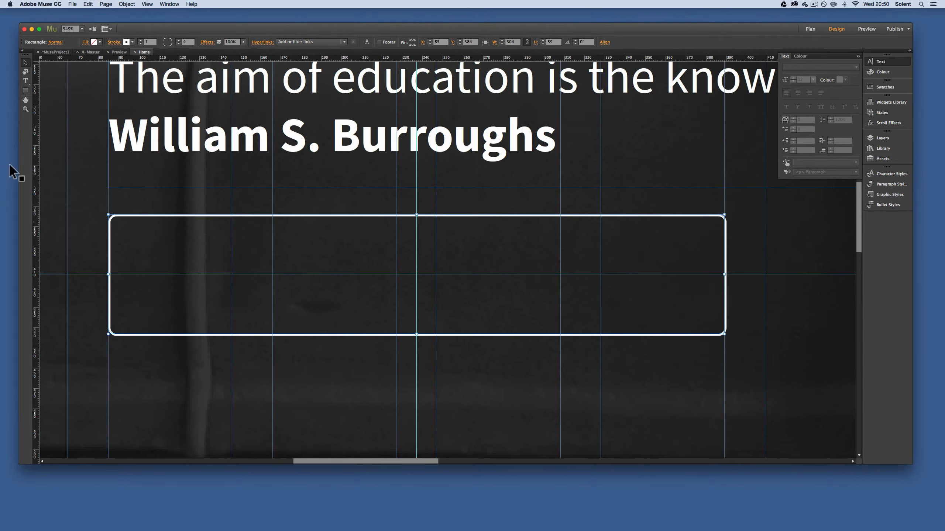
Draw a text frame inside the rounded rectangle and enter "Learn more" in it.
{"action": "left_click", "coordinate": [26, 81]}
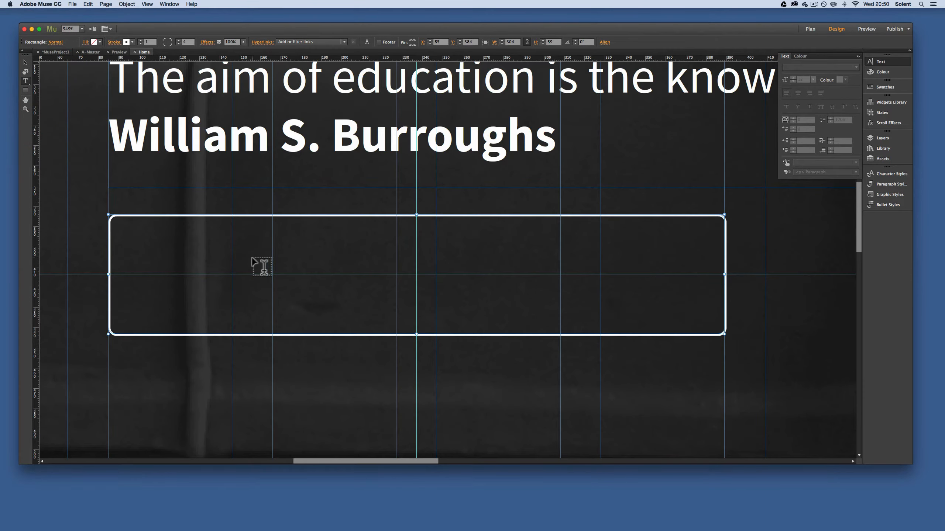
{"action": "left_click_drag", "start_coordinate": [176, 231], "coordinate": [633, 312]}
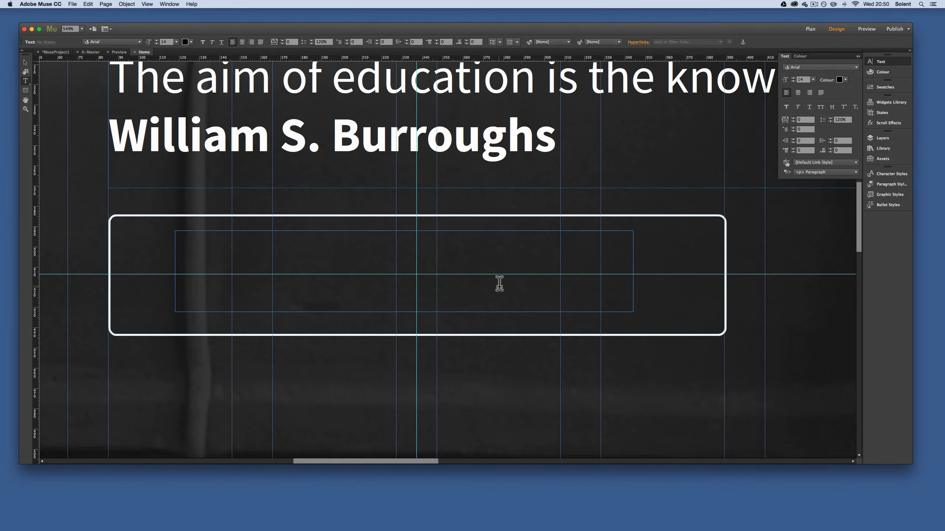
{"action": "type", "text": "Lear"}
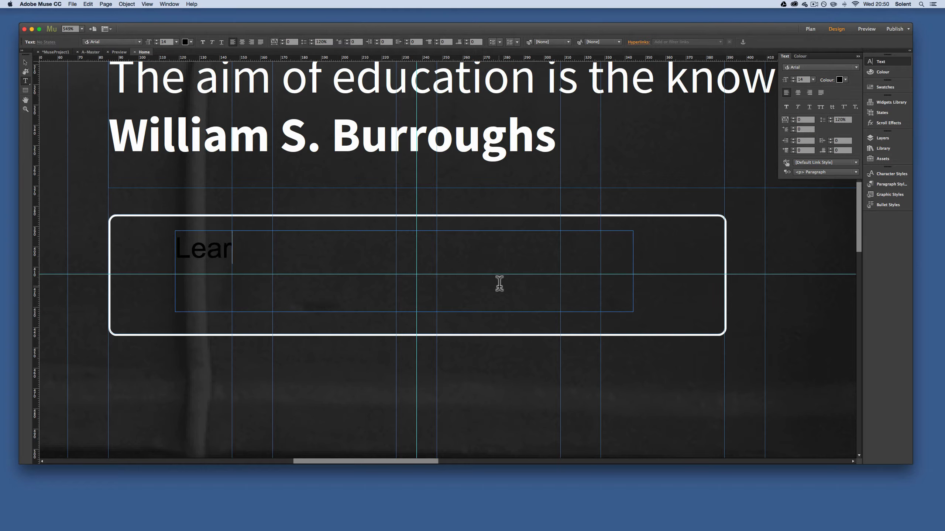
{"action": "type", "text": "n more"}
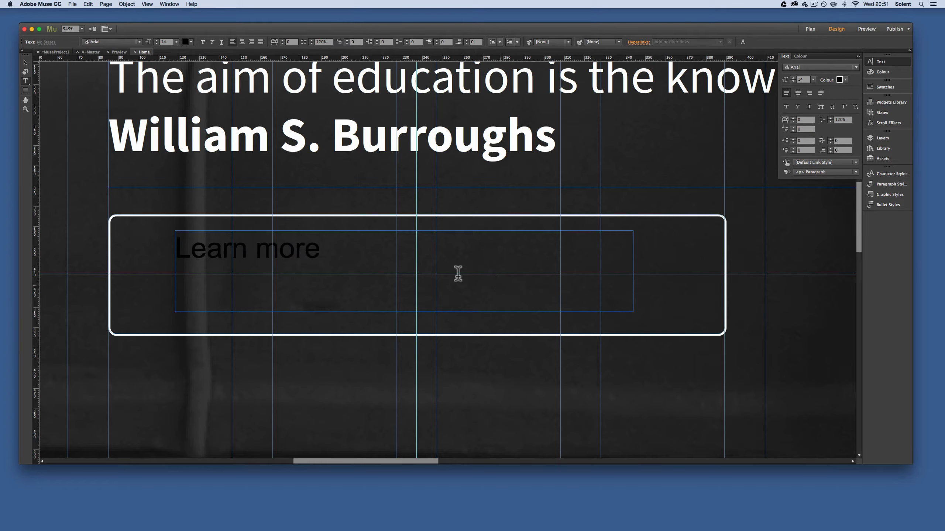
Set the "Learn more" text colour to white and its size to 24.
{"action": "left_click_drag", "start_coordinate": [321, 249], "coordinate": [143, 242]}
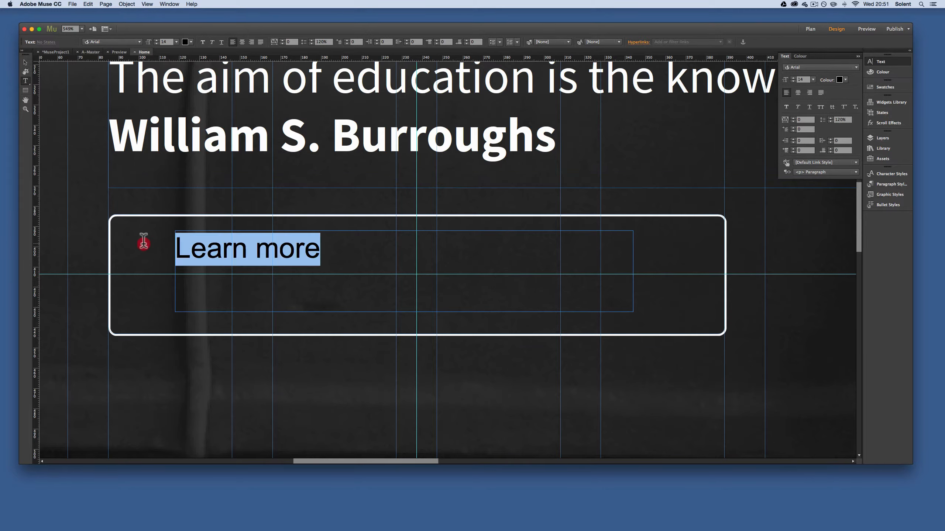
{"action": "left_click", "coordinate": [191, 41]}
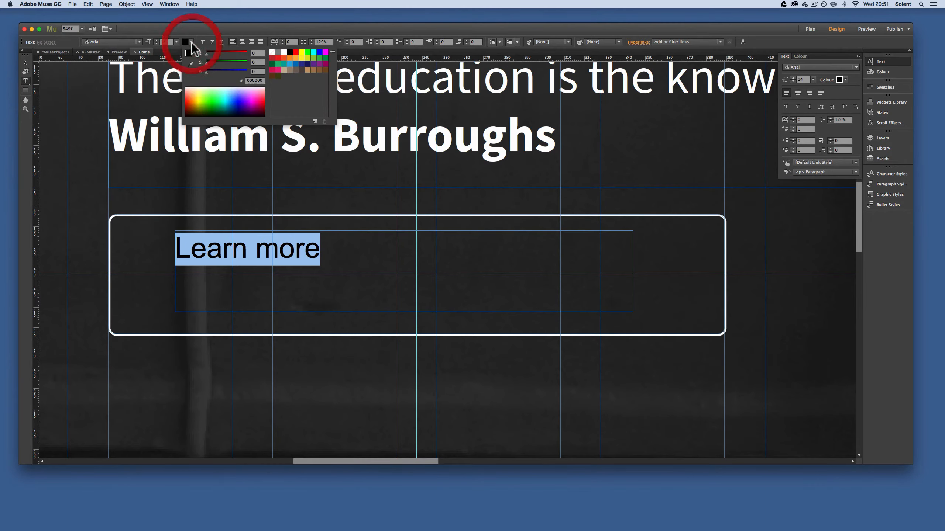
{"action": "left_click", "coordinate": [284, 52]}
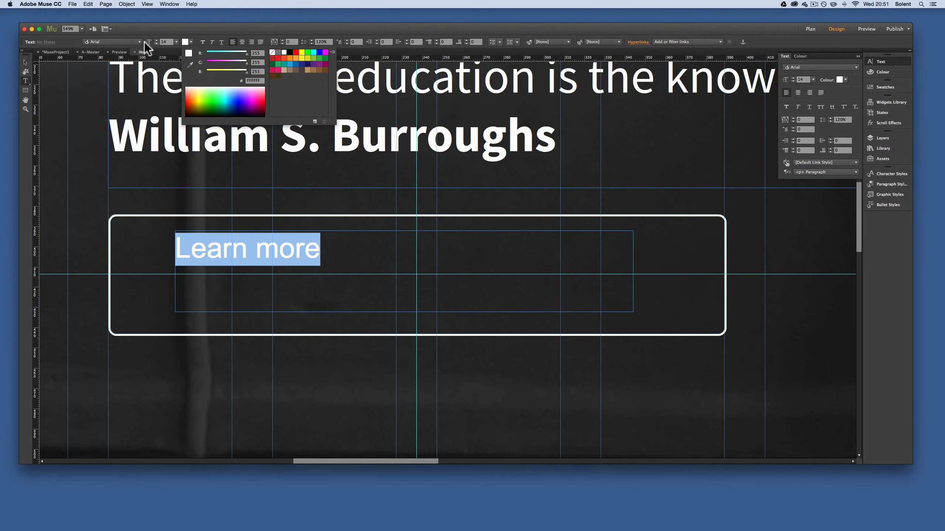
{"action": "left_click", "coordinate": [177, 42]}
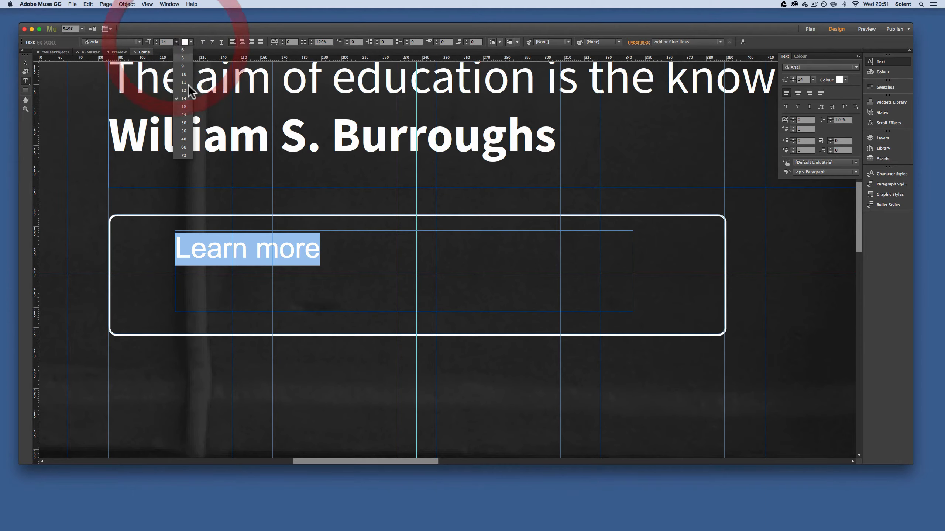
{"action": "left_click", "coordinate": [185, 115]}
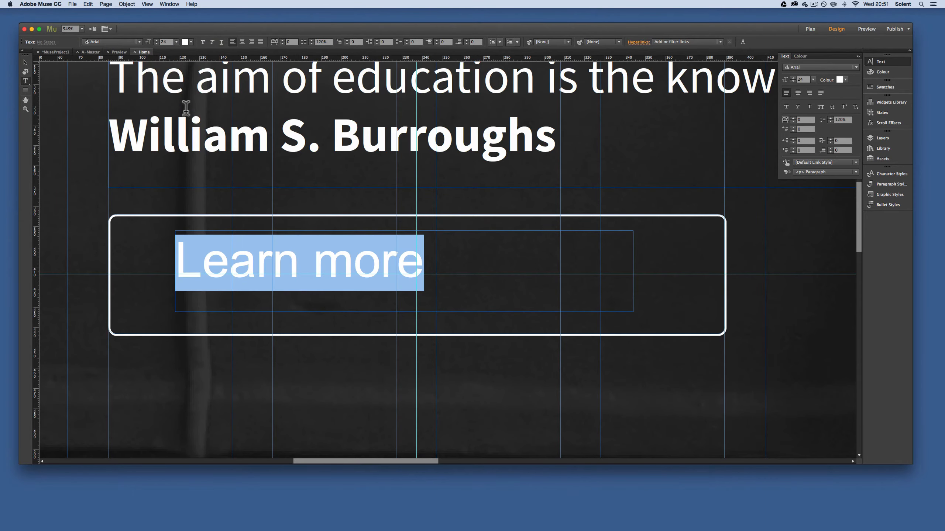
Set the font of the "Learn more" text to Source Sans Pro Light.
{"action": "left_click", "coordinate": [139, 42]}
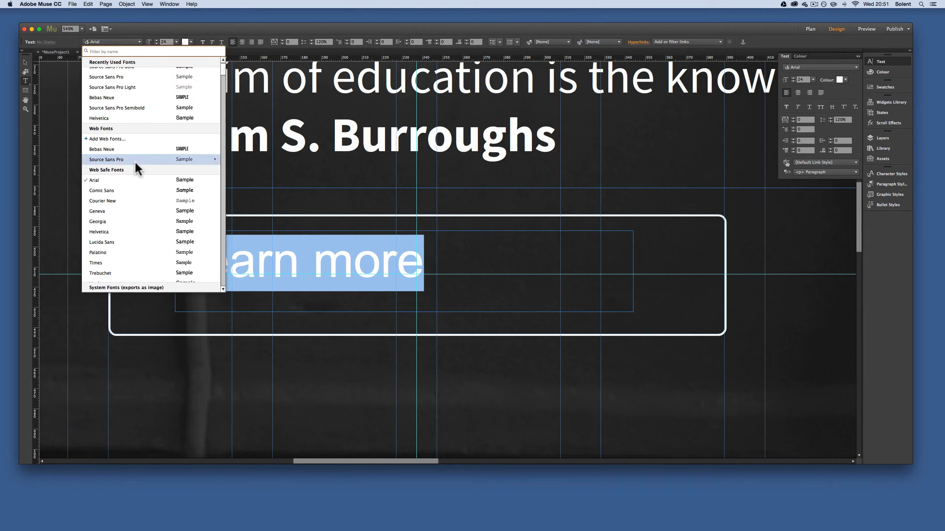
{"action": "mouse_move", "coordinate": [135, 163]}
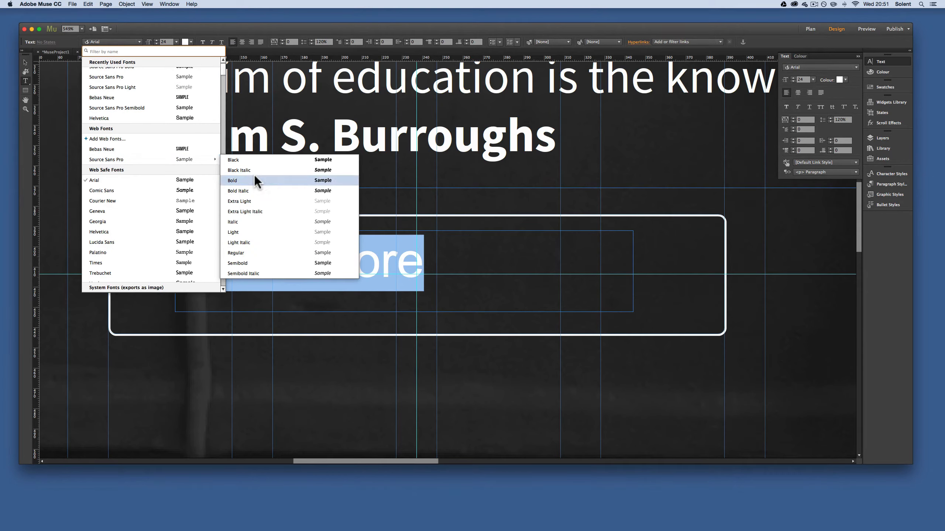
{"action": "left_click", "coordinate": [257, 231]}
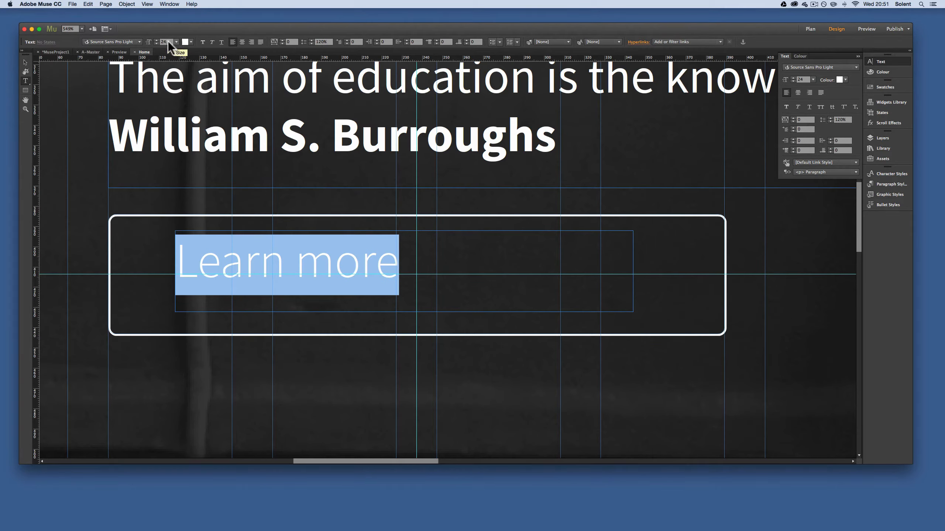
Set the "Learn more" text to Source Sans Pro Regular and centre-align it in its frame.
{"action": "left_click", "coordinate": [138, 41]}
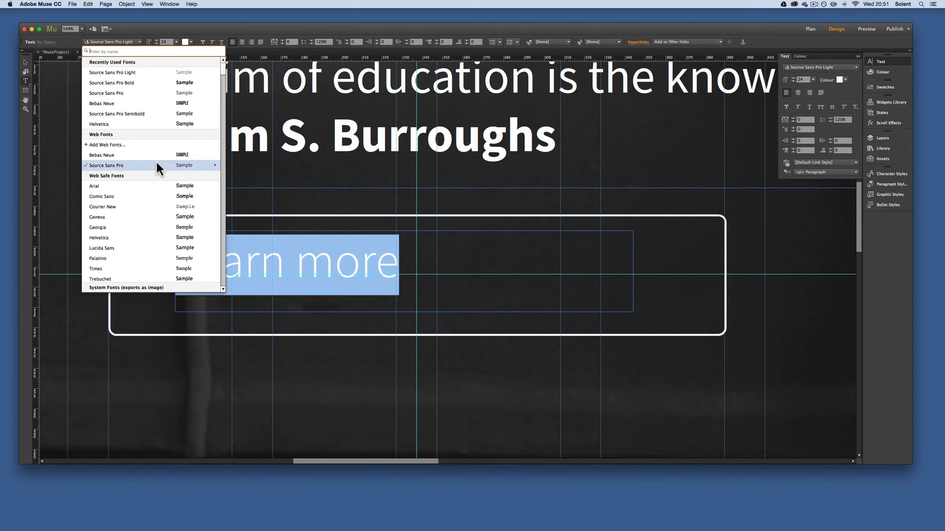
{"action": "mouse_move", "coordinate": [159, 166]}
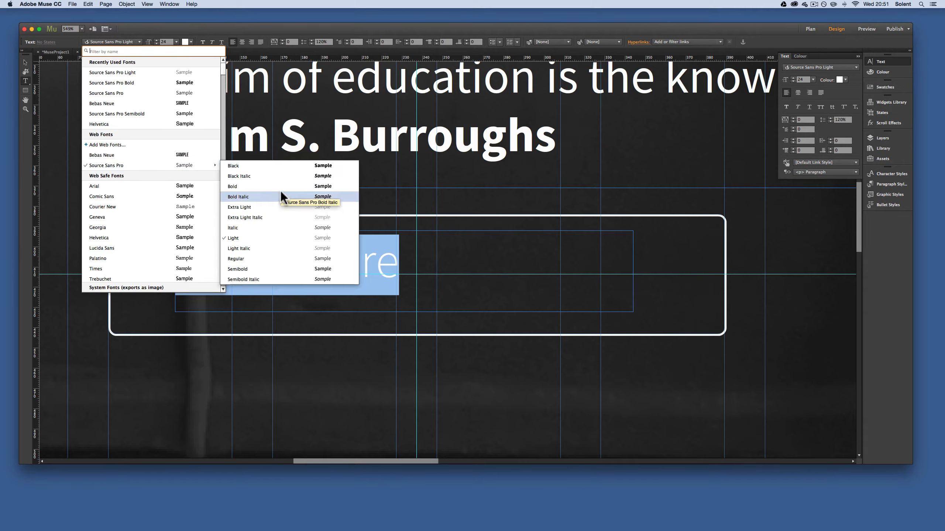
{"action": "left_click", "coordinate": [274, 257]}
{"action": "left_click", "coordinate": [414, 231]}
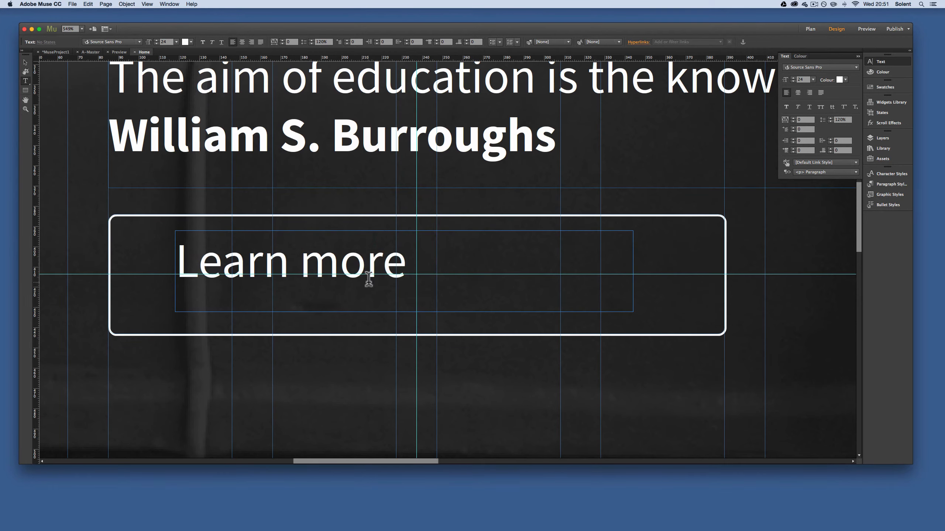
{"action": "left_click", "coordinate": [242, 42]}
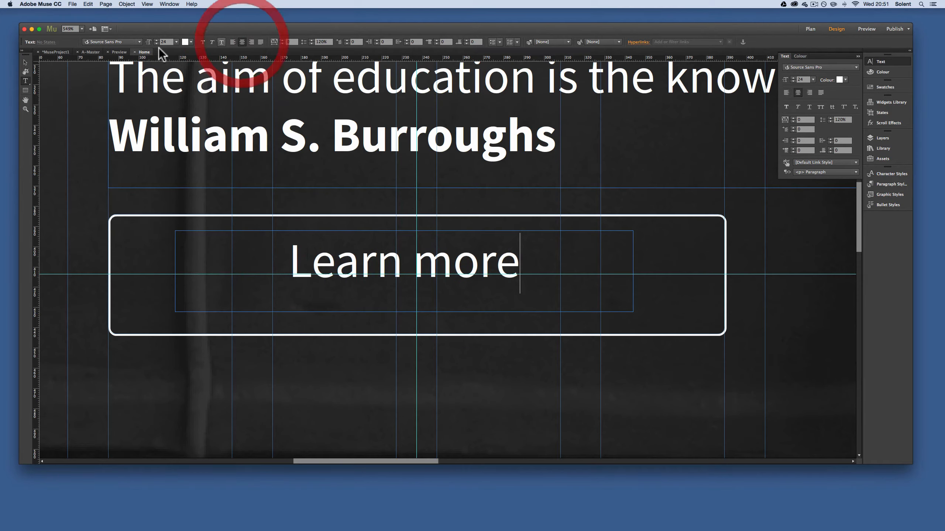
Narrow the "Learn more" text frame from both sides to a width of 142 at X 166 and nudge it down to Y 396.
{"action": "left_click", "coordinate": [24, 63]}
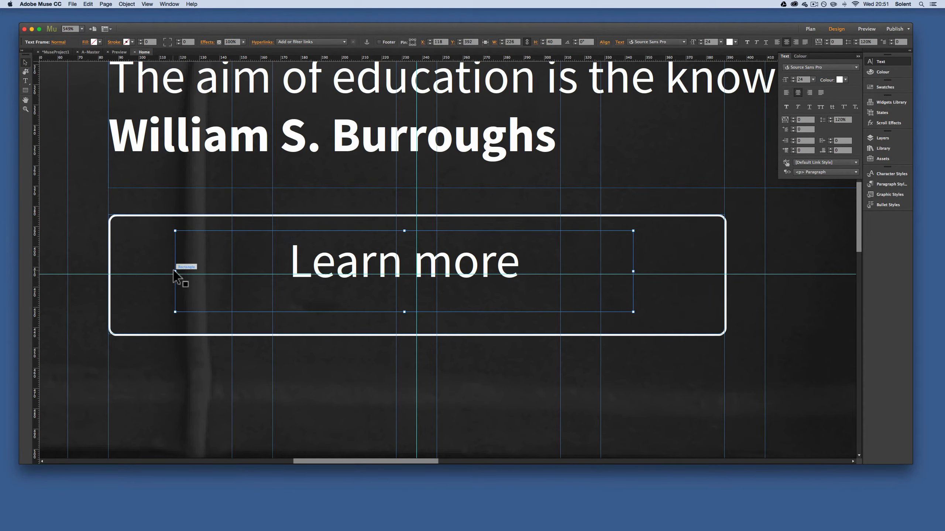
{"action": "left_click_drag", "start_coordinate": [177, 272], "coordinate": [274, 272]}
{"action": "left_click_drag", "start_coordinate": [633, 272], "coordinate": [561, 271]}
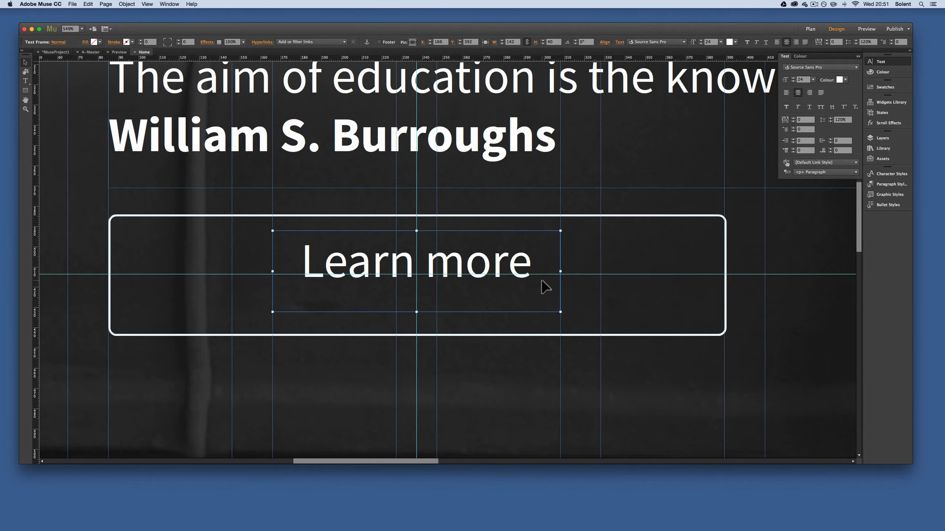
{"action": "key", "text": "Down"}
{"action": "key", "text": "Down"}
{"action": "key", "text": "Down"}
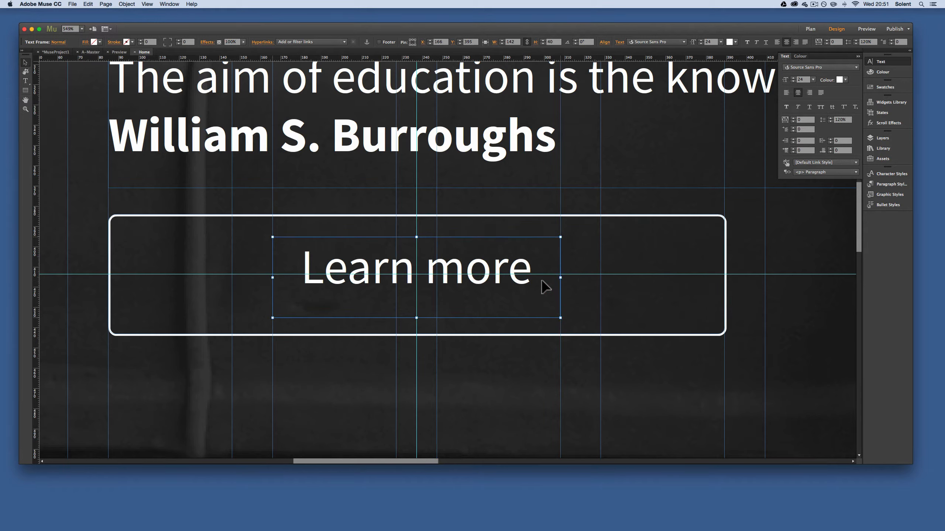
{"action": "key", "text": "Down"}
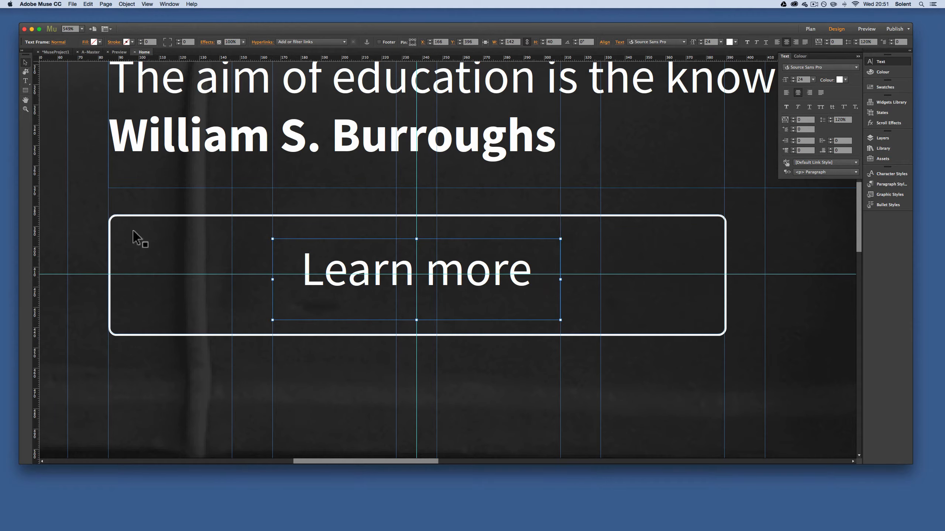
Group the "Learn more" text frame with the rounded rectangle around it.
{"action": "left_click", "coordinate": [27, 113]}
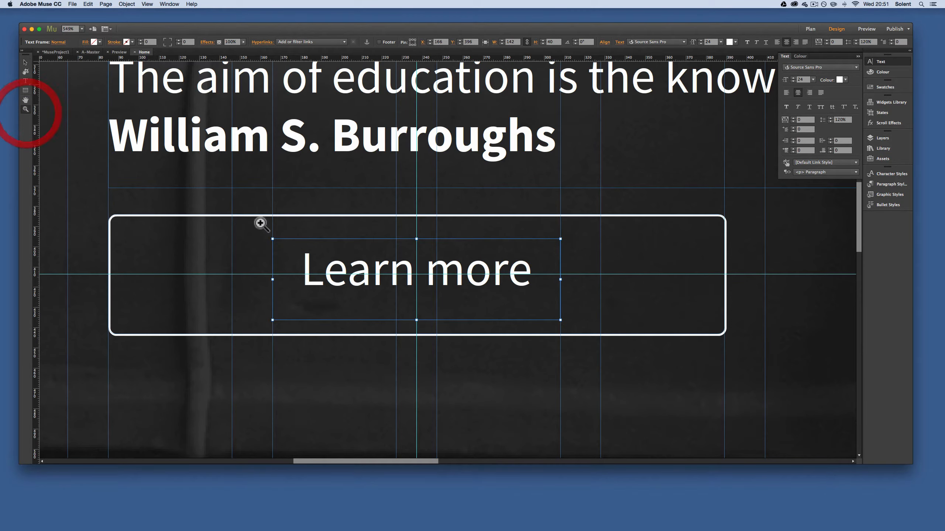
{"action": "left_click", "coordinate": [357, 276], "text": "alt"}
{"action": "left_click", "coordinate": [701, 279], "text": "alt"}
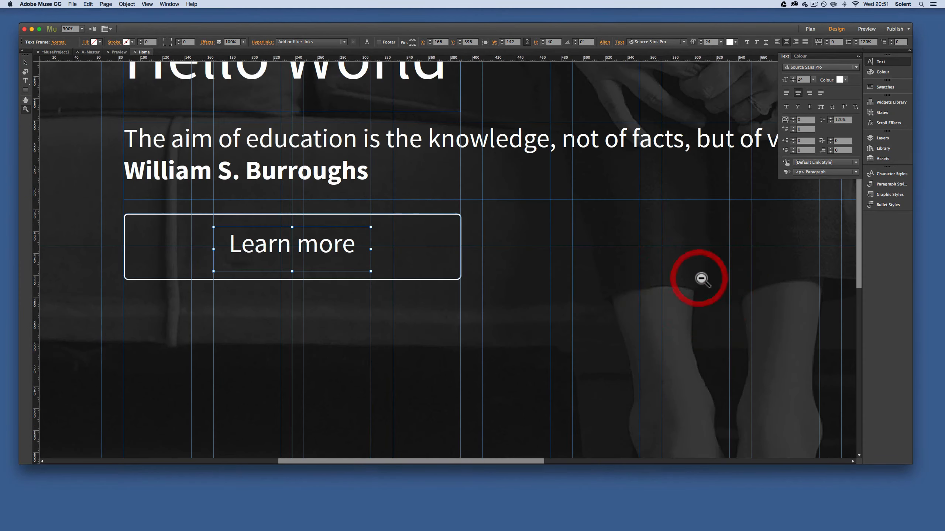
{"action": "left_click", "coordinate": [525, 242], "text": "alt"}
{"action": "left_click", "coordinate": [525, 242], "text": "alt"}
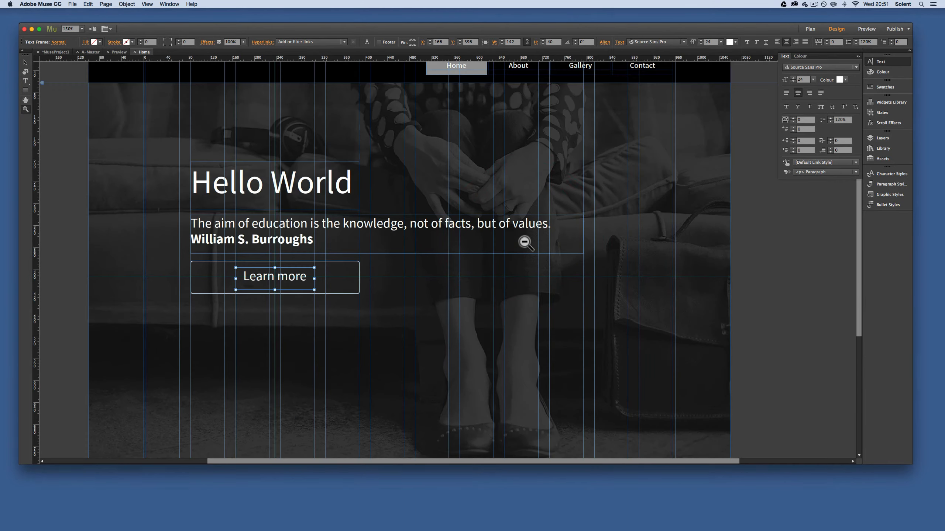
{"action": "left_click", "coordinate": [25, 63]}
{"action": "left_click", "coordinate": [340, 295]}
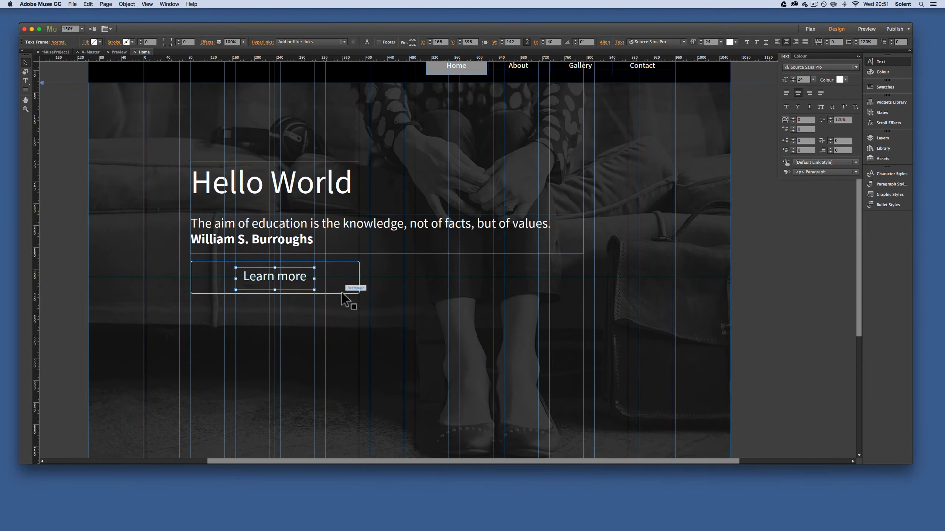
{"action": "left_click", "coordinate": [309, 290]}
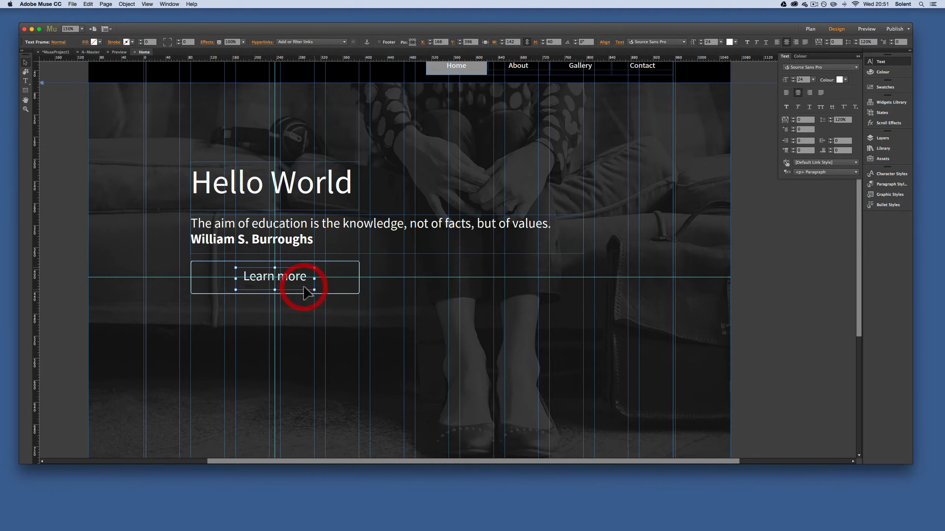
{"action": "left_click", "coordinate": [342, 295]}
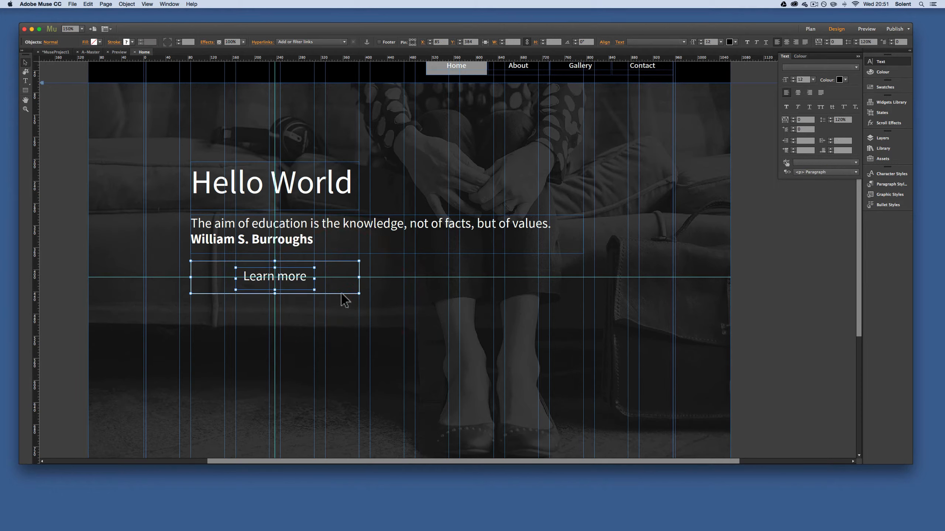
{"action": "right_click", "coordinate": [341, 293]}
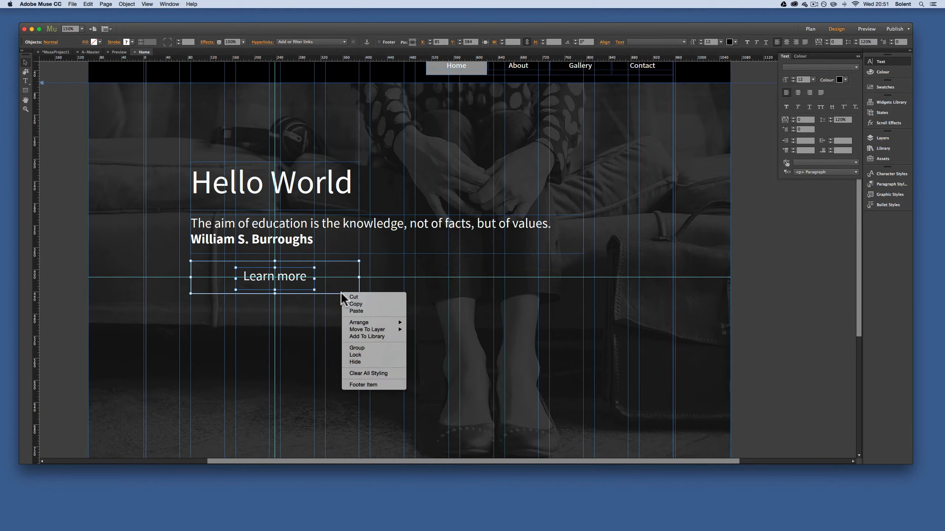
{"action": "left_click", "coordinate": [376, 348]}
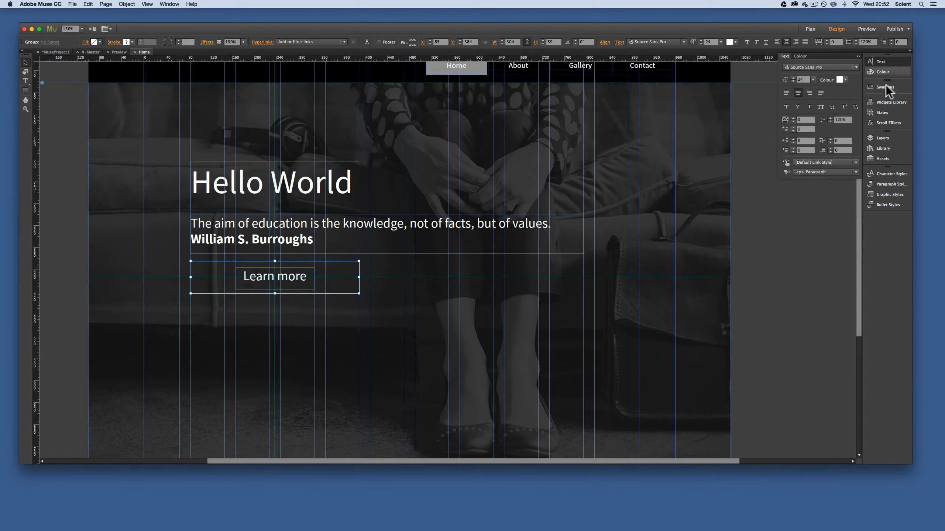
Show the page's layers and duplicate the "Learn more" group beside the original, at X 409 and Y 384.
{"action": "left_click", "coordinate": [887, 137]}
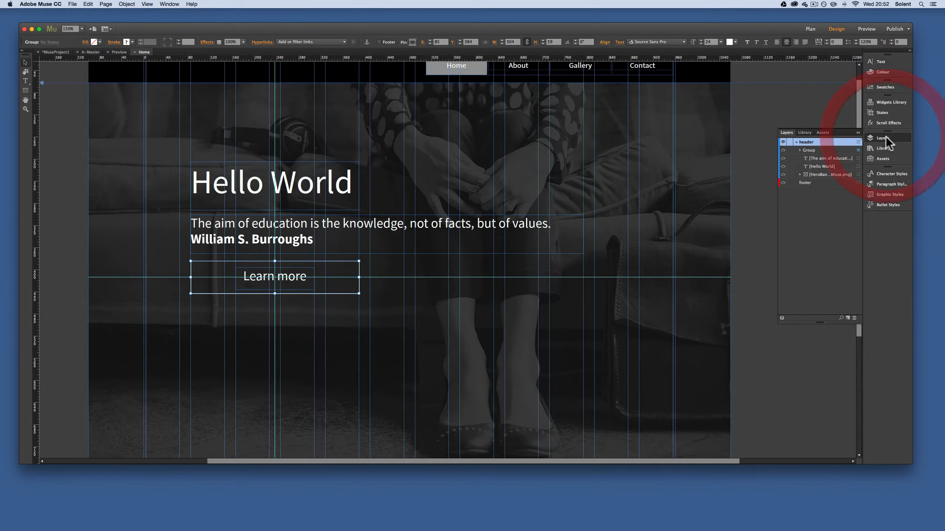
{"action": "left_click", "coordinate": [800, 150]}
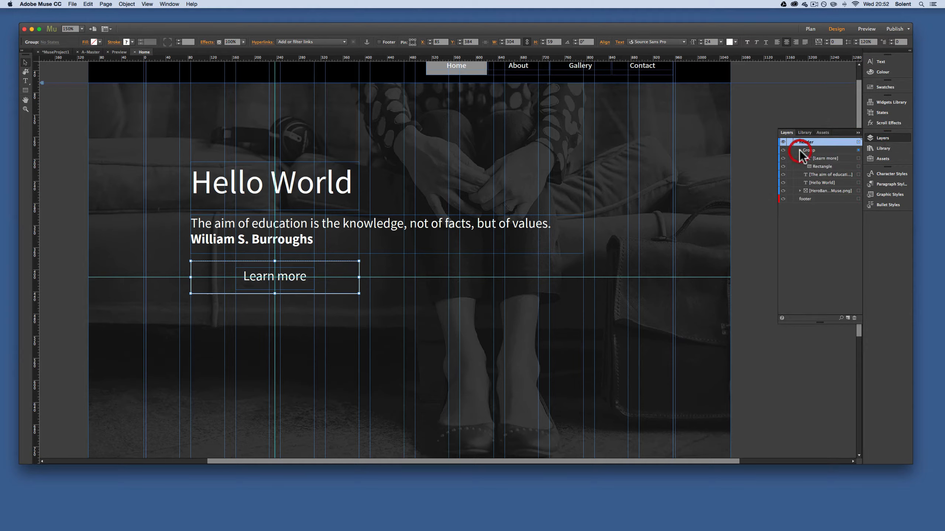
{"action": "left_click", "coordinate": [811, 150]}
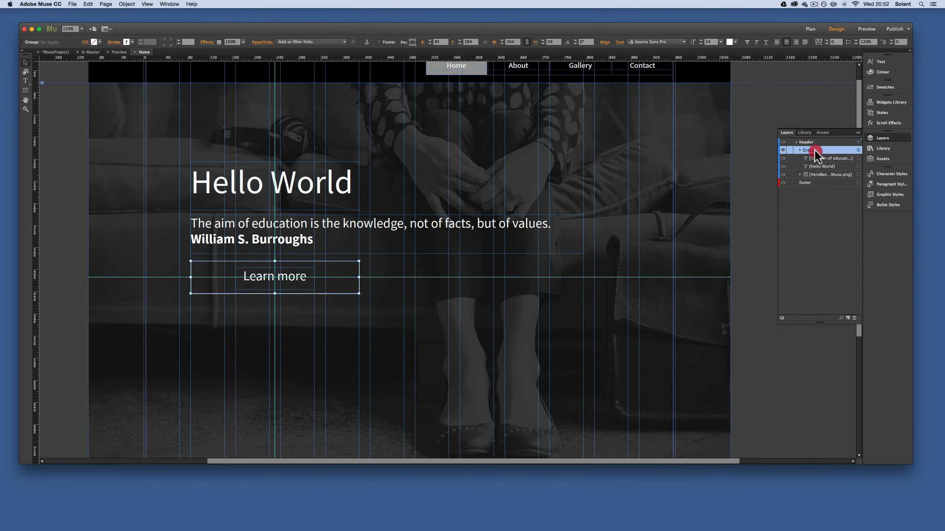
{"action": "left_click", "coordinate": [815, 150]}
{"action": "left_click_drag", "start_coordinate": [290, 291], "coordinate": [469, 286]}
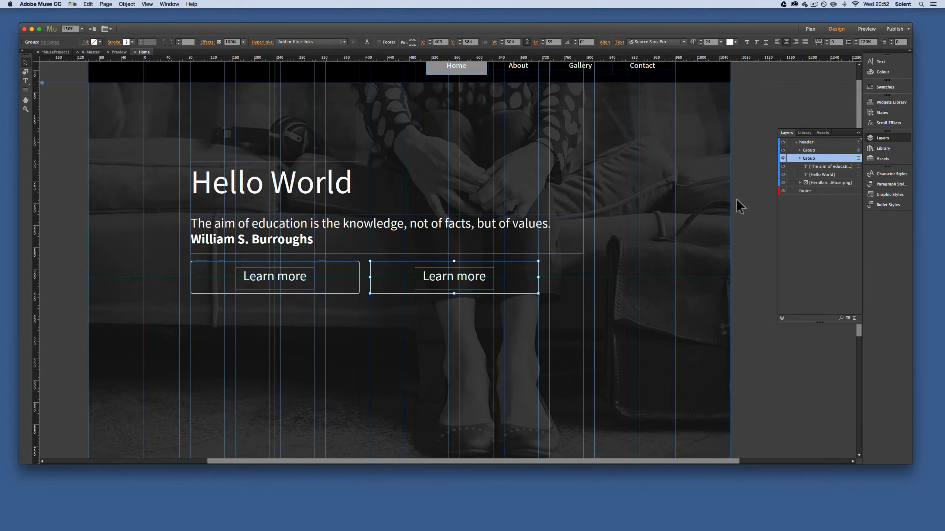
Replace the text in the duplicated button with "Sign up".
{"action": "left_click", "coordinate": [799, 158]}
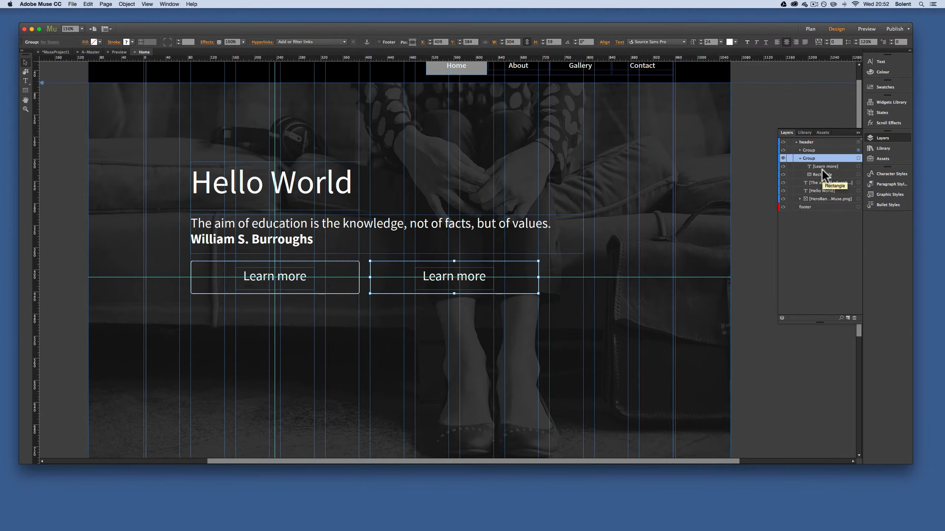
{"action": "left_click", "coordinate": [820, 167]}
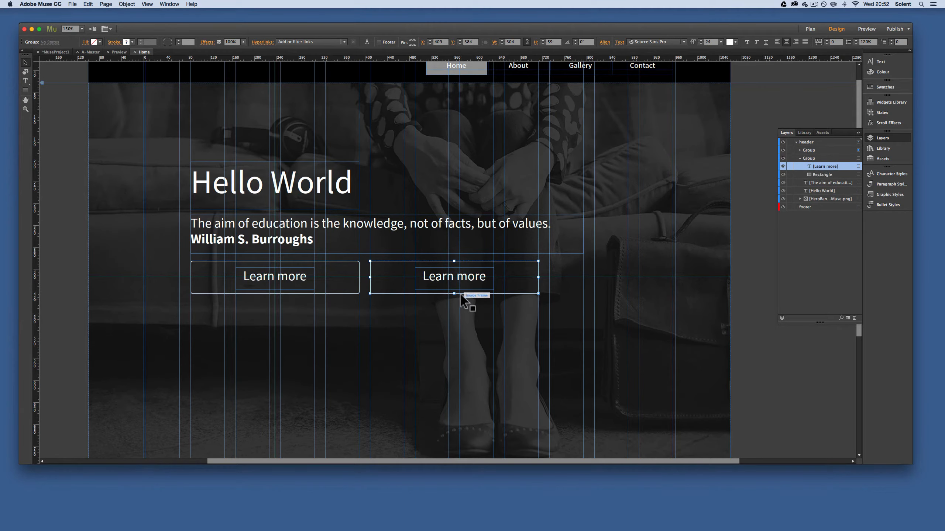
{"action": "left_click", "coordinate": [25, 81]}
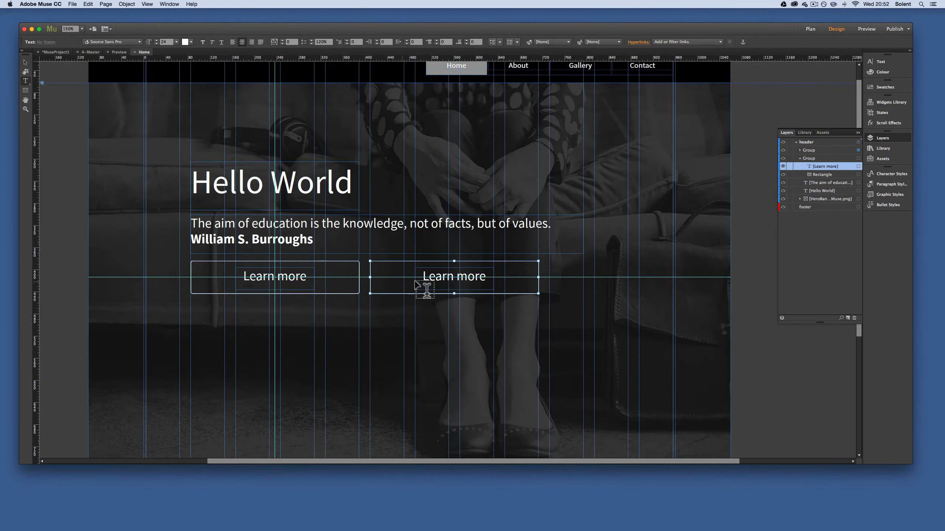
{"action": "left_click_drag", "start_coordinate": [423, 276], "coordinate": [489, 276]}
{"action": "type", "text": "Sig"}
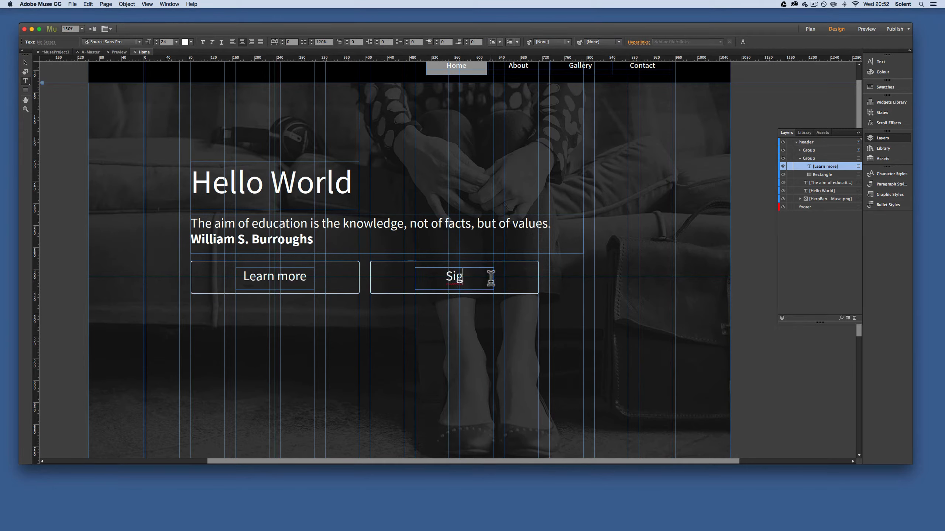
{"action": "type", "text": "n up"}
{"action": "key", "text": "Escape"}
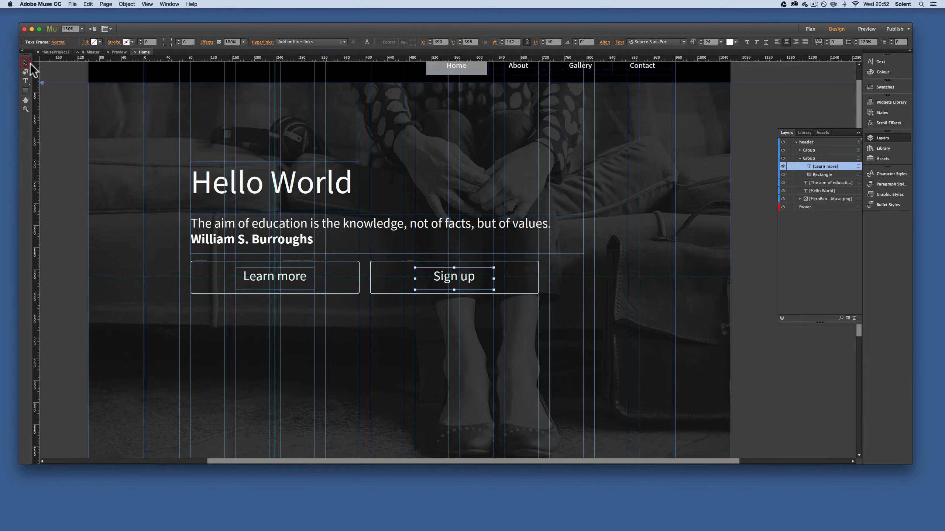
Remove the stroke from the "Sign up" button's rectangle and fill it with the blue swatch R=0 G=113 B=188.
{"action": "left_click", "coordinate": [522, 265]}
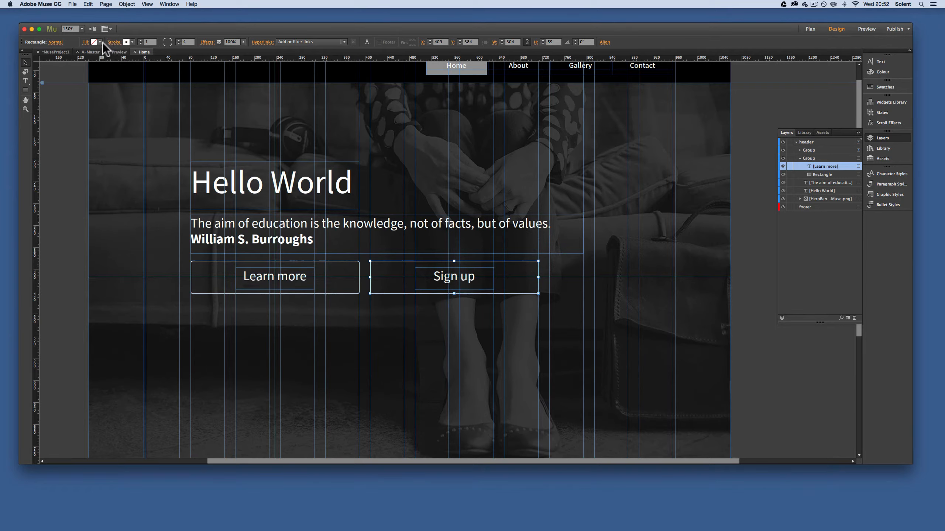
{"action": "left_click", "coordinate": [132, 42]}
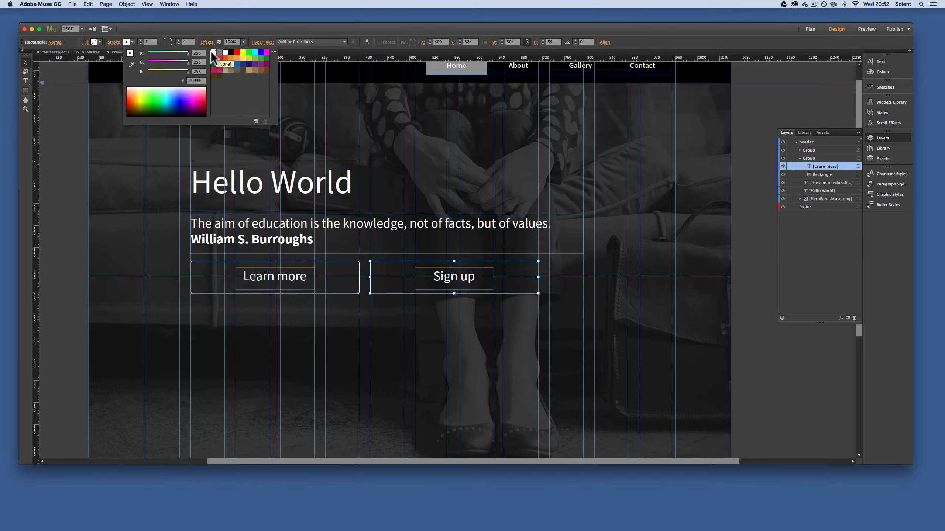
{"action": "left_click", "coordinate": [213, 52]}
{"action": "left_click", "coordinate": [100, 41]}
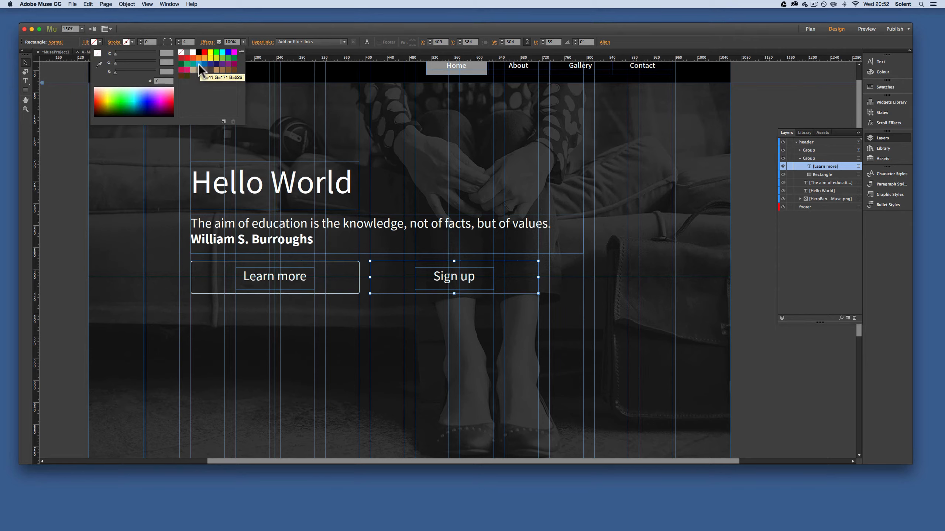
{"action": "left_click", "coordinate": [199, 64]}
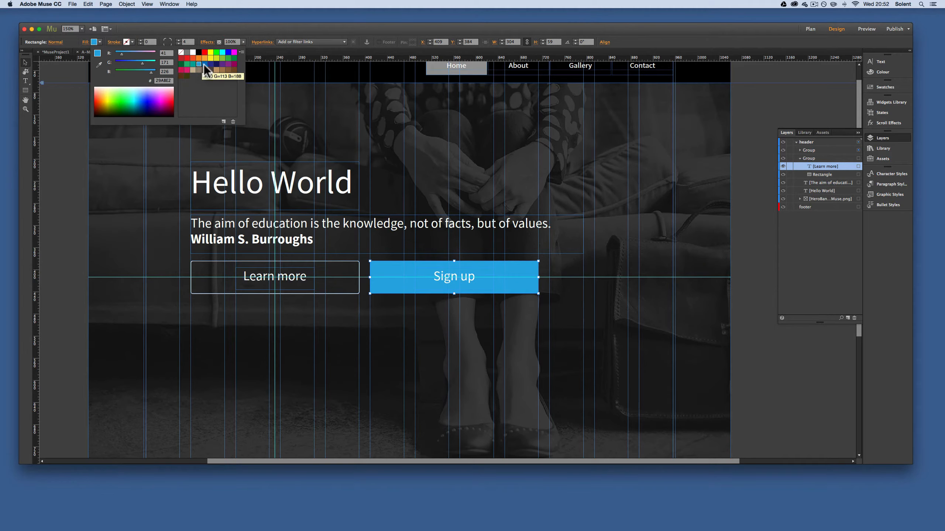
{"action": "left_click", "coordinate": [203, 64]}
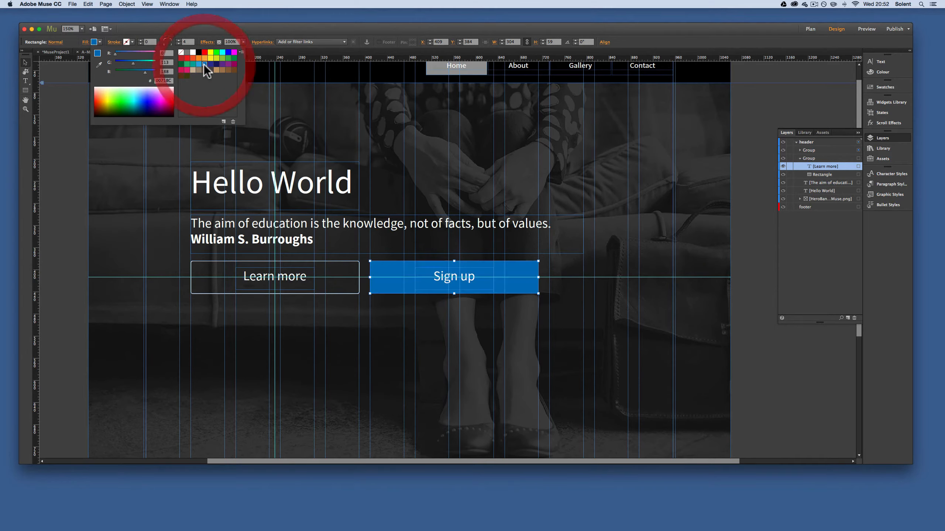
{"action": "left_click", "coordinate": [221, 26]}
{"action": "left_click", "coordinate": [462, 326]}
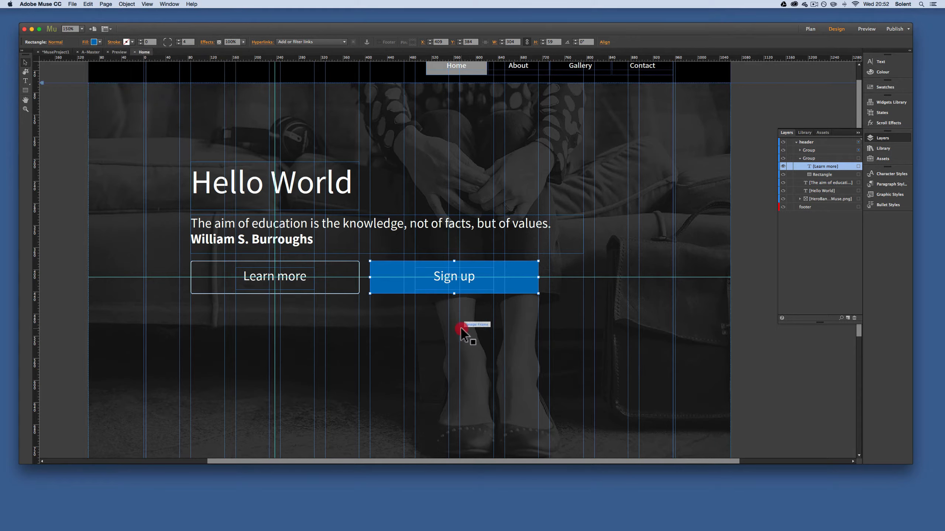
{"action": "left_click", "coordinate": [458, 282]}
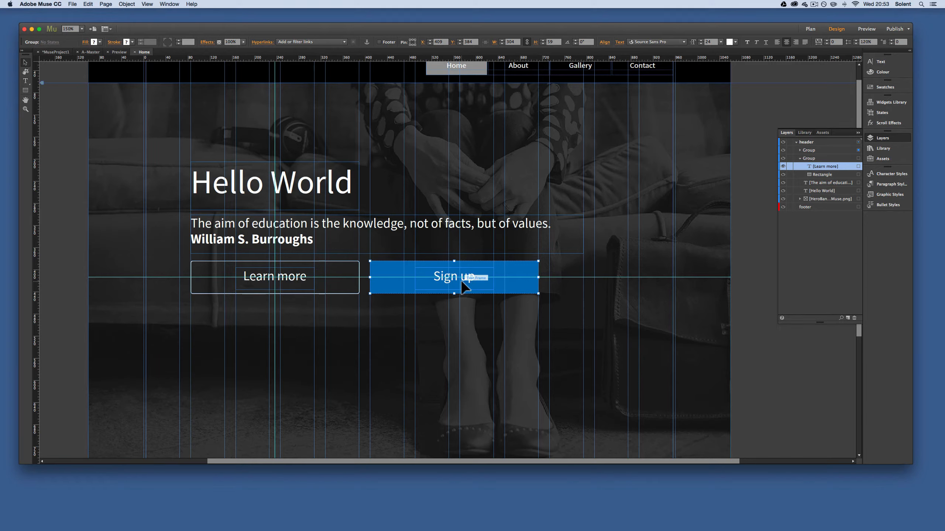
Link the "Learn more" button group to the About page.
{"action": "left_click", "coordinate": [304, 281]}
{"action": "left_click", "coordinate": [327, 41]}
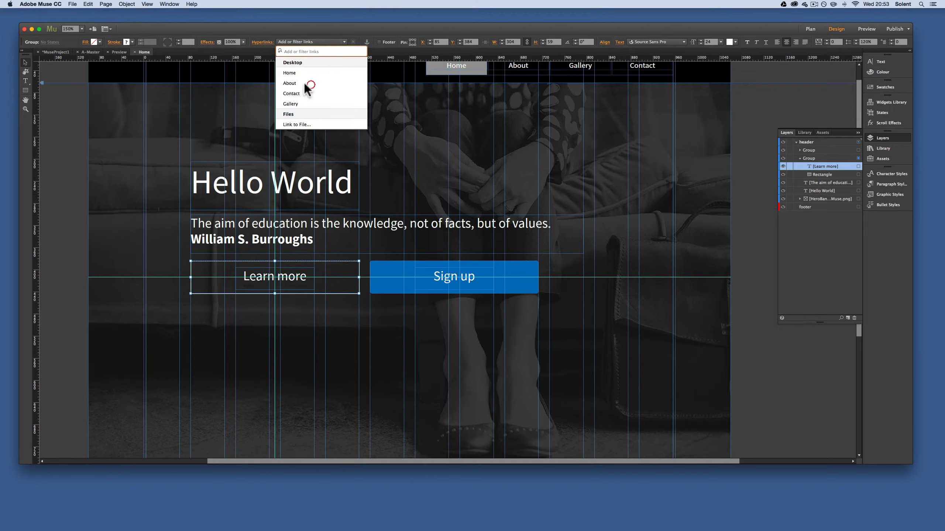
{"action": "left_click", "coordinate": [293, 83]}
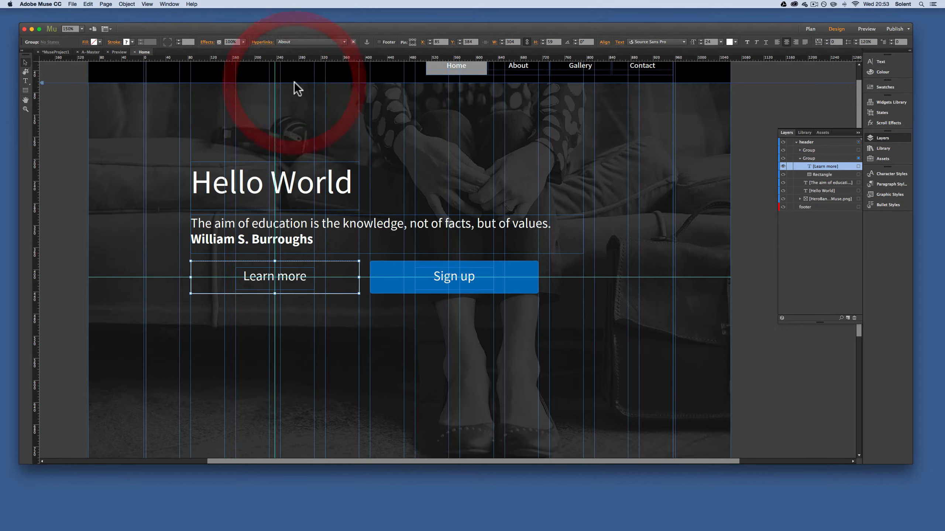
Link the "Sign up" button group to the Contact page and save the site.
{"action": "left_click", "coordinate": [459, 288]}
{"action": "left_click", "coordinate": [302, 42]}
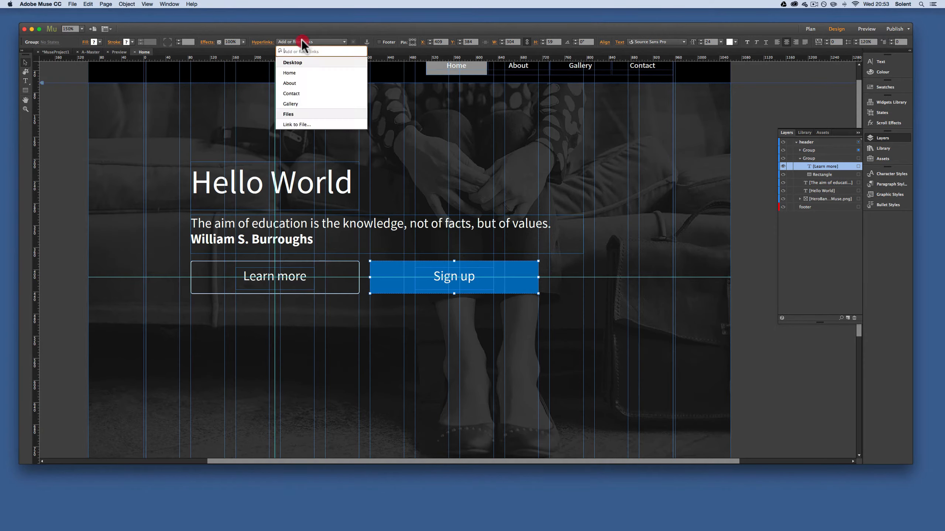
{"action": "left_click", "coordinate": [298, 92]}
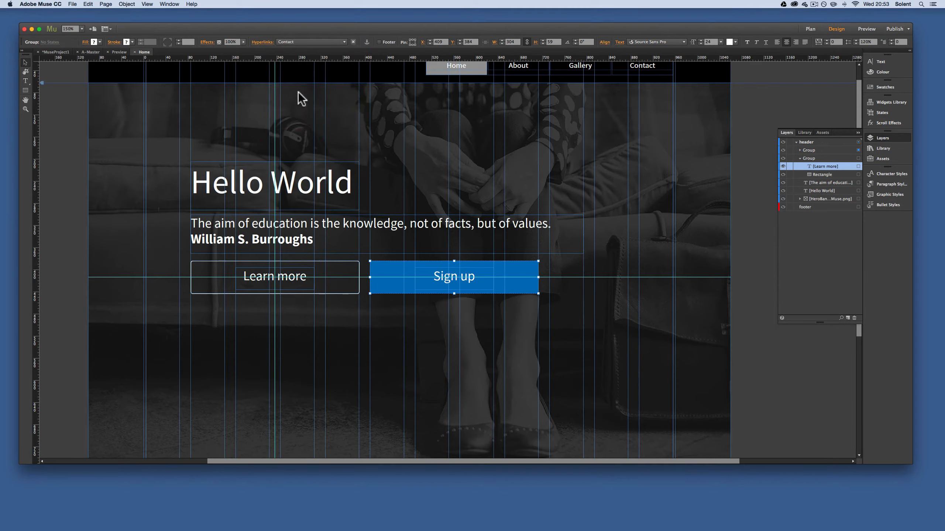
{"action": "key", "text": "super+s"}
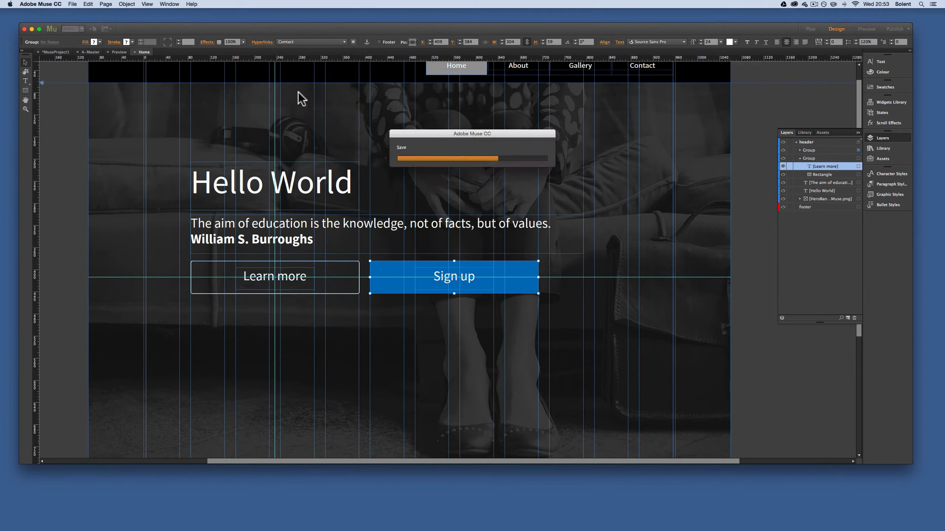
Preview the Home page in the browser, try the "Sign up" link and go back to the previewed page.
{"action": "left_click", "coordinate": [75, 4]}
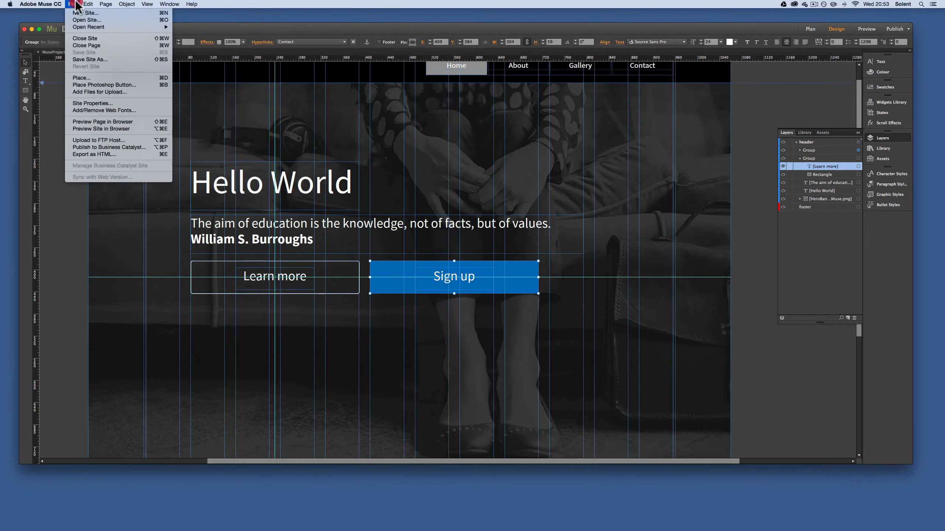
{"action": "left_click", "coordinate": [119, 123]}
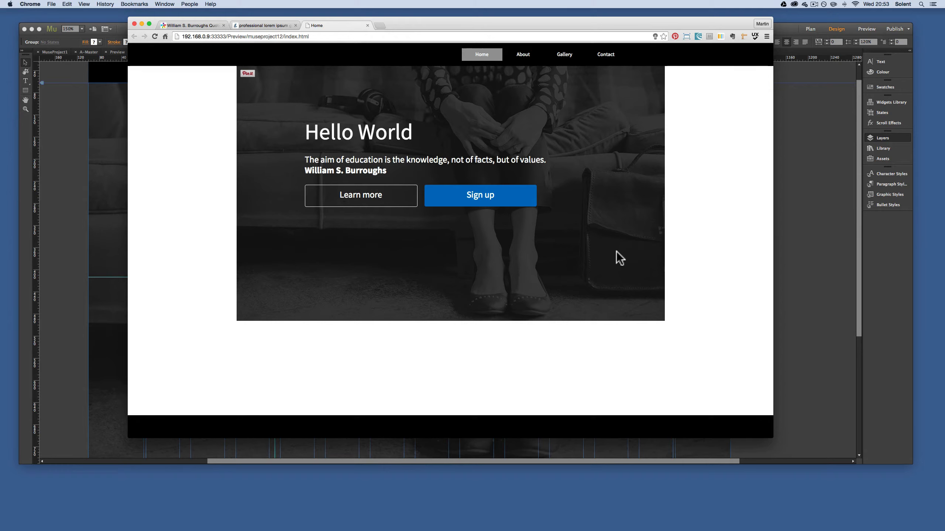
{"action": "left_click", "coordinate": [245, 36]}
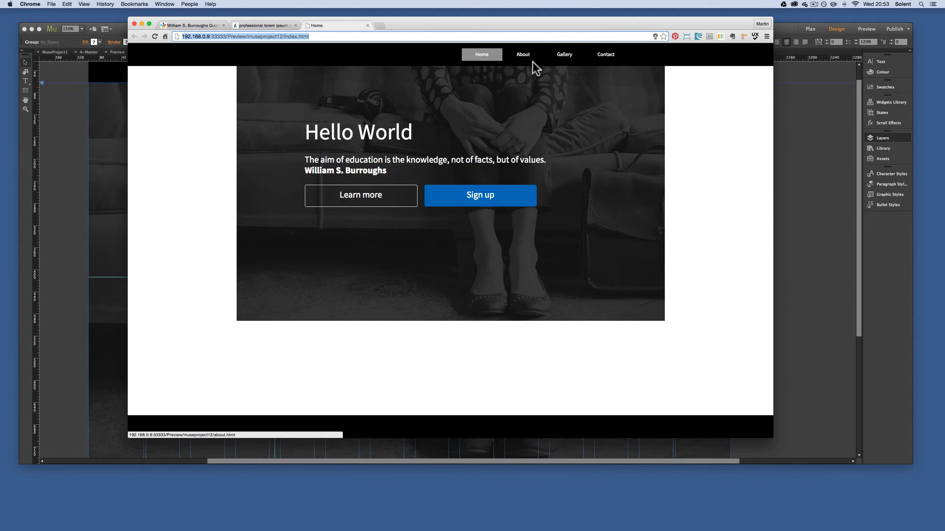
{"action": "left_click", "coordinate": [490, 204]}
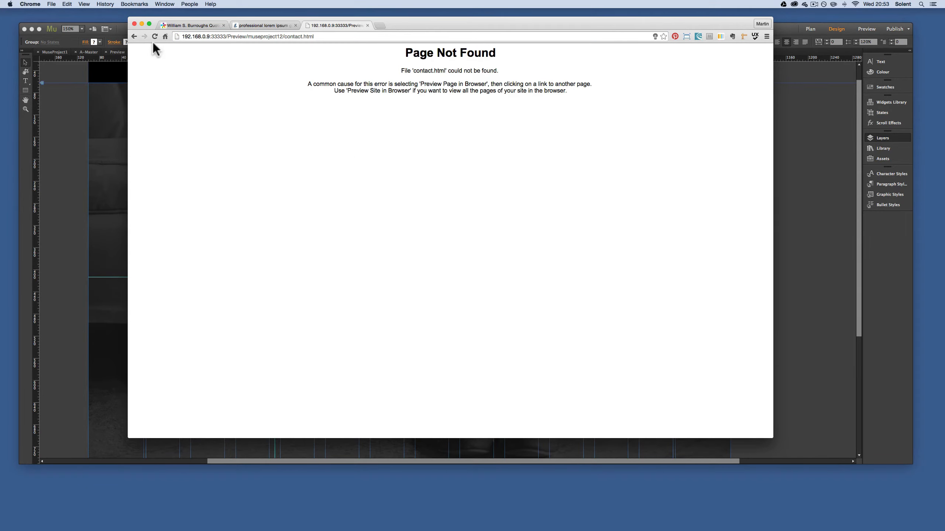
{"action": "left_click", "coordinate": [134, 37]}
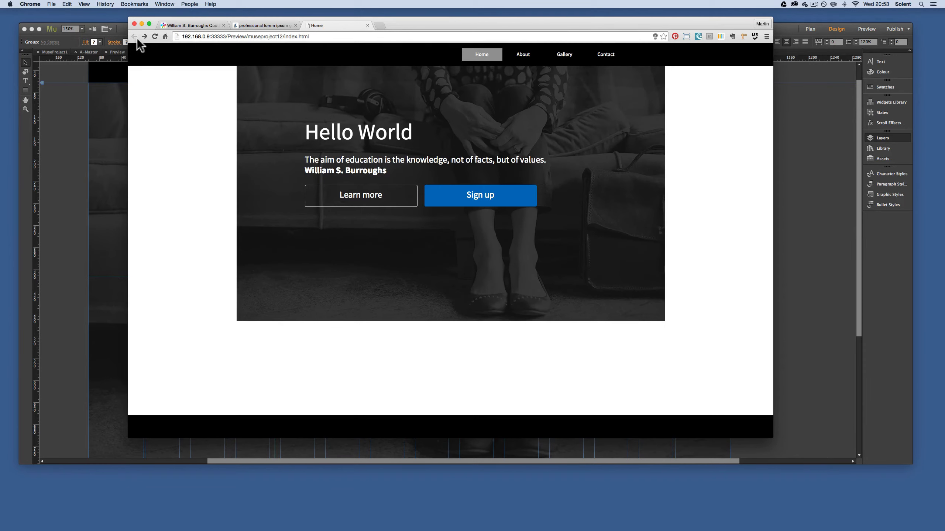
Return to Adobe Muse, preview the whole site in the browser and check the About, Gallery, Contact and Home navigation links.
{"action": "left_click", "coordinate": [84, 125]}
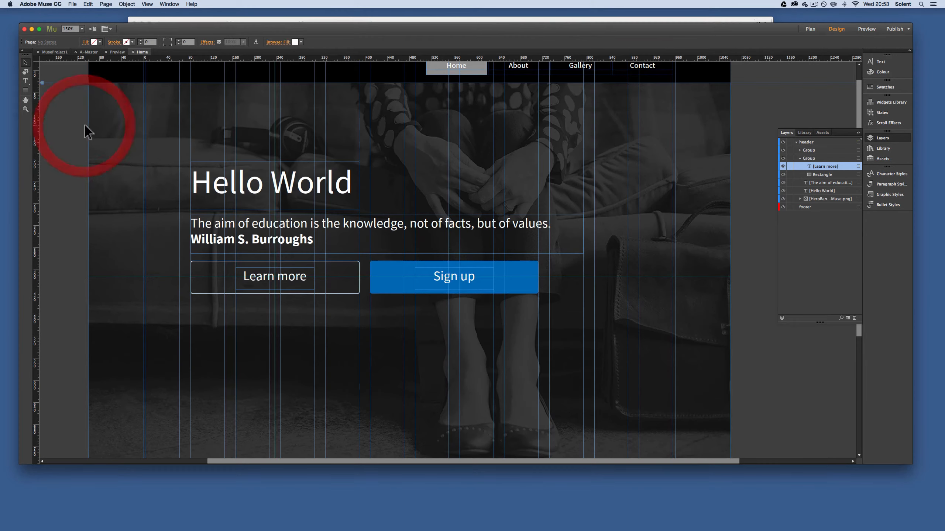
{"action": "left_click", "coordinate": [72, 4]}
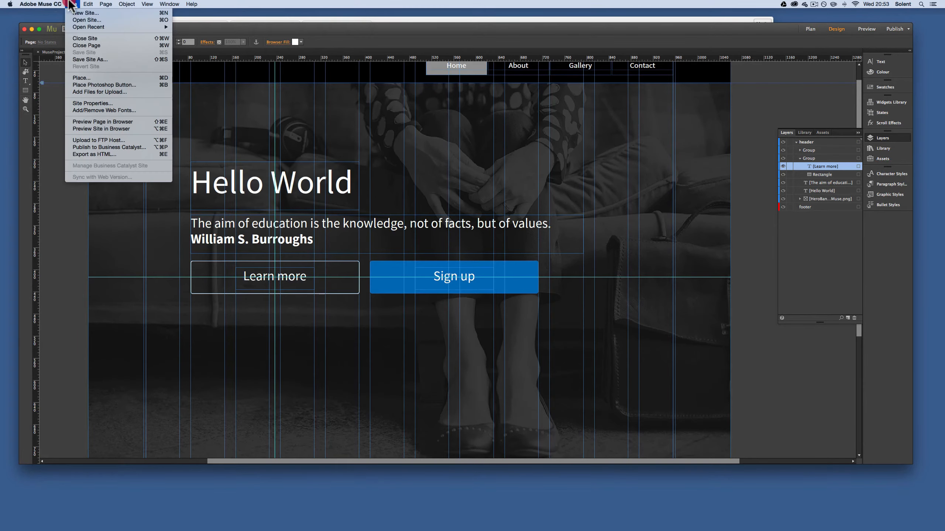
{"action": "left_click", "coordinate": [106, 129]}
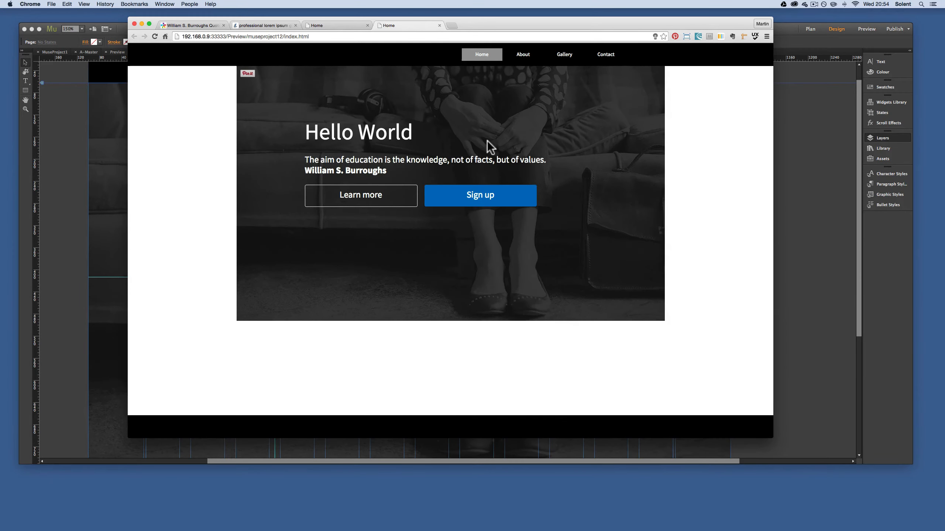
{"action": "left_click", "coordinate": [522, 56]}
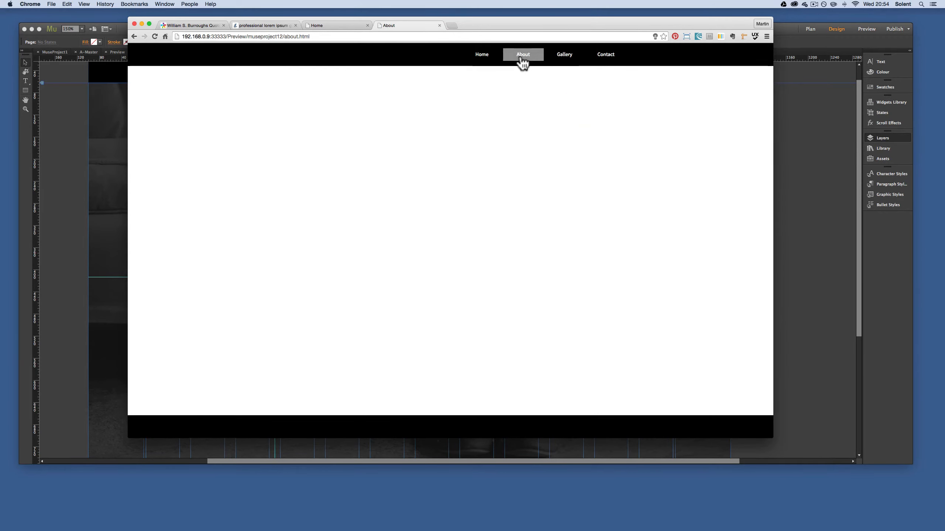
{"action": "left_click", "coordinate": [557, 61]}
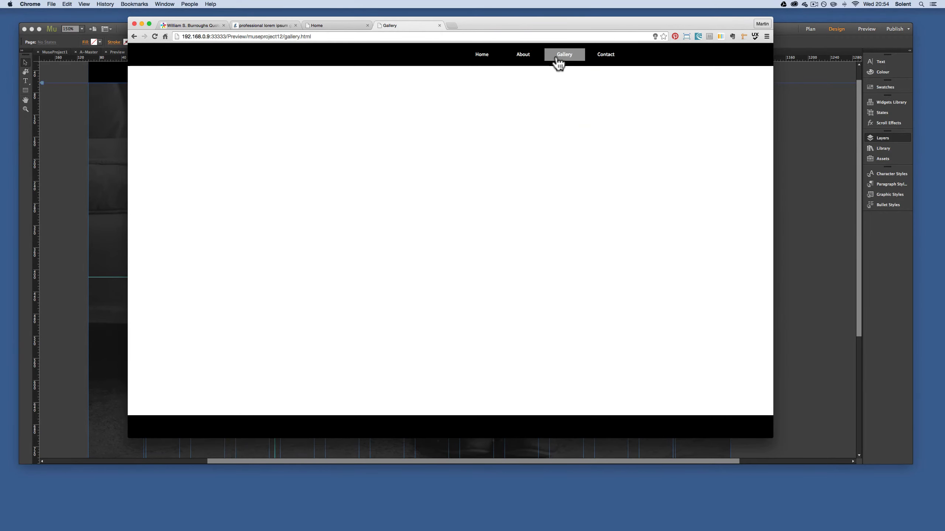
{"action": "left_click", "coordinate": [607, 56]}
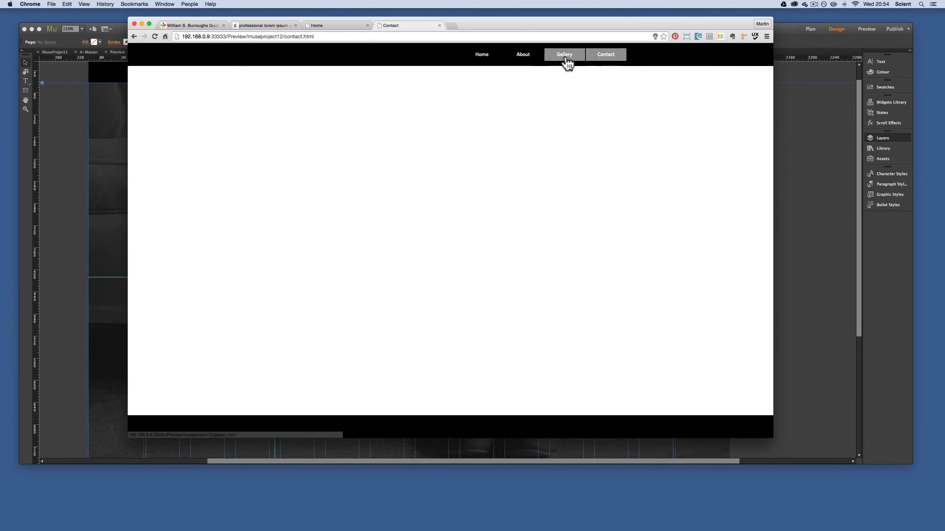
{"action": "left_click", "coordinate": [565, 58]}
{"action": "left_click", "coordinate": [532, 57]}
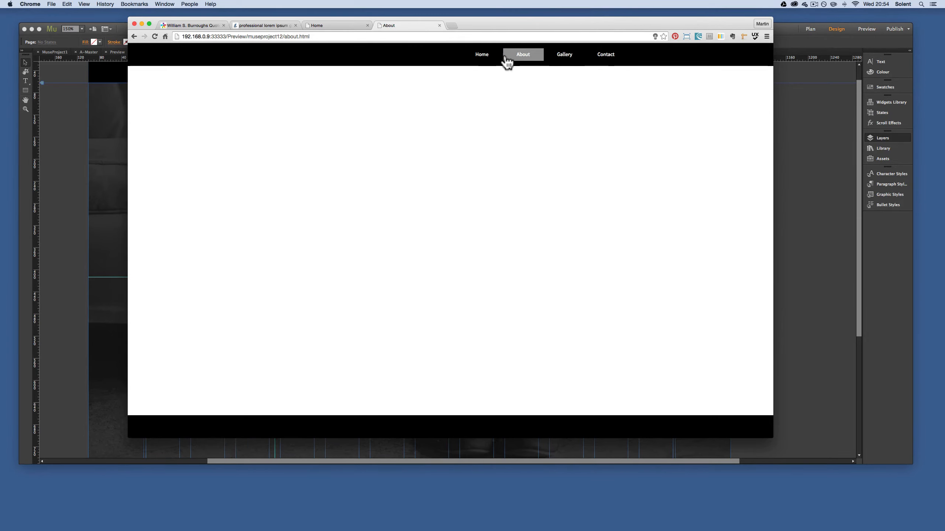
{"action": "left_click", "coordinate": [481, 60]}
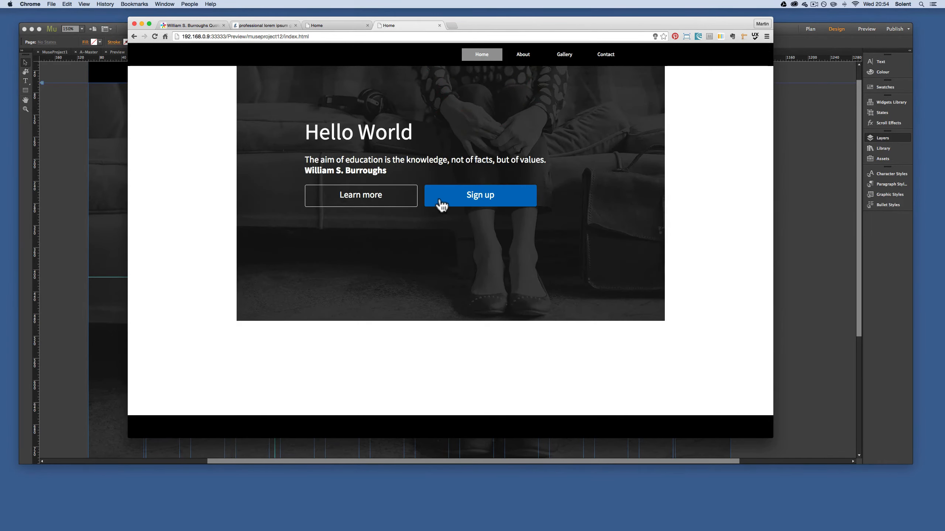
Test the "Sign up" button's link in the previewed site and return to the Home page design in Adobe Muse.
{"action": "left_click", "coordinate": [441, 205]}
{"action": "left_click", "coordinate": [480, 59]}
{"action": "left_click", "coordinate": [142, 24]}
{"action": "left_click", "coordinate": [77, 196]}
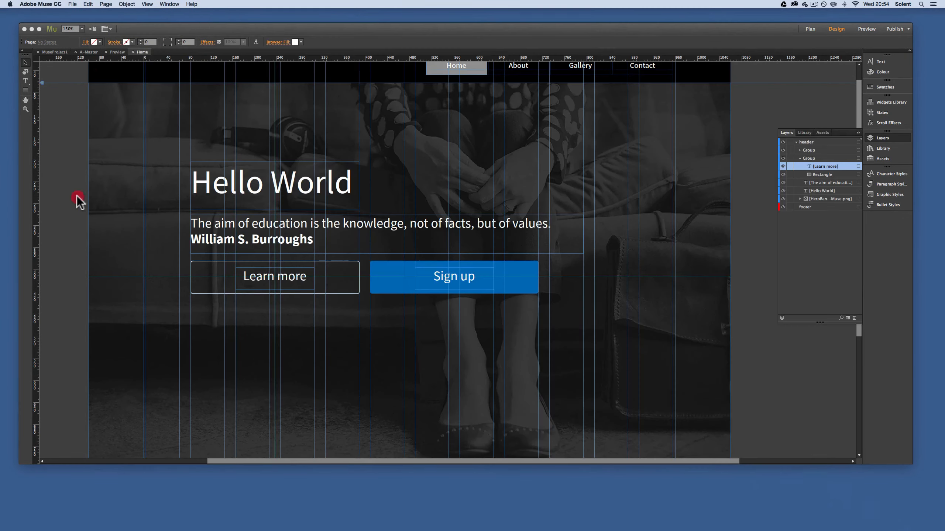
Lengthen the Home page's white area below the banner by lowering the bottom of the page about 390 px.
{"action": "scroll", "coordinate": [390, 243], "scroll_direction": "down", "scroll_amount": 5}
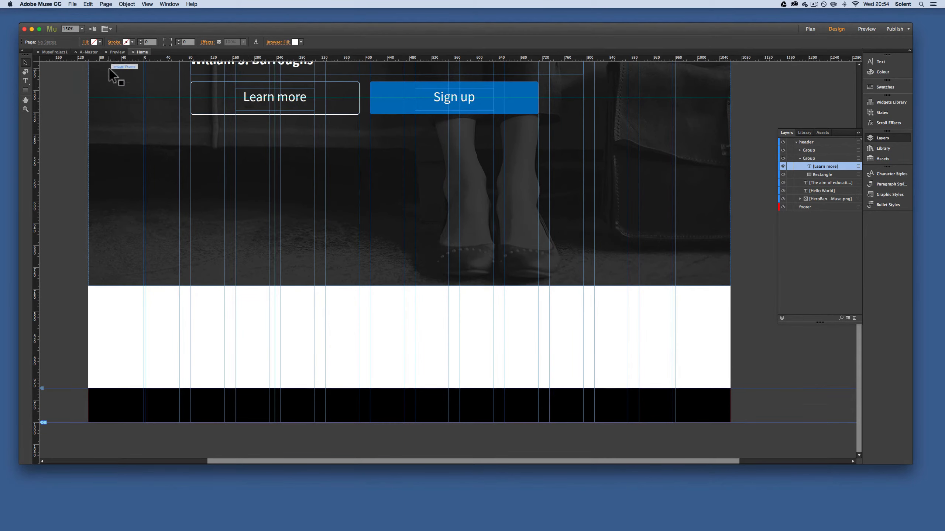
{"action": "left_click", "coordinate": [81, 27]}
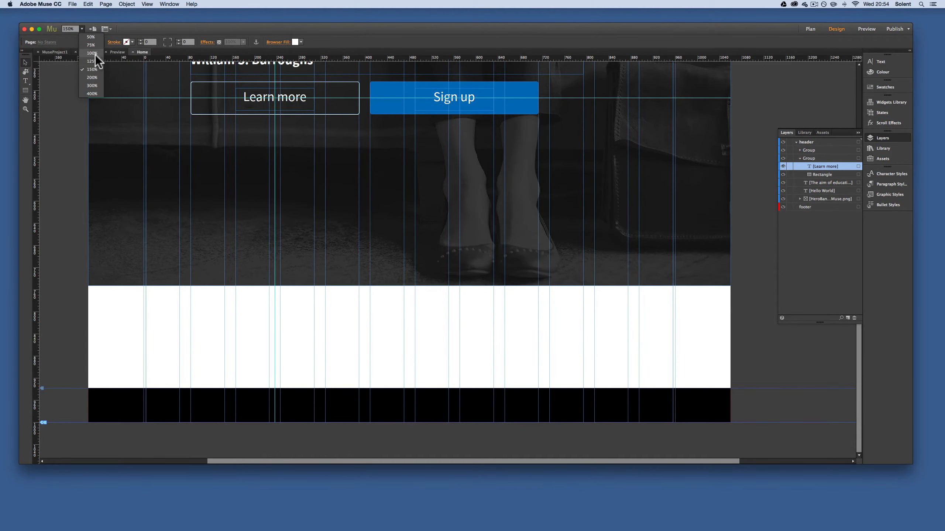
{"action": "left_click", "coordinate": [93, 46]}
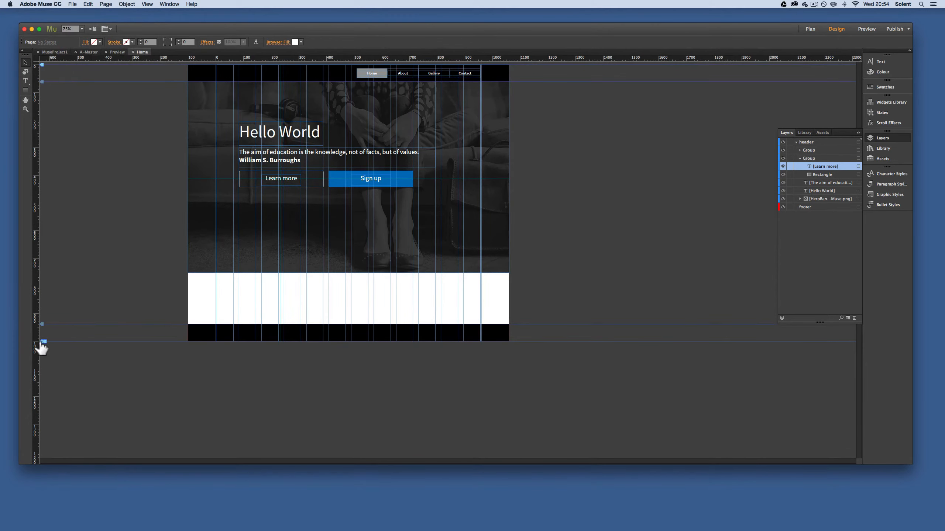
{"action": "left_click_drag", "start_coordinate": [42, 342], "coordinate": [42, 451]}
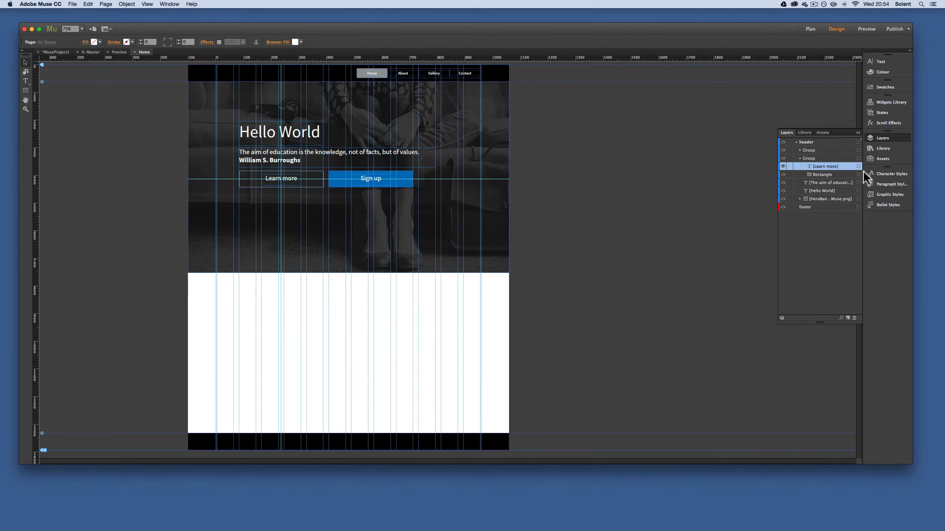
Collapse the header layer and add a new layer between the header and footer layers.
{"action": "left_click", "coordinate": [799, 158]}
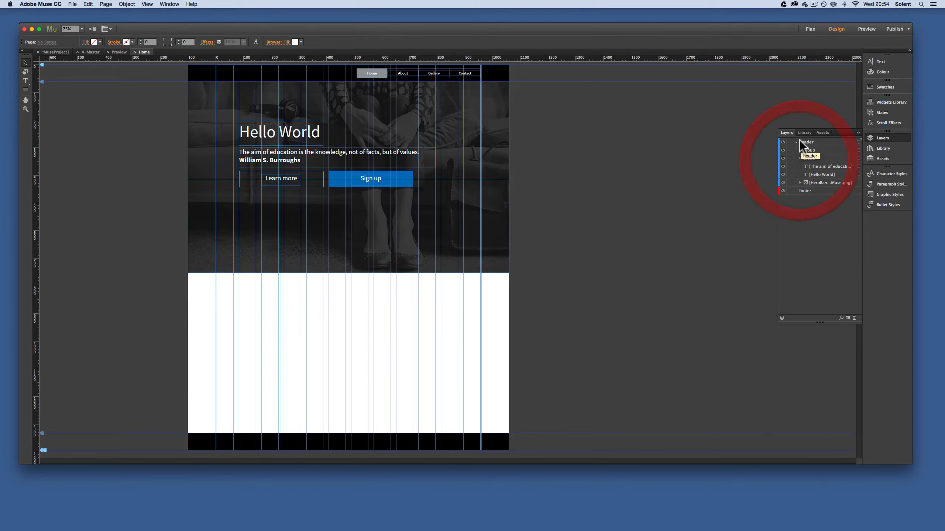
{"action": "left_click", "coordinate": [796, 142]}
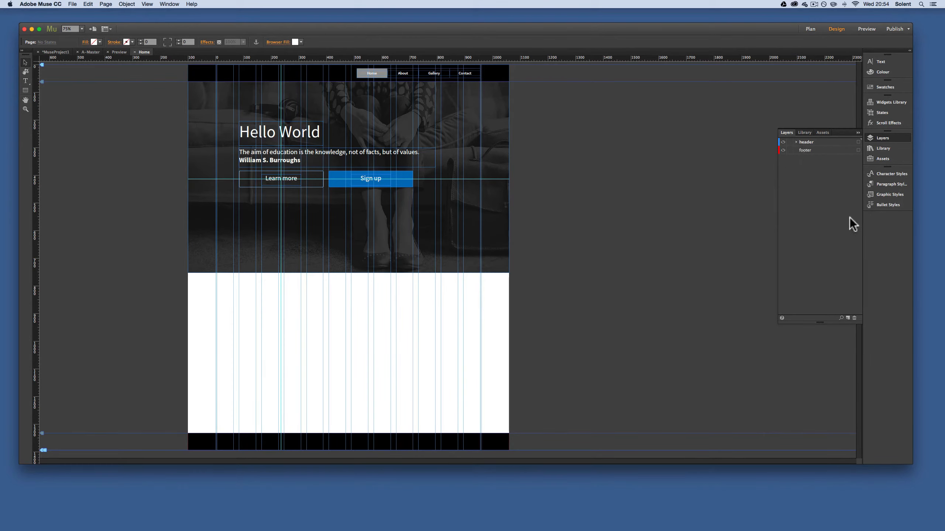
{"action": "left_click", "coordinate": [848, 318]}
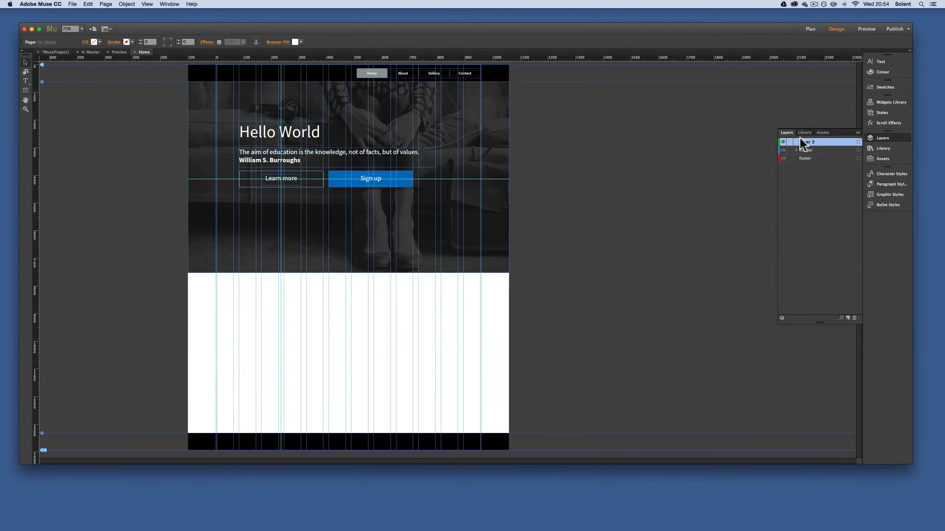
{"action": "left_click_drag", "start_coordinate": [801, 146], "coordinate": [802, 154]}
{"action": "left_click_drag", "start_coordinate": [803, 155], "coordinate": [801, 155]}
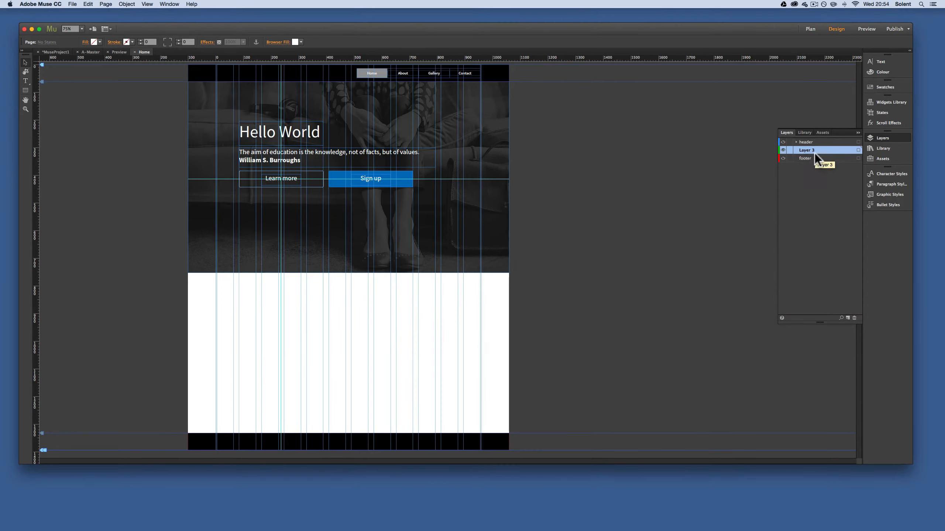
Rename the new layer between header and footer as "body".
{"action": "left_click", "coordinate": [815, 152]}
{"action": "double_click", "coordinate": [813, 150]}
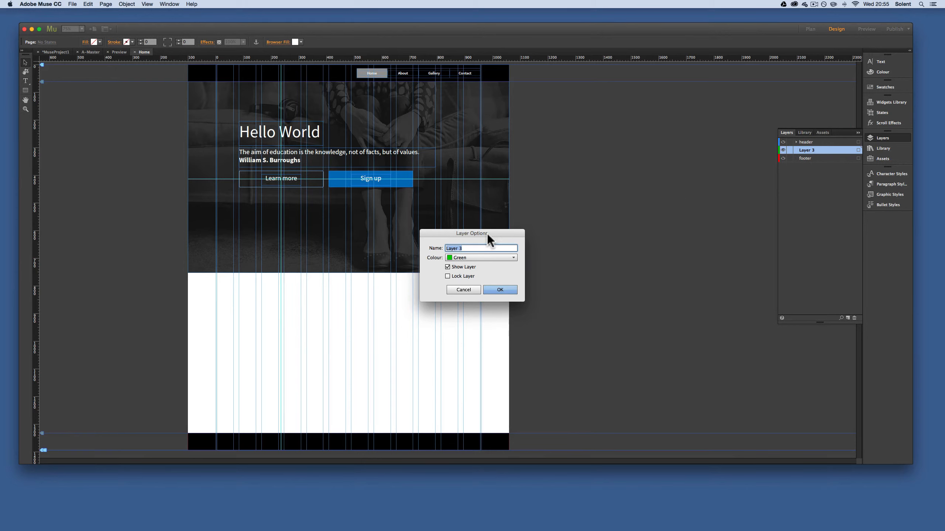
{"action": "type", "text": "body"}
{"action": "left_click", "coordinate": [500, 290]}
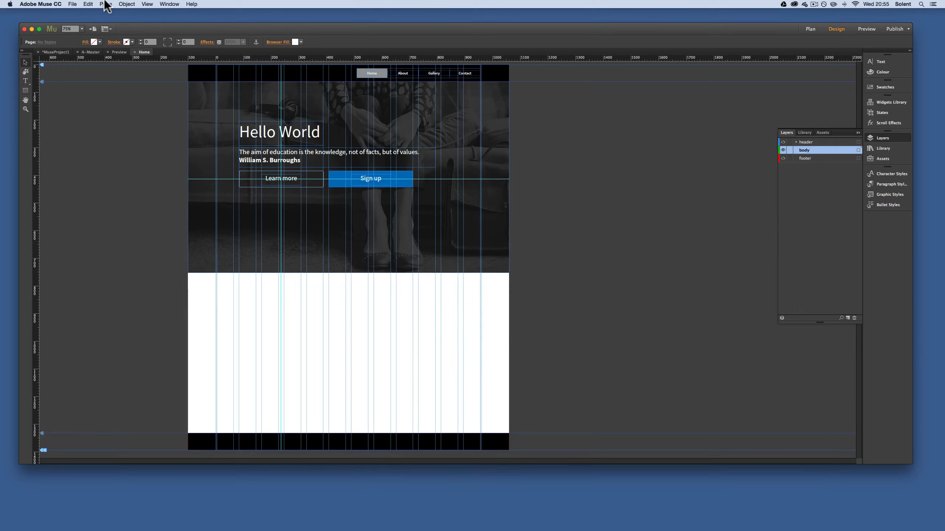
Place ImageBlock_1.jpg from the ImagBlockImagesMuse folder below the banner from X 0, about 551 × 367 px in size.
{"action": "left_click", "coordinate": [73, 4]}
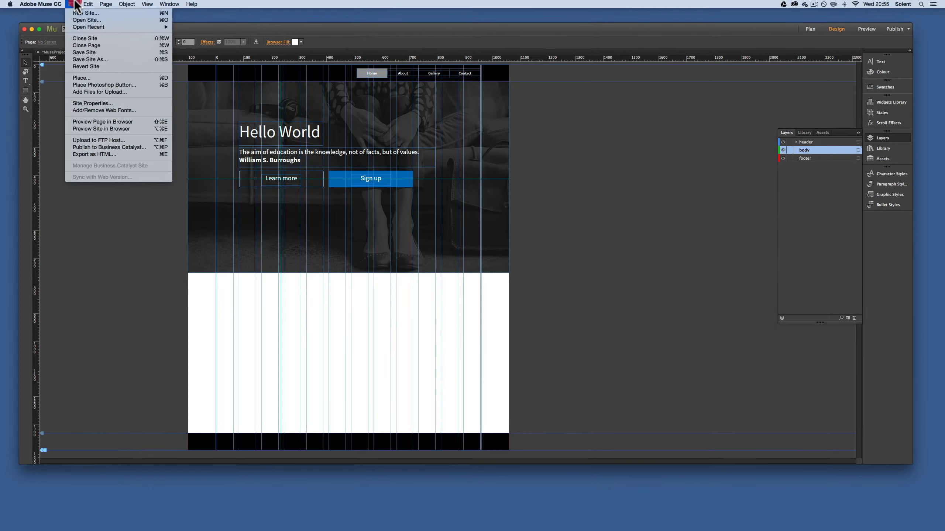
{"action": "left_click", "coordinate": [92, 77]}
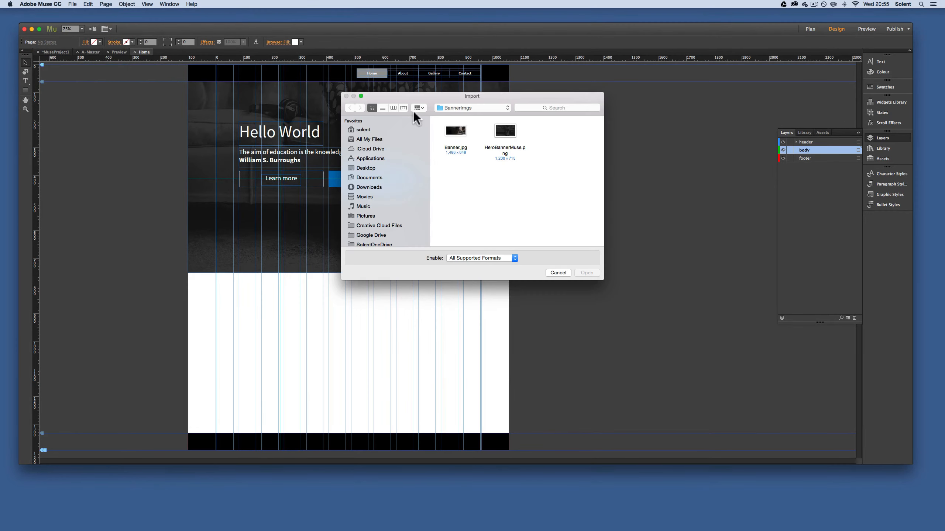
{"action": "left_click", "coordinate": [488, 108]}
{"action": "left_click", "coordinate": [482, 117]}
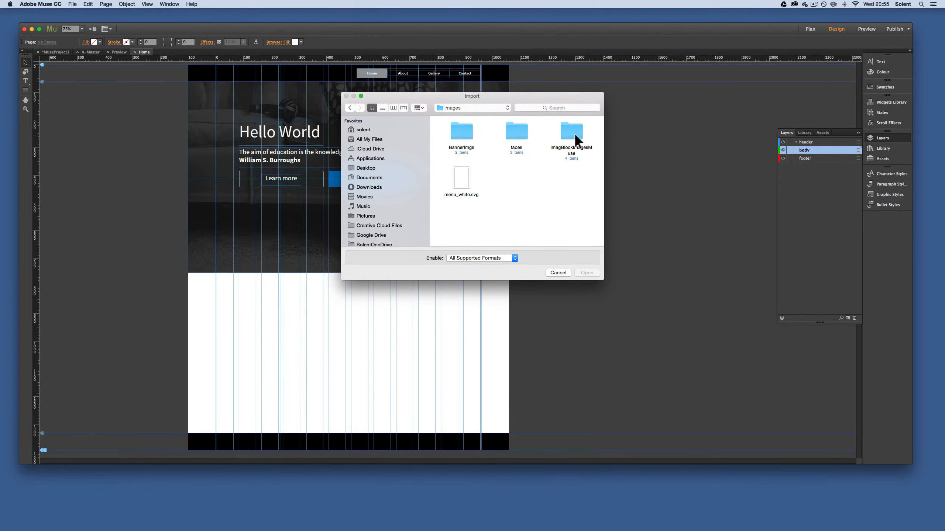
{"action": "double_click", "coordinate": [575, 137]}
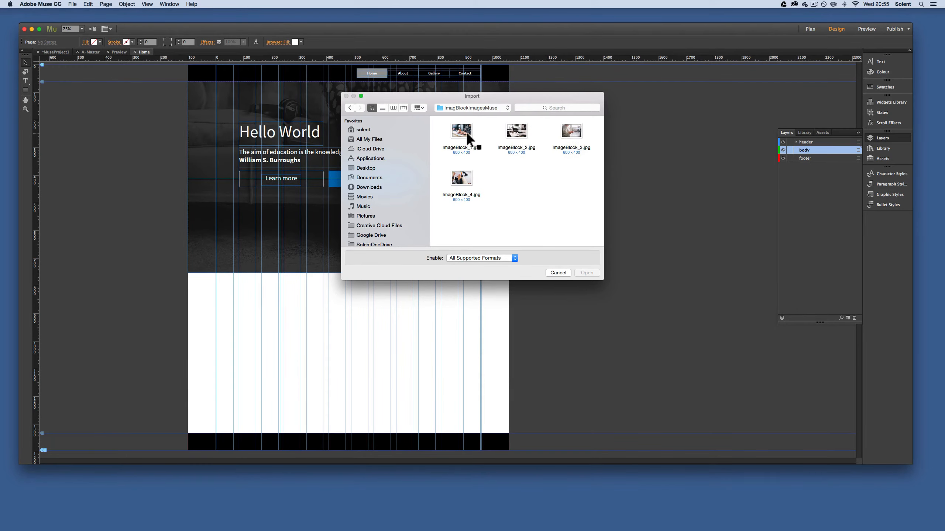
{"action": "left_click", "coordinate": [468, 139]}
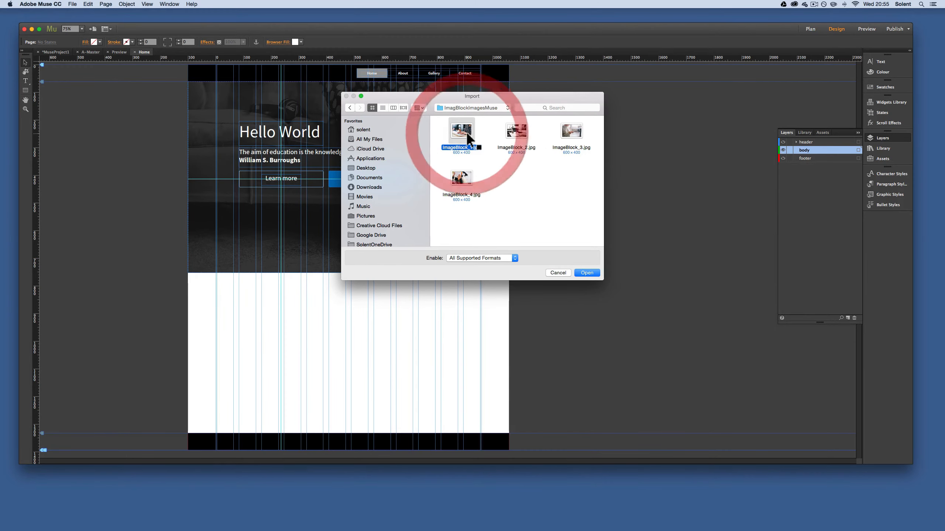
{"action": "left_click", "coordinate": [592, 273]}
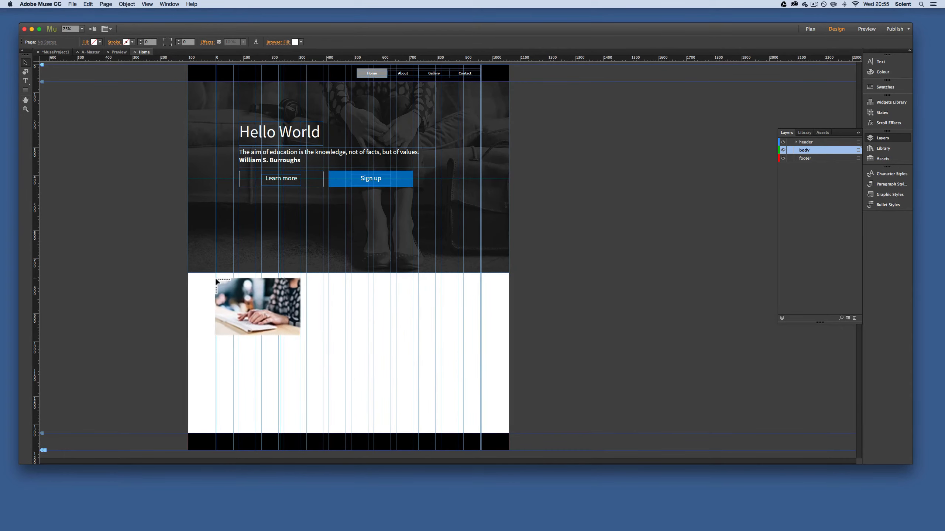
{"action": "left_click_drag", "start_coordinate": [216, 278], "coordinate": [368, 341]}
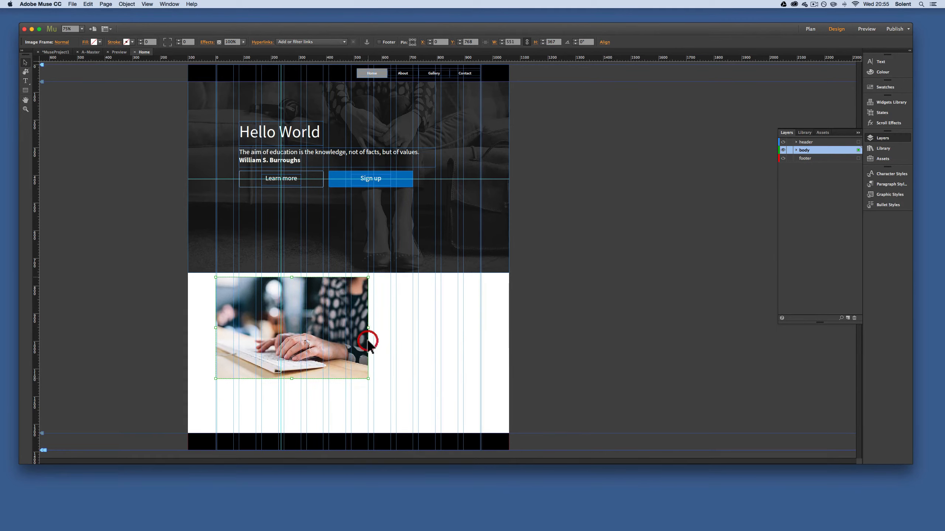
Nudge the placed keyboard image down to Y 785 to leave a gap below the banner.
{"action": "left_click", "coordinate": [348, 338]}
{"action": "key", "text": "Down"}
{"action": "key", "text": "Down"}
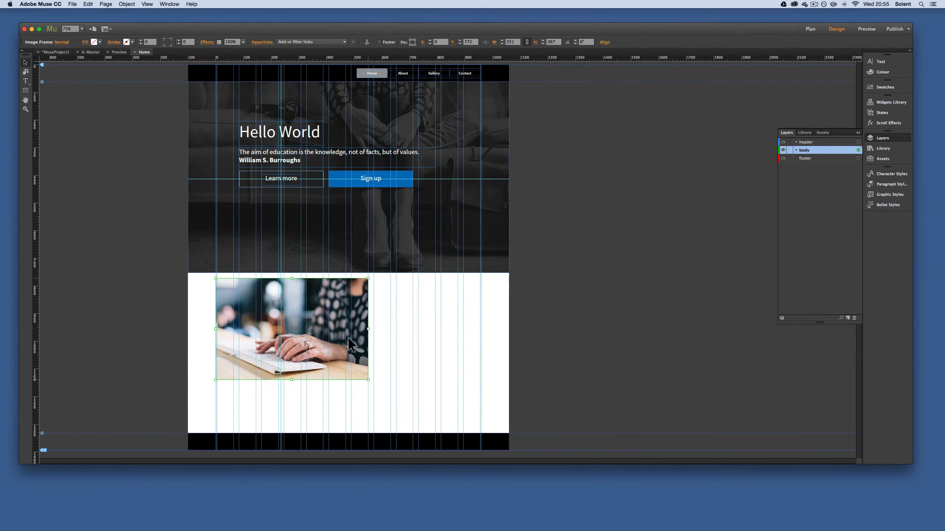
{"action": "key", "text": "Down"}
{"action": "key", "text": "Down"}
{"action": "key", "text": "Down"}
{"action": "key", "text": "Down"}
{"action": "key", "text": "Down"}
{"action": "key", "text": "Down"}
{"action": "key", "text": "Down"}
{"action": "key", "text": "Down"}
{"action": "key", "text": "Down"}
{"action": "key", "text": "Down"}
{"action": "key", "text": "Down"}
{"action": "key", "text": "Down"}
{"action": "key", "text": "Down"}
{"action": "key", "text": "Down"}
{"action": "key", "text": "Down"}
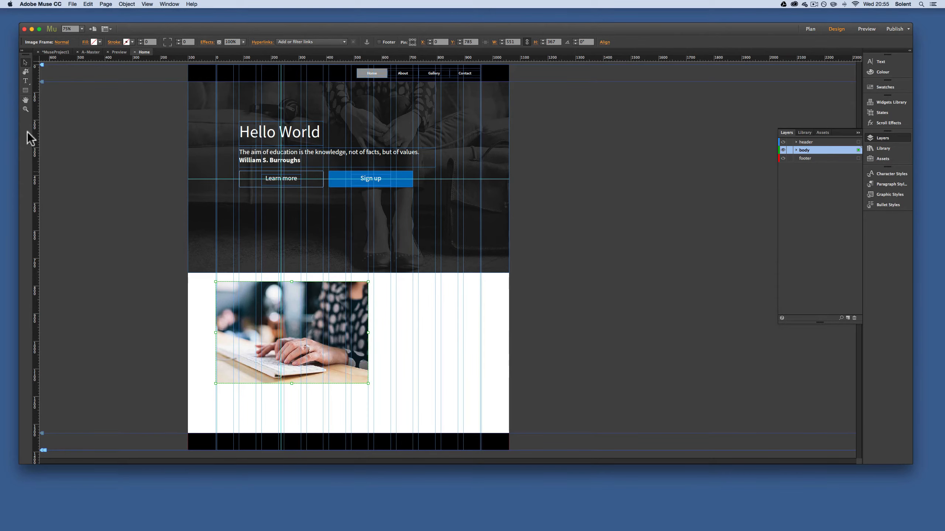
Draw a text frame about 389 × 99 px beside the image, level with its upper edge, and enter "Header".
{"action": "left_click", "coordinate": [28, 109]}
{"action": "left_click_drag", "start_coordinate": [185, 262], "coordinate": [547, 416]}
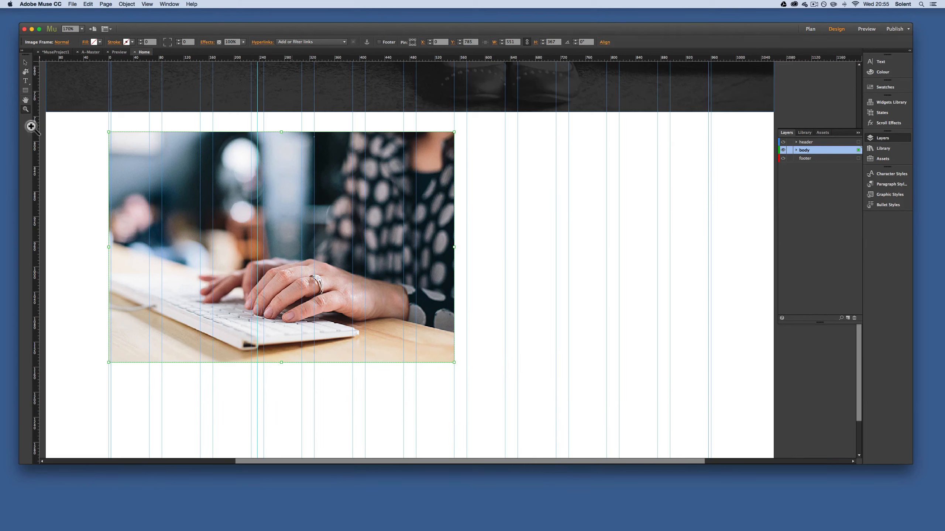
{"action": "left_click", "coordinate": [25, 63]}
{"action": "left_click", "coordinate": [25, 81]}
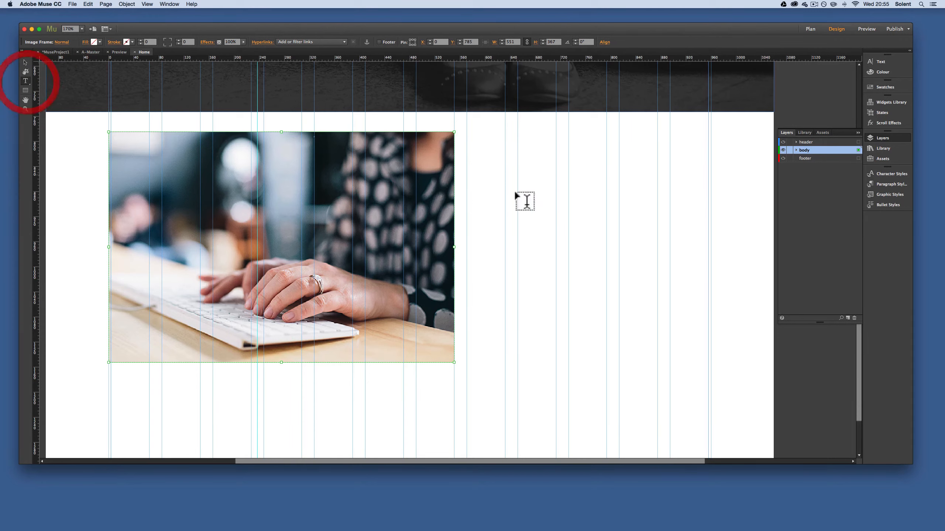
{"action": "left_click_drag", "start_coordinate": [466, 131], "coordinate": [712, 197]}
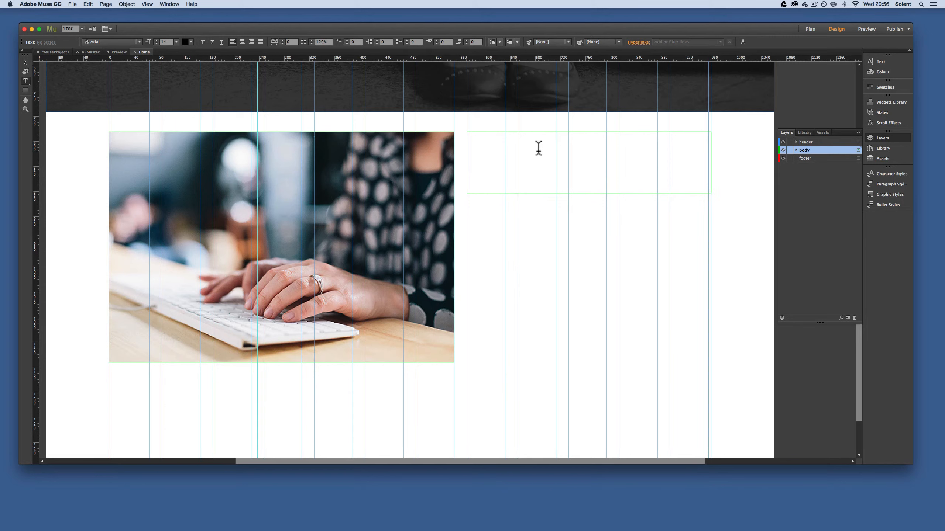
{"action": "type", "text": "Header"}
Set the "Header" text to size 30 and shorten its frame to about 48 px high.
{"action": "left_click_drag", "start_coordinate": [502, 140], "coordinate": [443, 132]}
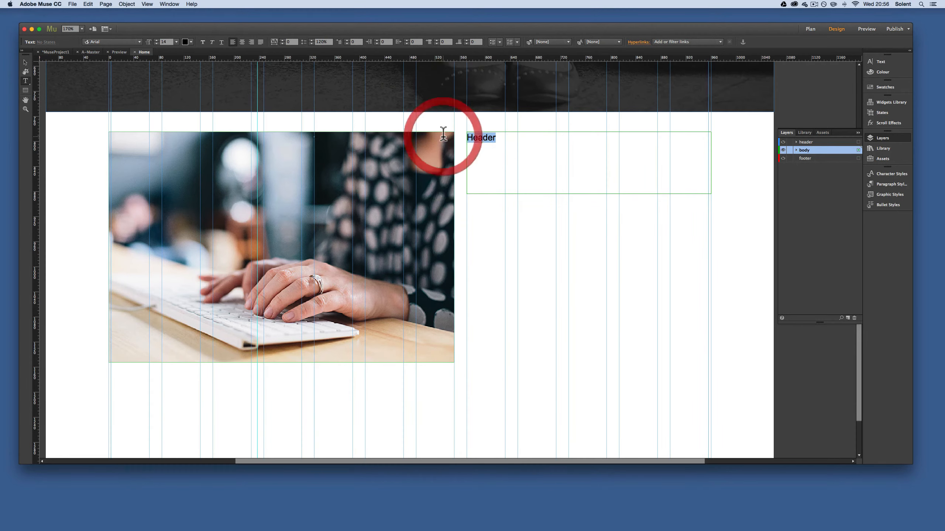
{"action": "left_click", "coordinate": [177, 42]}
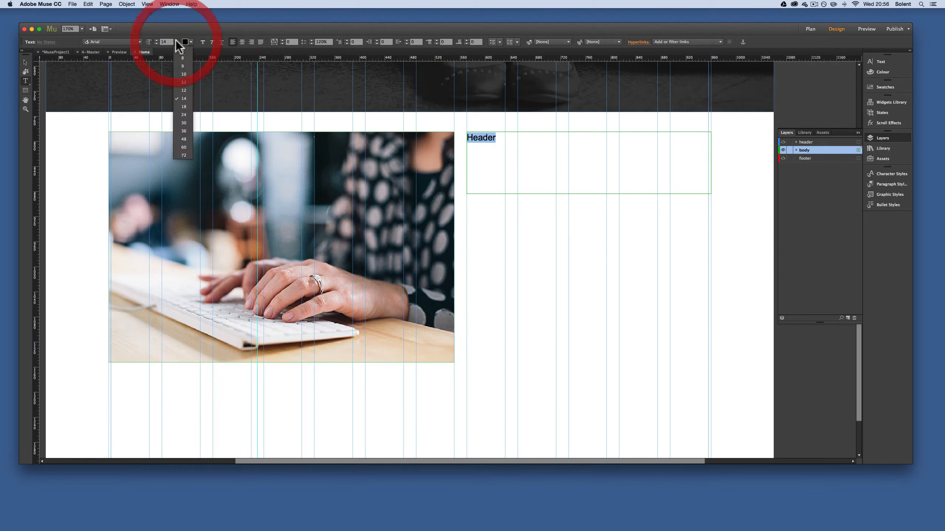
{"action": "left_click", "coordinate": [185, 119]}
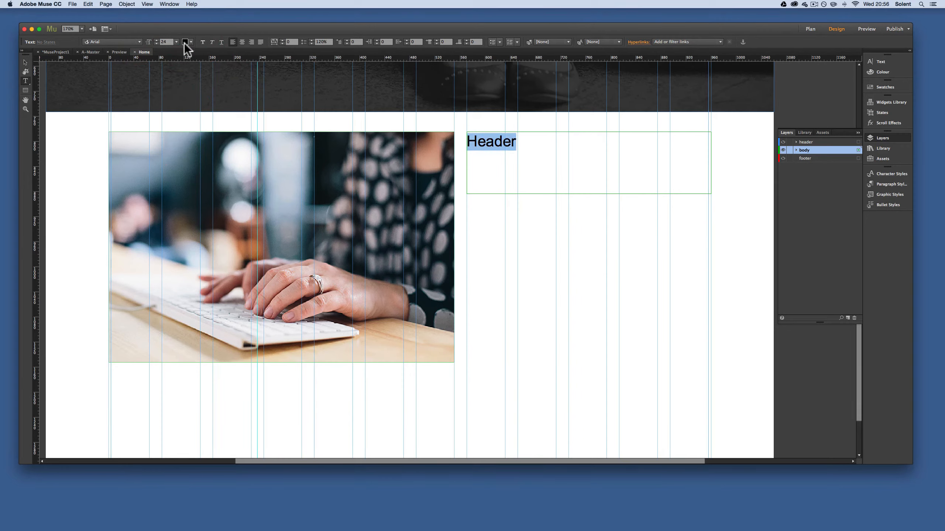
{"action": "left_click", "coordinate": [177, 42]}
{"action": "left_click", "coordinate": [187, 120]}
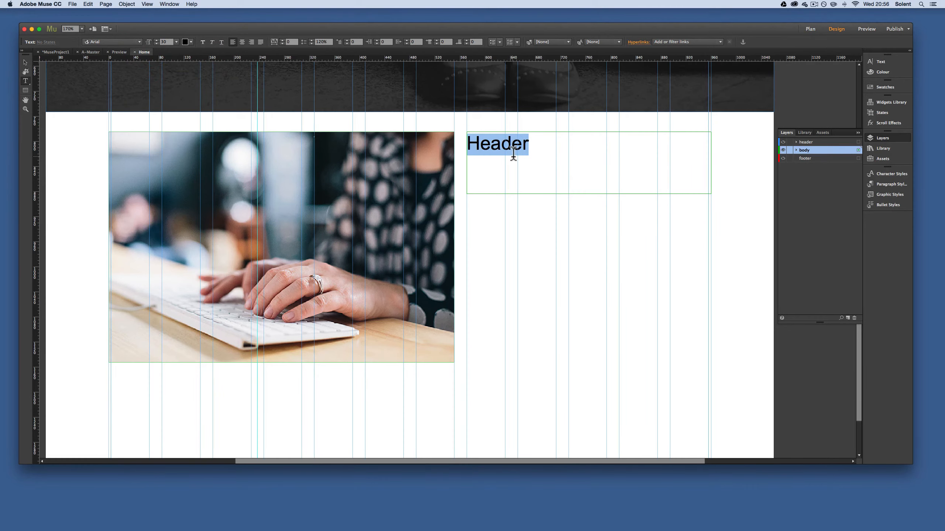
{"action": "left_click", "coordinate": [26, 62]}
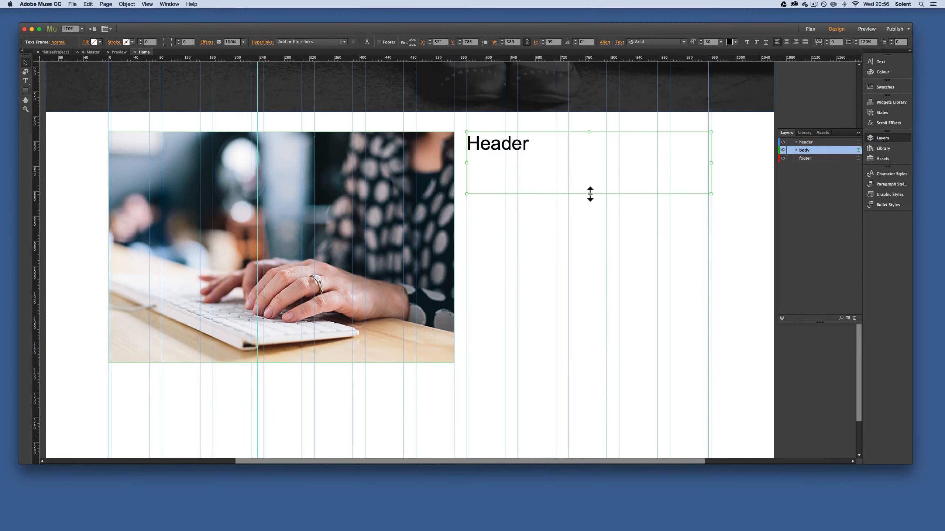
{"action": "left_click_drag", "start_coordinate": [589, 192], "coordinate": [589, 162]}
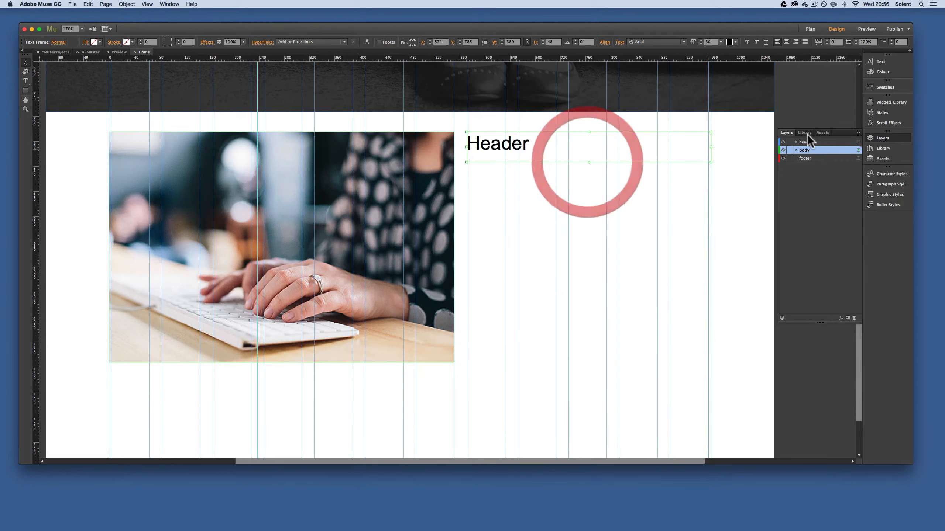
Assign the <h3> Subhead paragraph tag to the "Header" text frame.
{"action": "left_click", "coordinate": [877, 61]}
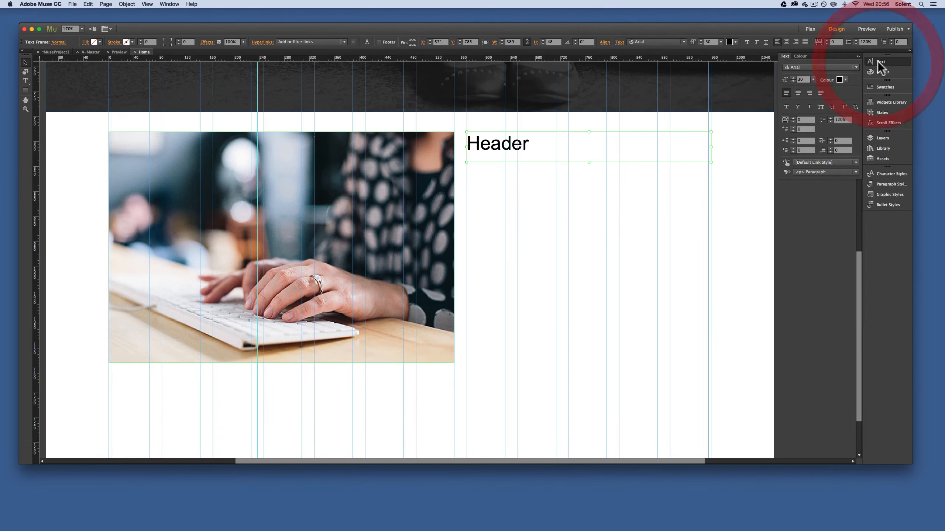
{"action": "left_click", "coordinate": [806, 173]}
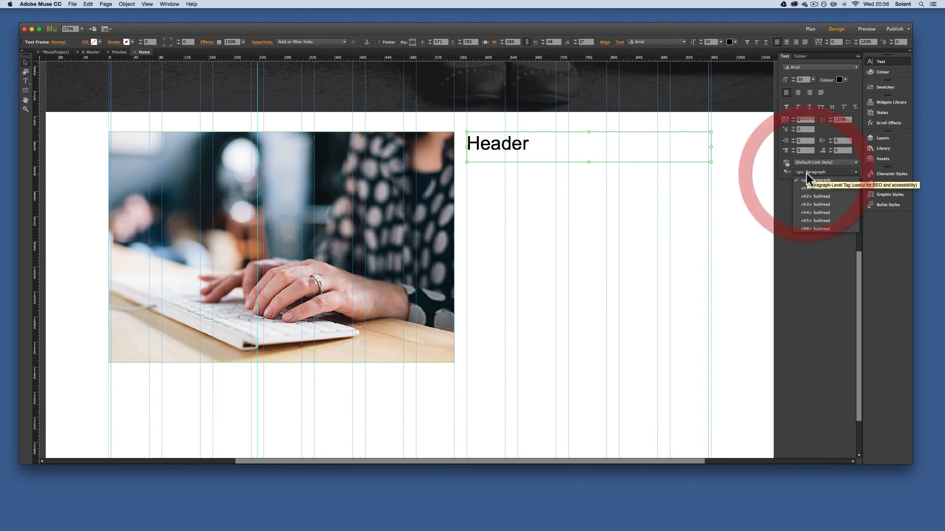
{"action": "left_click", "coordinate": [834, 205]}
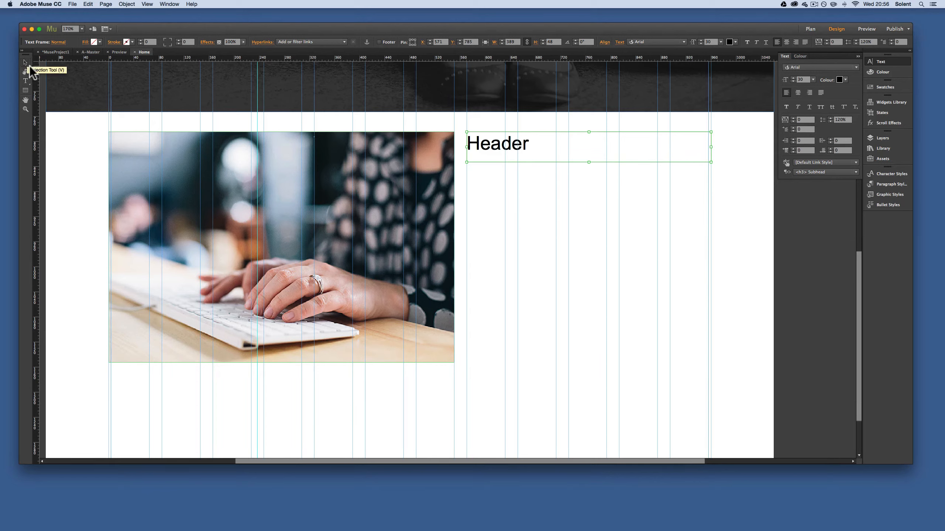
Draw a text frame under "Header" down to the image's lower edge and paste the two lorem ipsum paragraphs into it.
{"action": "left_click", "coordinate": [25, 81]}
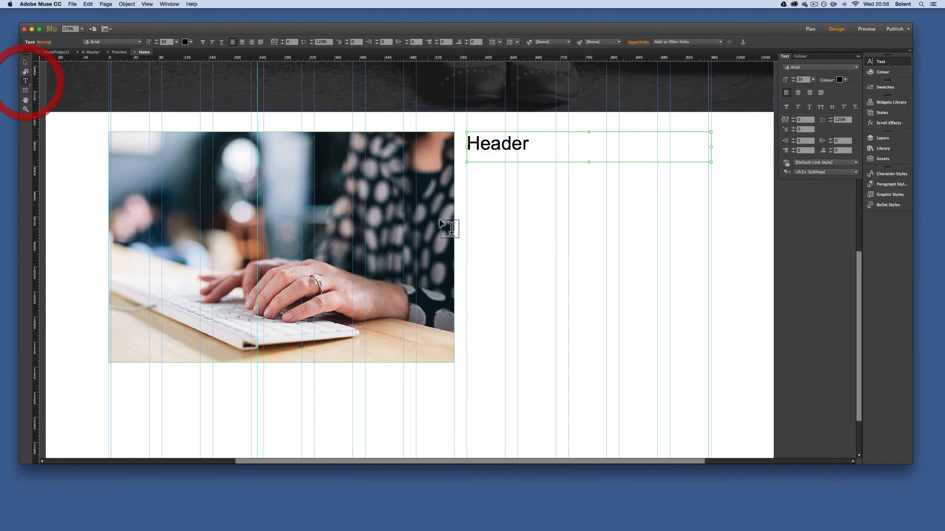
{"action": "left_click_drag", "start_coordinate": [467, 167], "coordinate": [712, 364]}
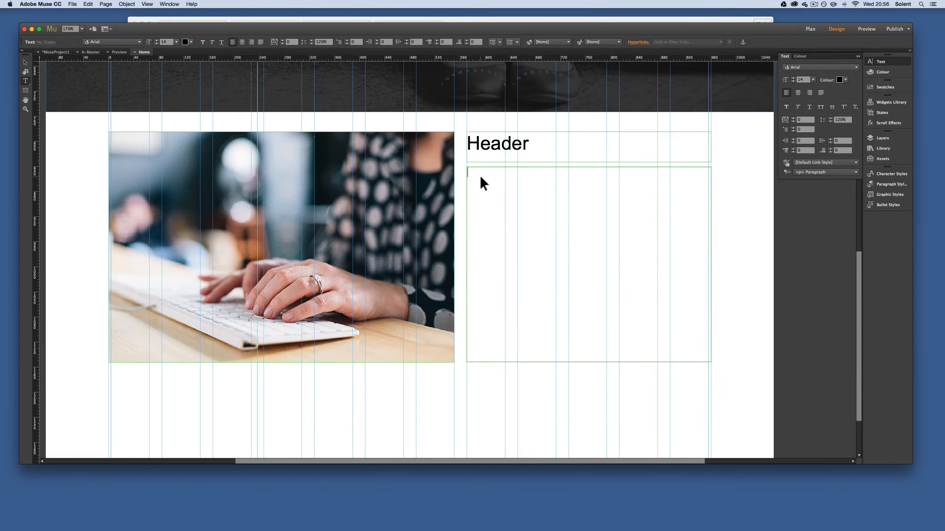
{"action": "key", "text": "super+v"}
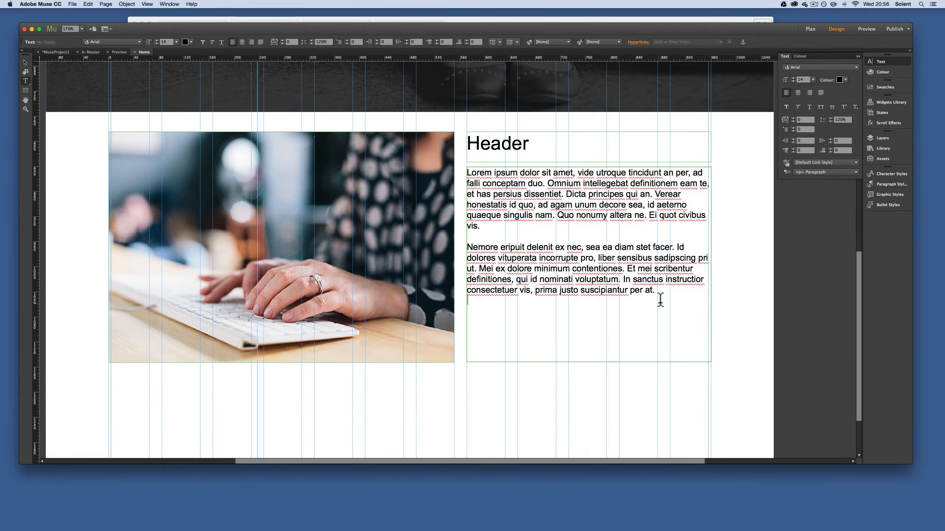
Set the lorem ipsum paragraphs to 139% leading and the Source Sans Pro Regular web font.
{"action": "left_click_drag", "start_coordinate": [661, 299], "coordinate": [465, 171]}
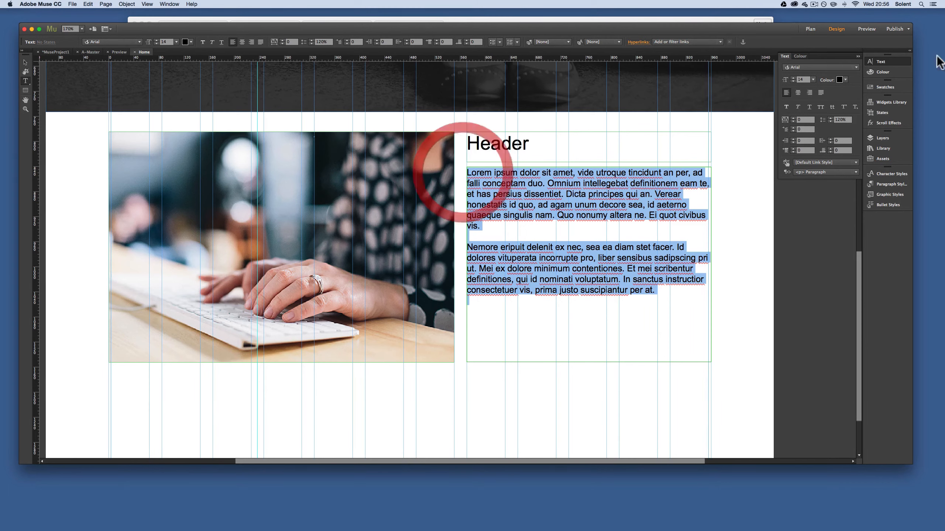
{"action": "left_click", "coordinate": [829, 118]}
{"action": "left_click", "coordinate": [829, 118]}
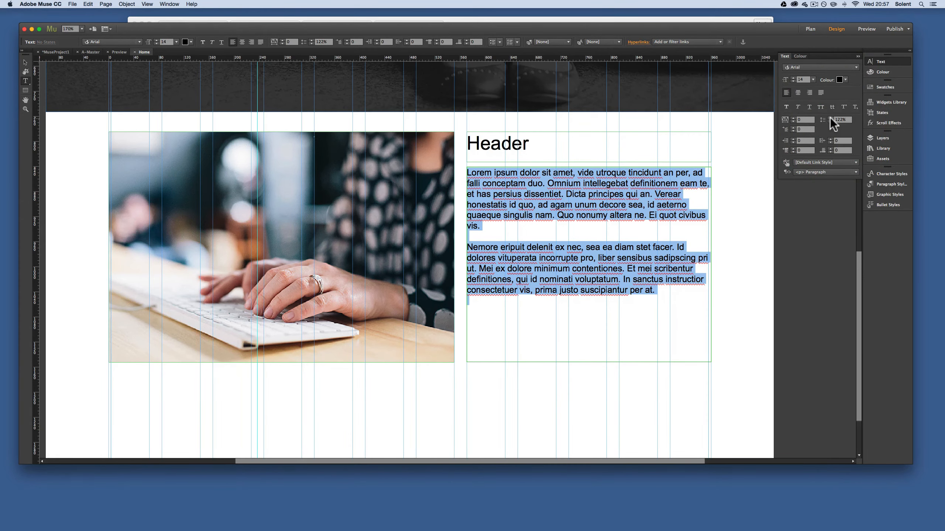
{"action": "left_click", "coordinate": [830, 118]}
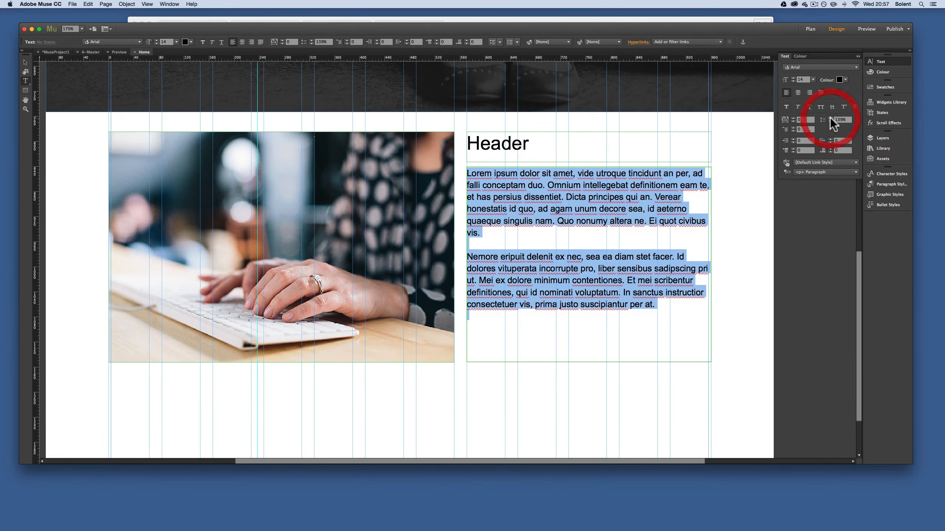
{"action": "left_click", "coordinate": [814, 65]}
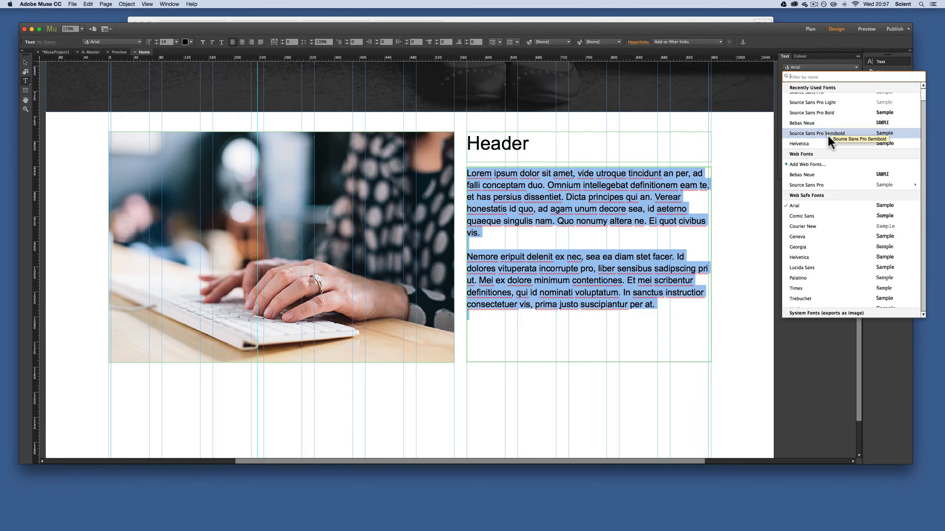
{"action": "mouse_move", "coordinate": [824, 185]}
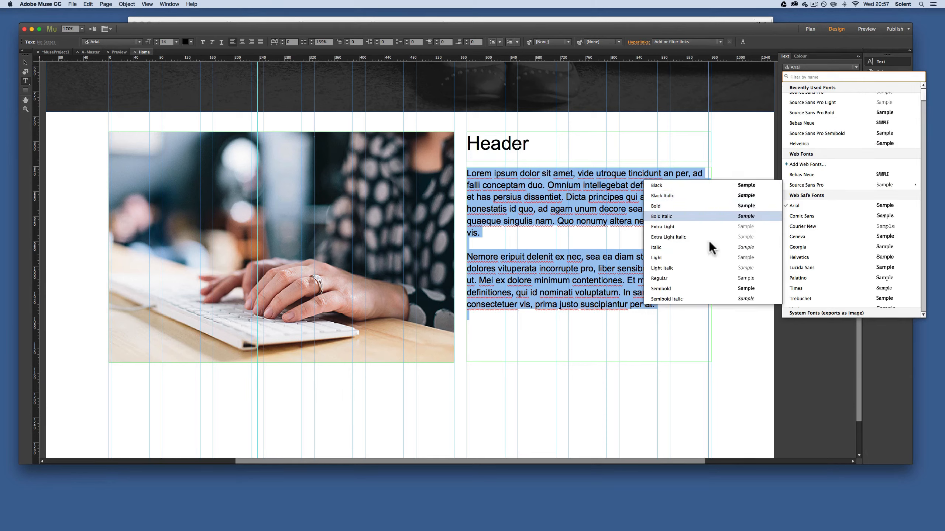
{"action": "left_click", "coordinate": [688, 274]}
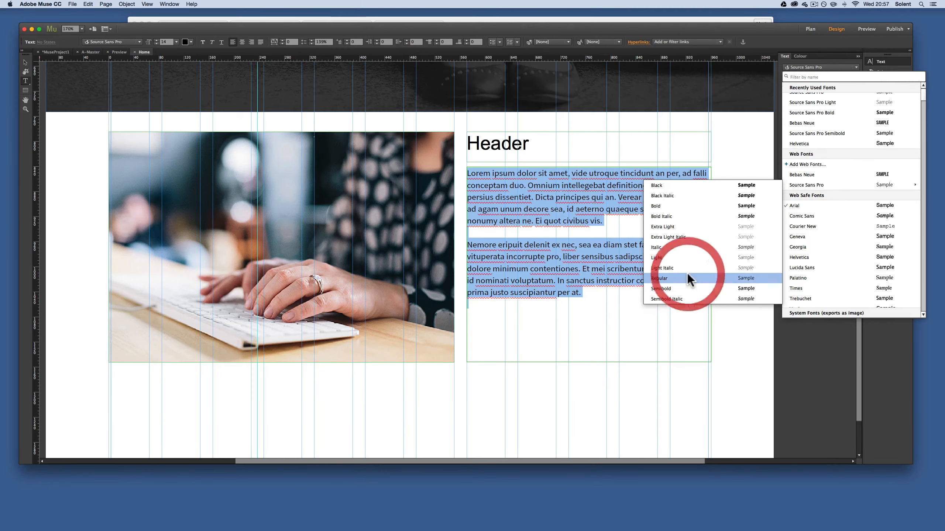
{"action": "left_click", "coordinate": [602, 262]}
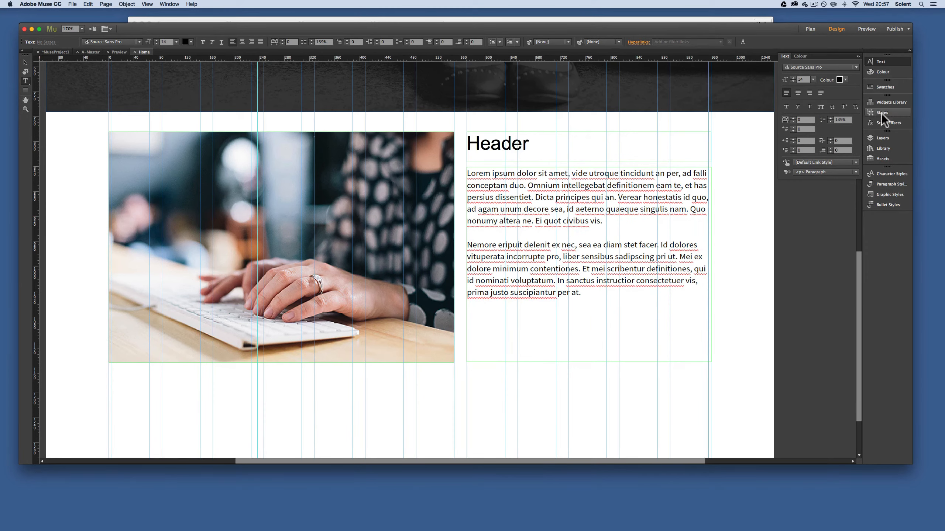
Check which items the body layer contains, then collapse it and view the area down to the footer.
{"action": "left_click", "coordinate": [883, 138]}
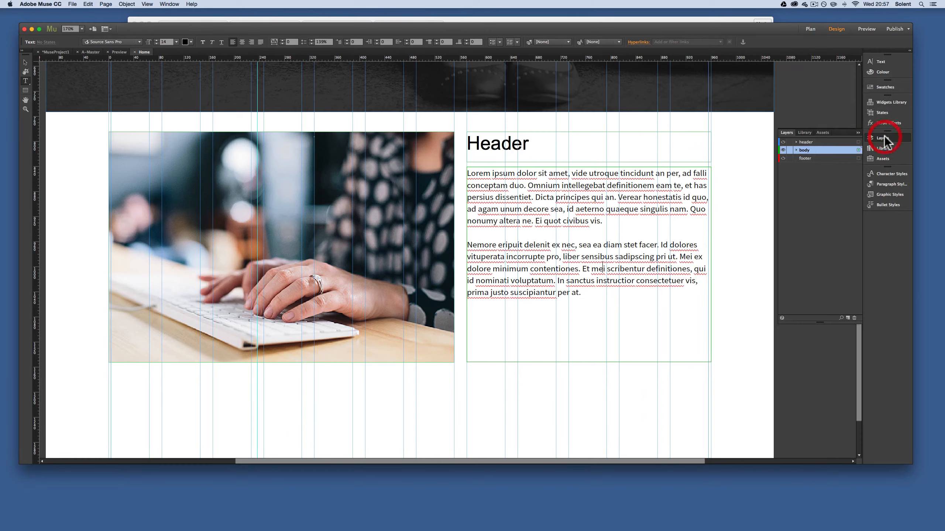
{"action": "left_click", "coordinate": [795, 150]}
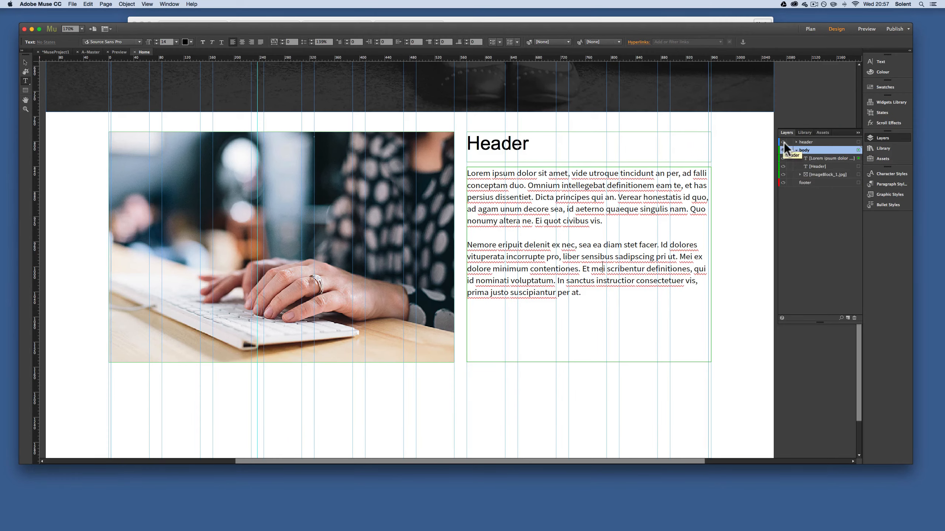
{"action": "left_click", "coordinate": [796, 150]}
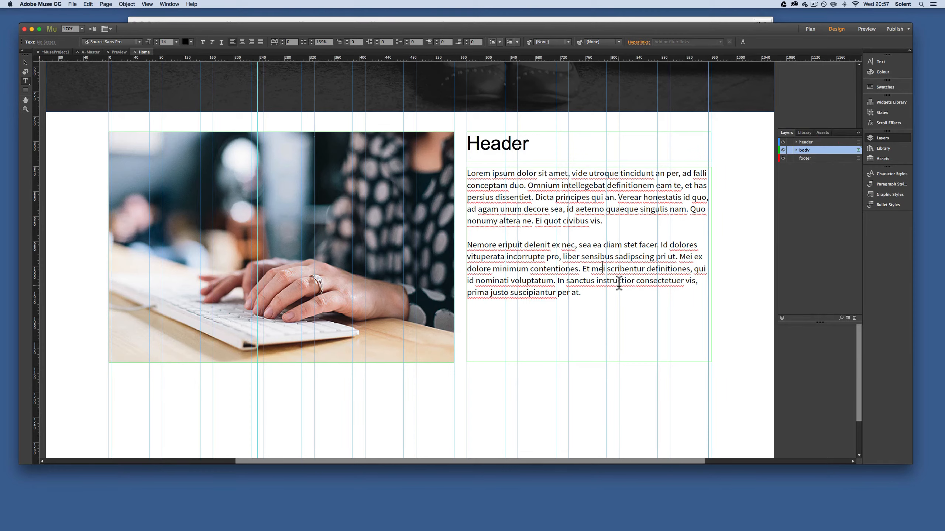
{"action": "scroll", "coordinate": [202, 277], "scroll_direction": "down", "scroll_amount": 3}
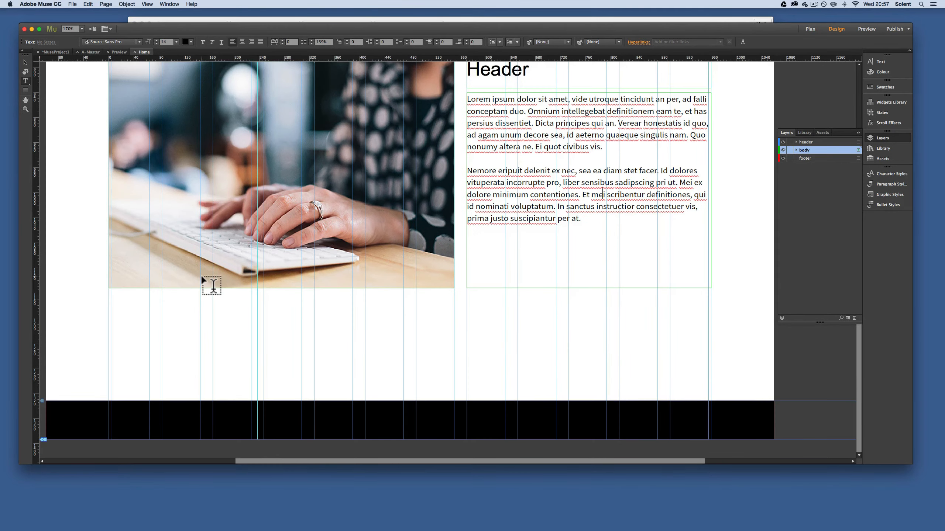
Save the site and preview the Home page in the browser.
{"action": "scroll", "coordinate": [202, 279], "scroll_direction": "up", "scroll_amount": 5}
{"action": "scroll", "coordinate": [201, 279], "scroll_direction": "down", "scroll_amount": 4}
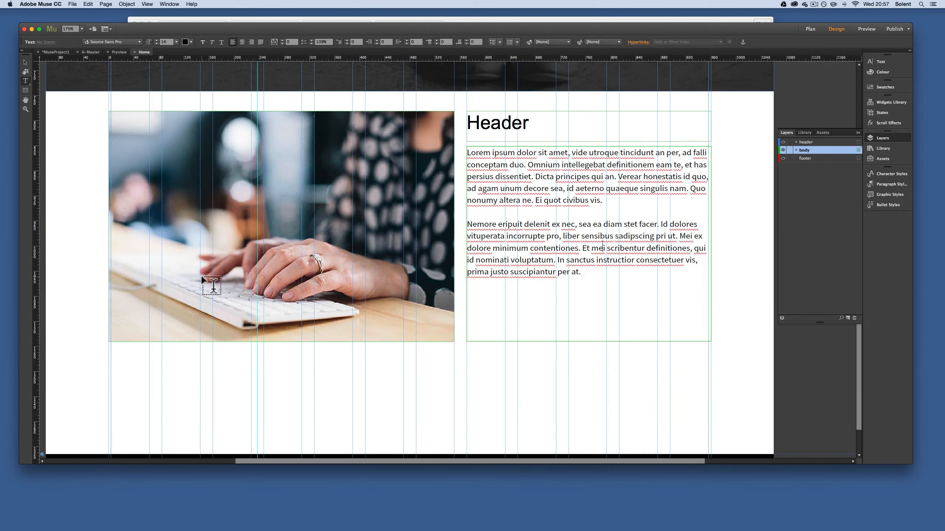
{"action": "scroll", "coordinate": [202, 279], "scroll_direction": "down", "scroll_amount": 2}
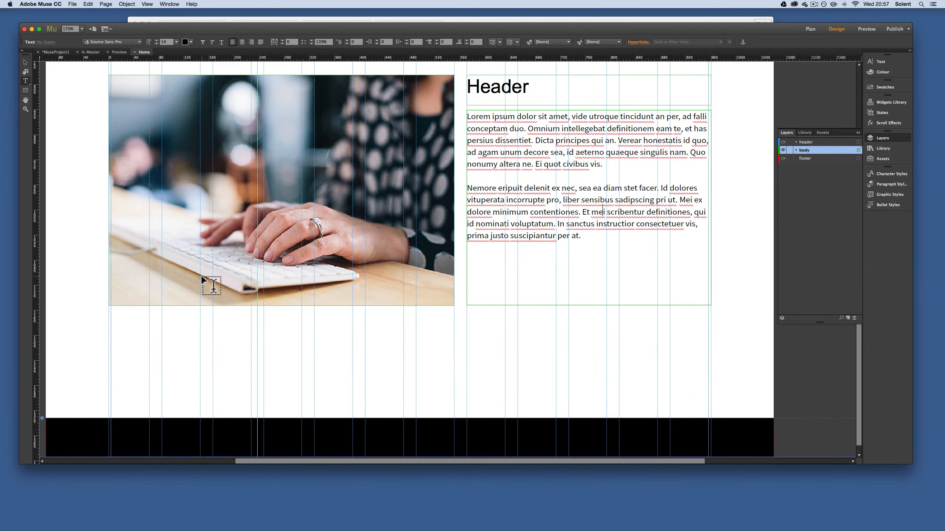
{"action": "key", "text": "super+s"}
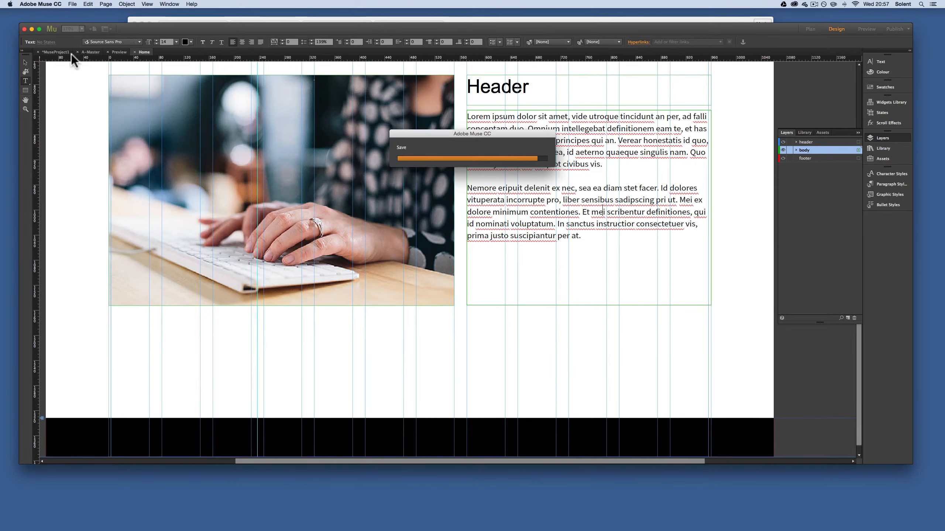
{"action": "left_click", "coordinate": [74, 5]}
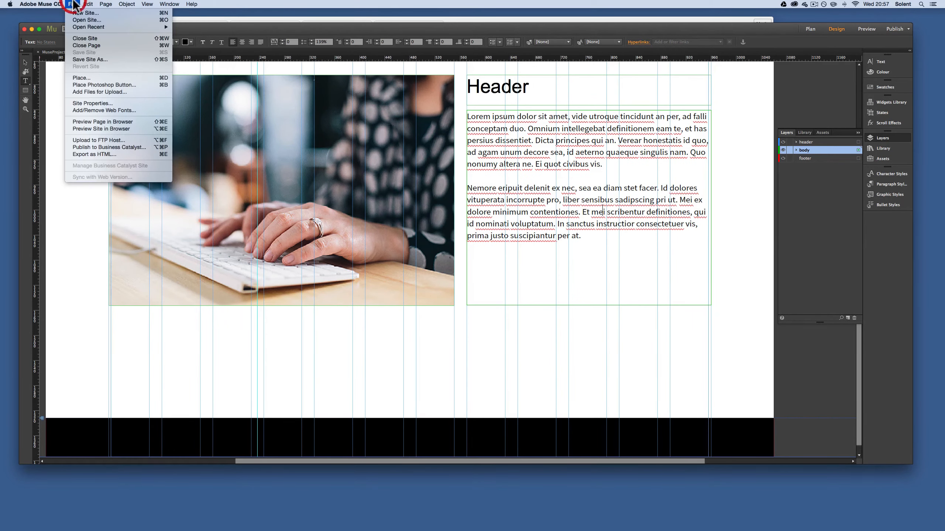
{"action": "left_click", "coordinate": [108, 123]}
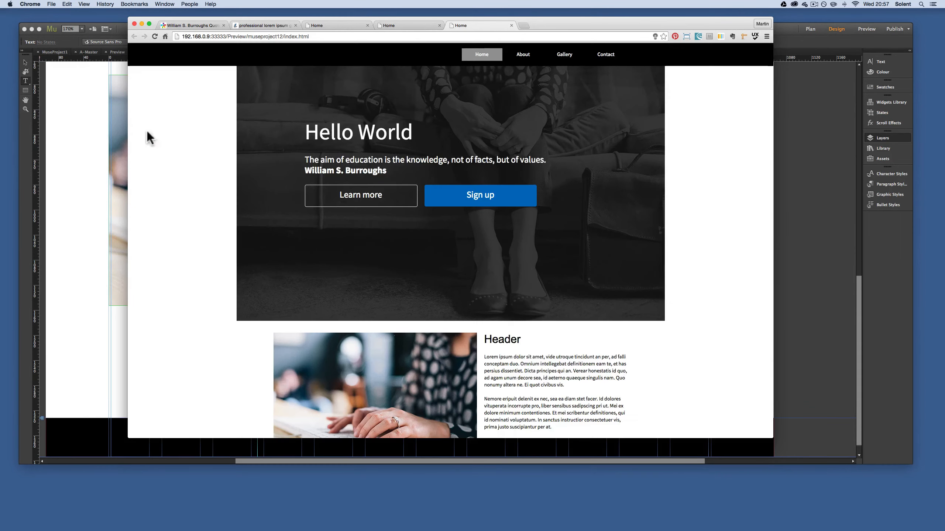
Examine the previewed Home page from the hero banner to the body block, including in a wider browser window.
{"action": "scroll", "coordinate": [531, 224], "scroll_direction": "down", "scroll_amount": 3}
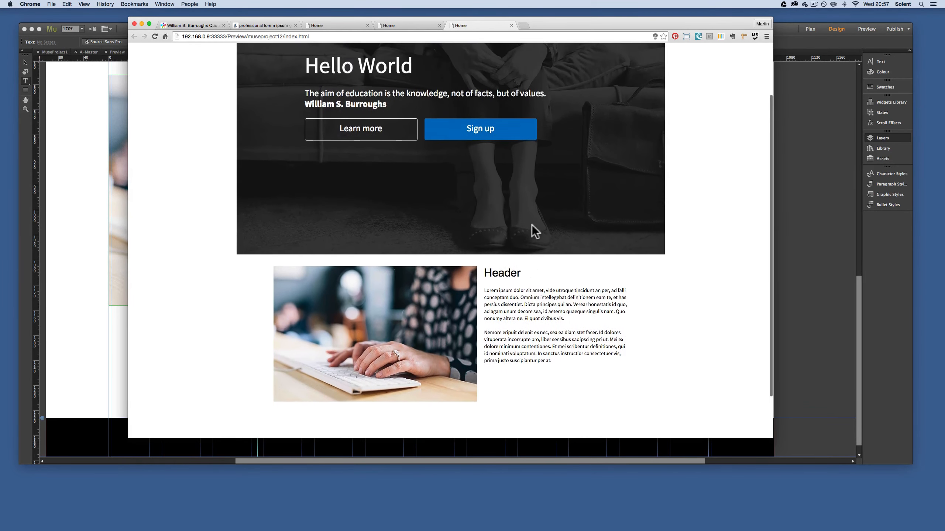
{"action": "scroll", "coordinate": [531, 224], "scroll_direction": "down", "scroll_amount": 2}
{"action": "scroll", "coordinate": [532, 224], "scroll_direction": "up", "scroll_amount": 5}
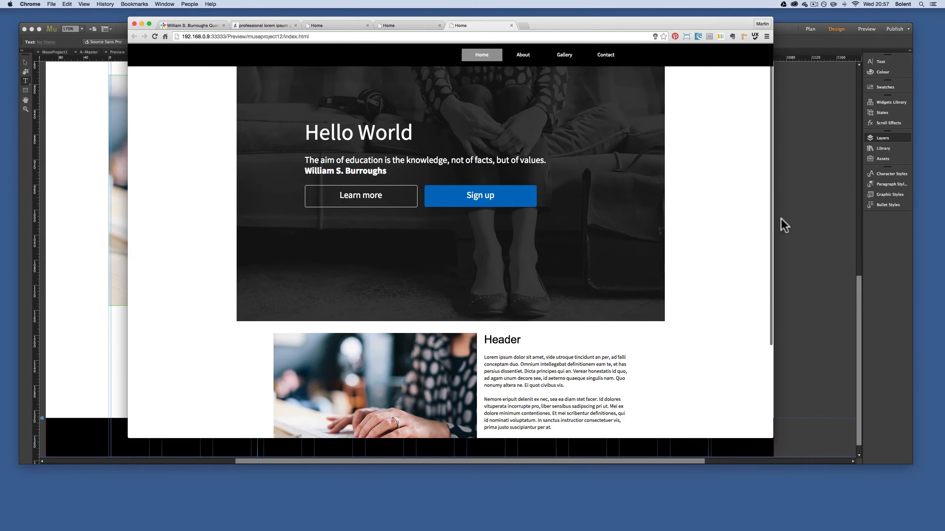
{"action": "left_click_drag", "start_coordinate": [775, 220], "coordinate": [813, 228]}
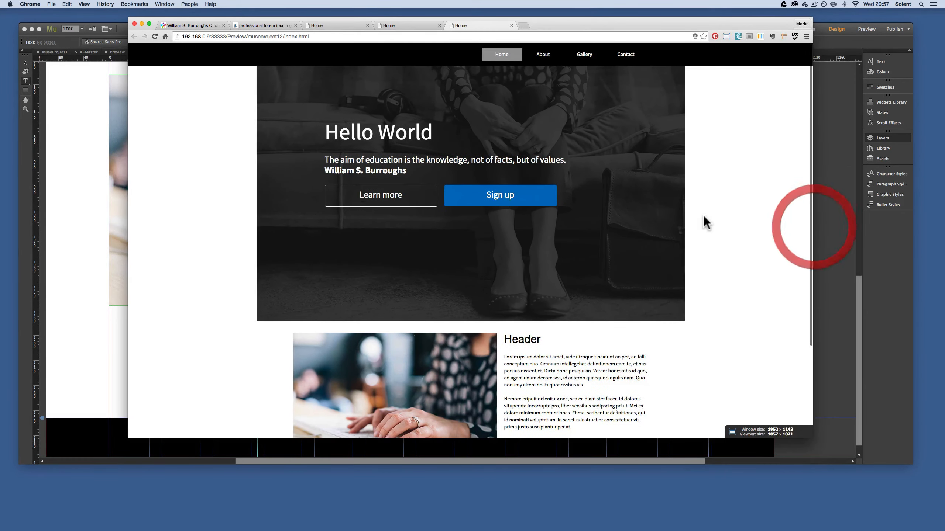
{"action": "scroll", "coordinate": [704, 215], "scroll_direction": "down", "scroll_amount": 2}
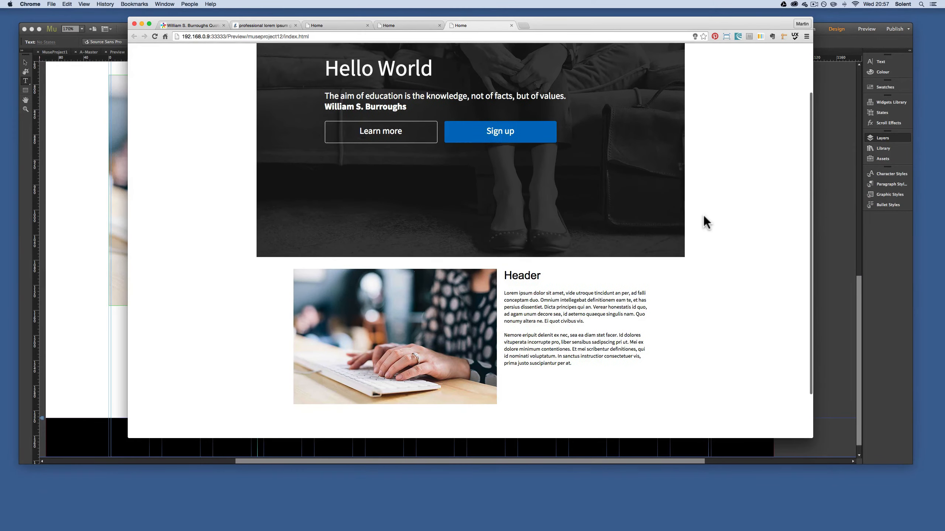
{"action": "scroll", "coordinate": [703, 216], "scroll_direction": "up", "scroll_amount": 3}
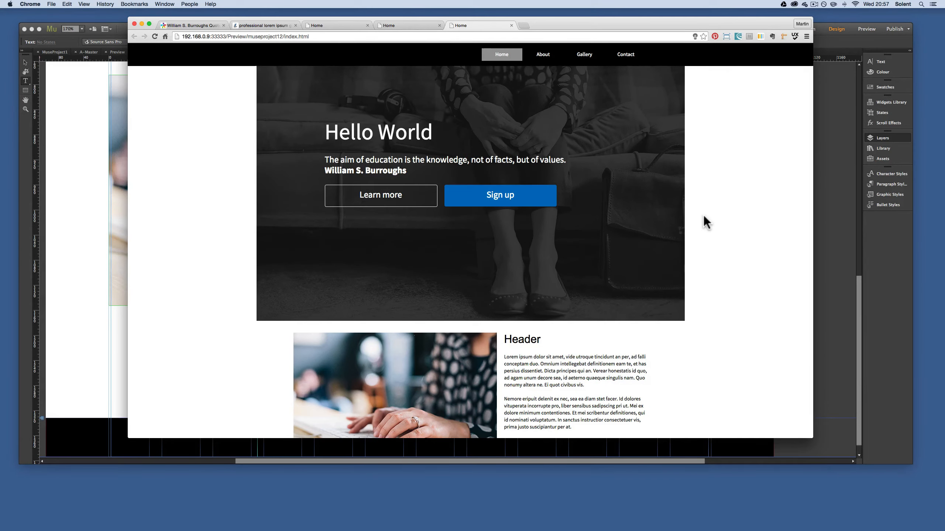
Switch back to Adobe Muse and open the About page for editing from the site plan.
{"action": "left_click", "coordinate": [90, 131]}
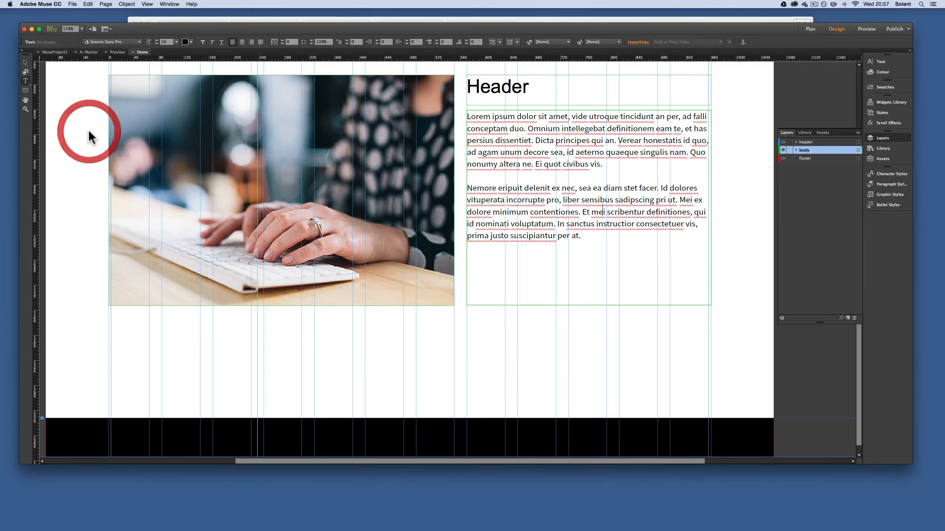
{"action": "left_click", "coordinate": [111, 134]}
{"action": "scroll", "coordinate": [414, 168], "scroll_direction": "up", "scroll_amount": 10}
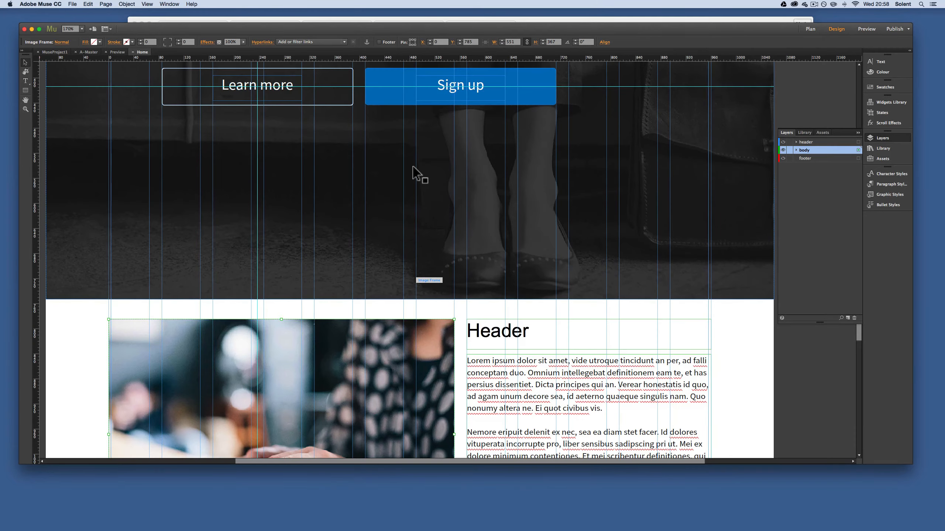
{"action": "scroll", "coordinate": [414, 169], "scroll_direction": "down", "scroll_amount": 5}
{"action": "scroll", "coordinate": [270, 143], "scroll_direction": "up", "scroll_amount": 8}
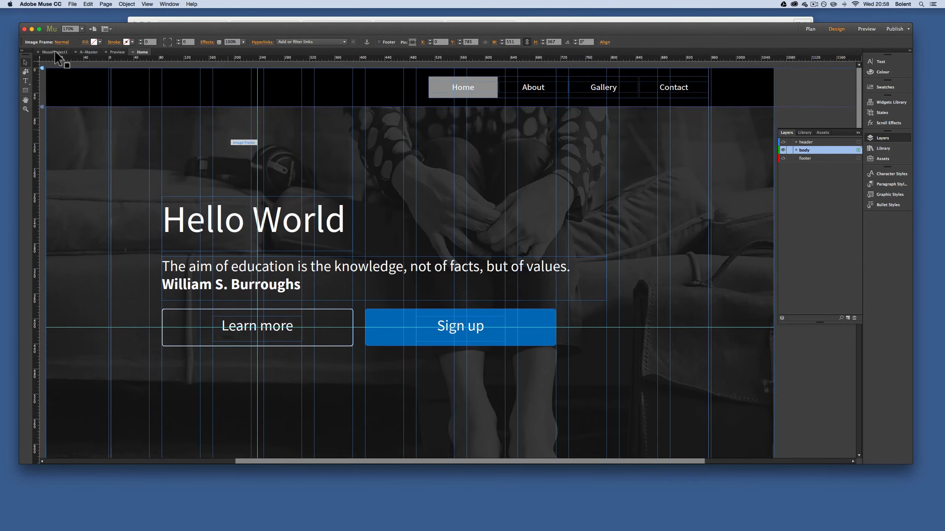
{"action": "left_click", "coordinate": [58, 52]}
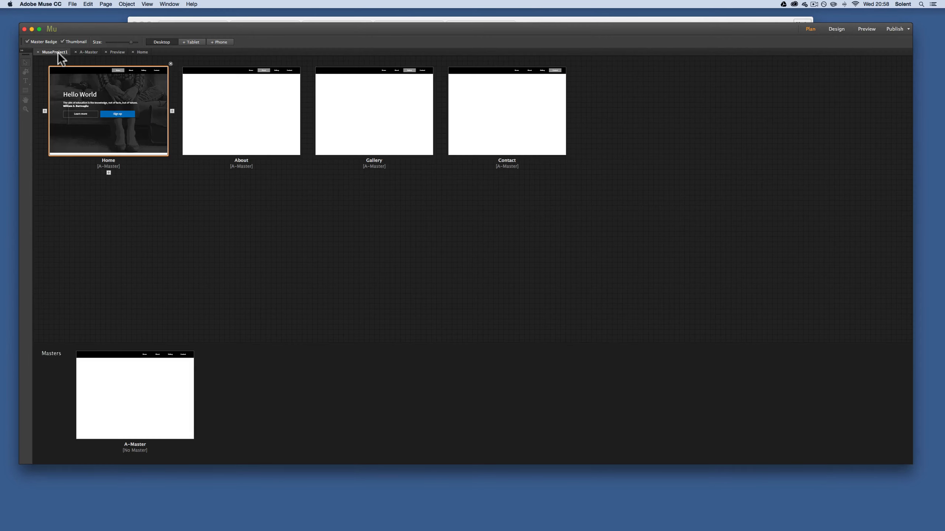
{"action": "left_click", "coordinate": [265, 151]}
{"action": "double_click", "coordinate": [260, 136]}
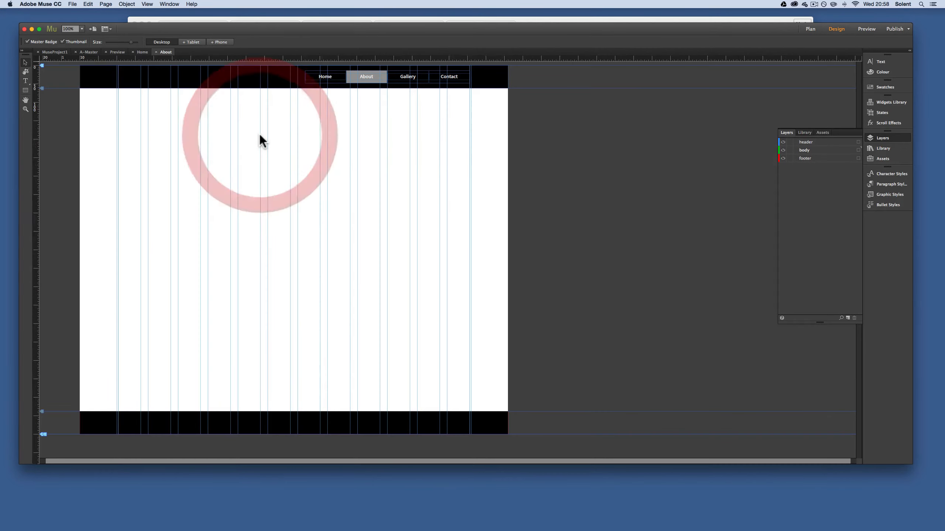
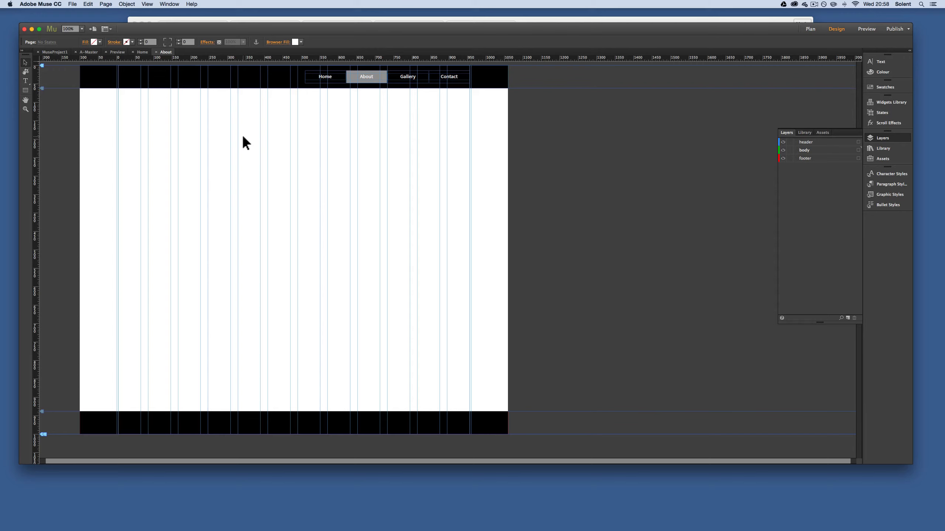
Load faces1.png, faces2.png and faces3.png from the faces folder for placing on the About page.
{"action": "left_click", "coordinate": [72, 4]}
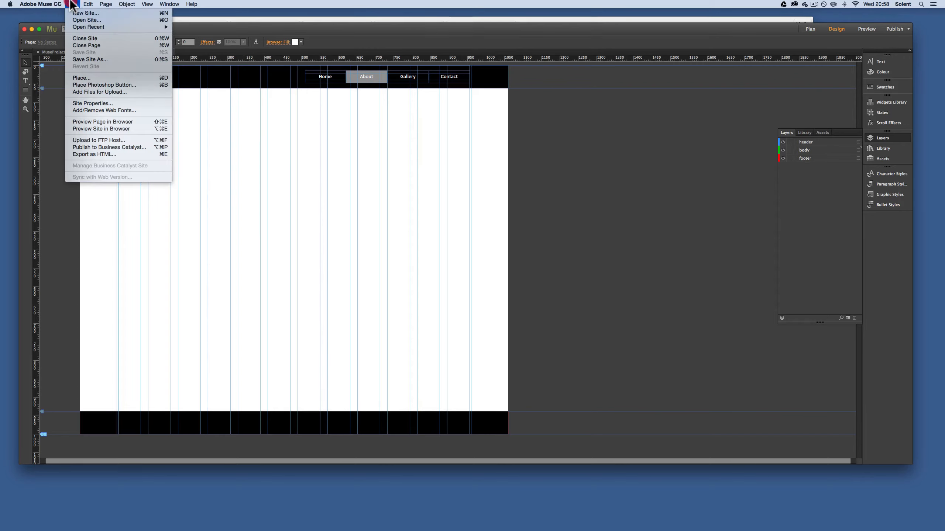
{"action": "left_click", "coordinate": [94, 78]}
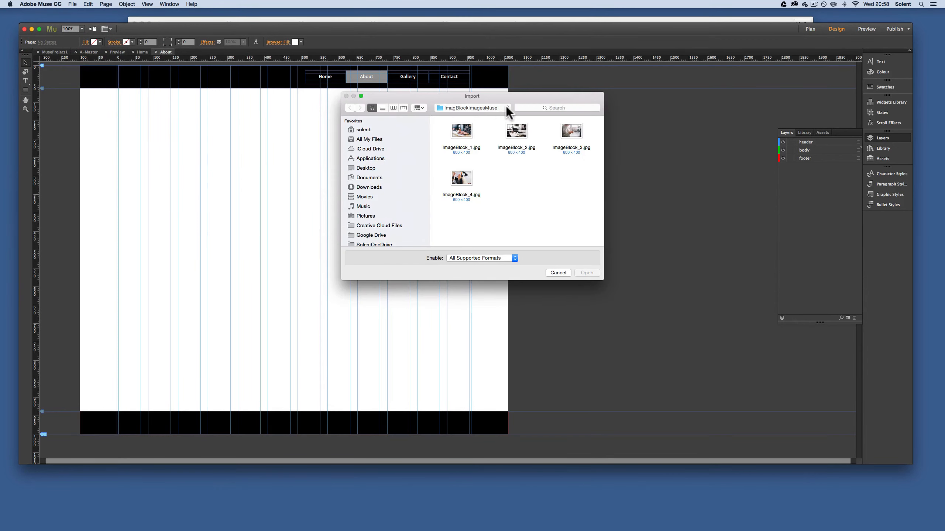
{"action": "left_click", "coordinate": [506, 107]}
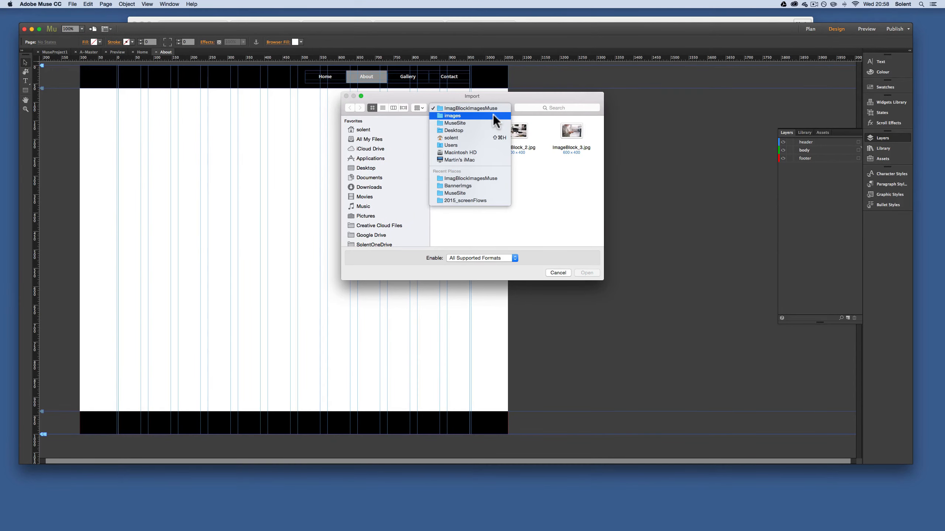
{"action": "left_click", "coordinate": [493, 115]}
{"action": "double_click", "coordinate": [513, 133]}
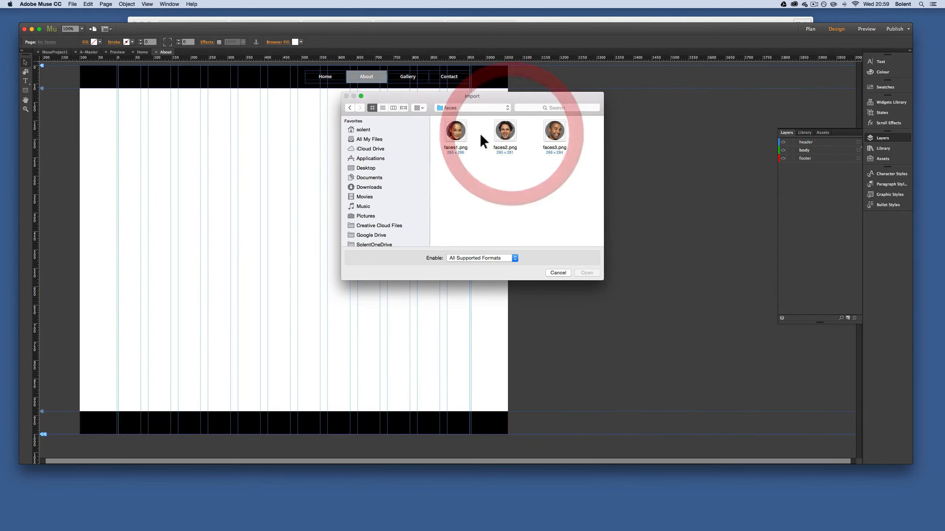
{"action": "left_click", "coordinate": [456, 138]}
{"action": "left_click", "coordinate": [501, 134], "text": "shift"}
{"action": "left_click", "coordinate": [551, 139], "text": "shift"}
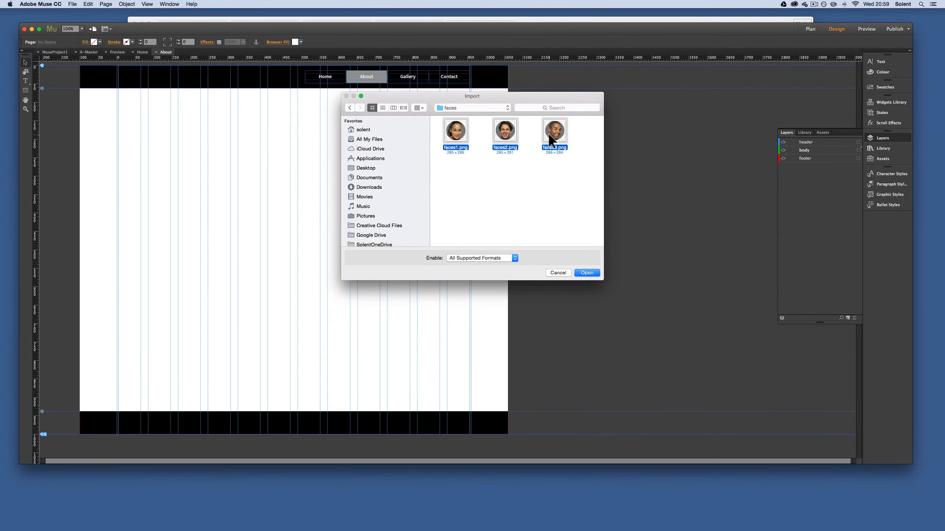
{"action": "left_click", "coordinate": [587, 273]}
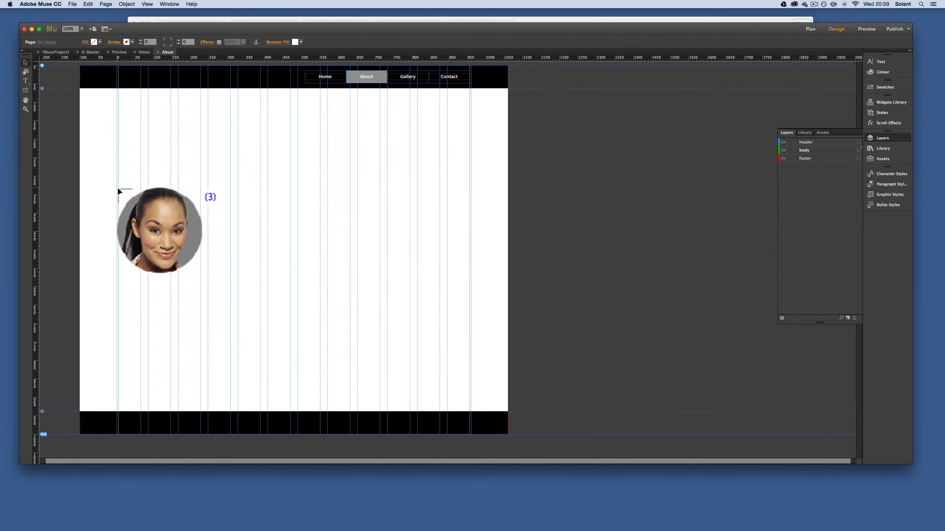
Place the three face images in a row across the page, each about 230 px wide, with the second midway between the outer two.
{"action": "left_click_drag", "start_coordinate": [118, 187], "coordinate": [200, 229]}
{"action": "left_click_drag", "start_coordinate": [214, 235], "coordinate": [200, 233]}
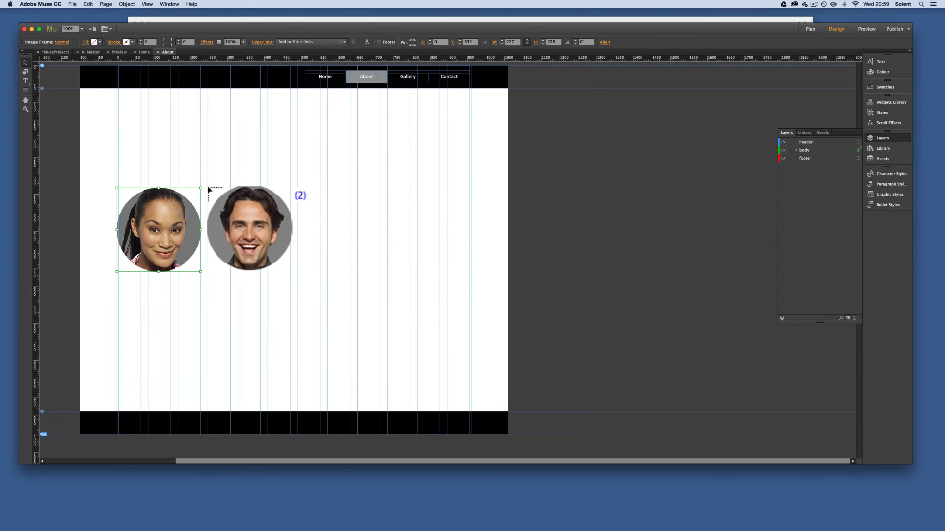
{"action": "left_click_drag", "start_coordinate": [207, 187], "coordinate": [294, 265]}
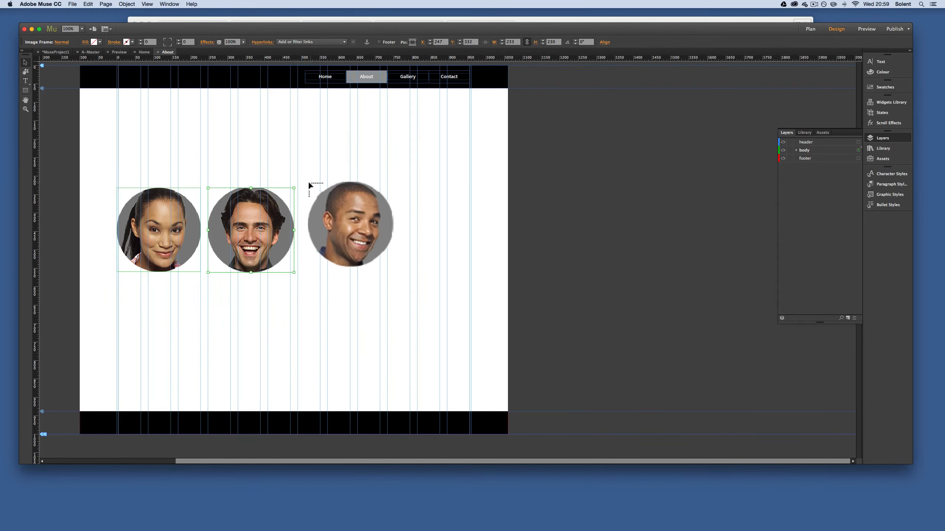
{"action": "left_click_drag", "start_coordinate": [297, 188], "coordinate": [452, 255]}
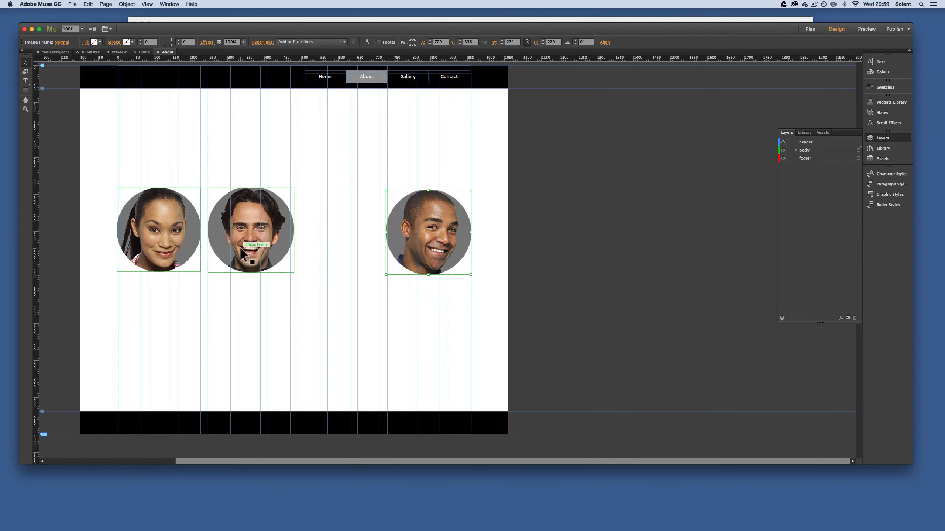
{"action": "left_click_drag", "start_coordinate": [232, 247], "coordinate": [275, 249]}
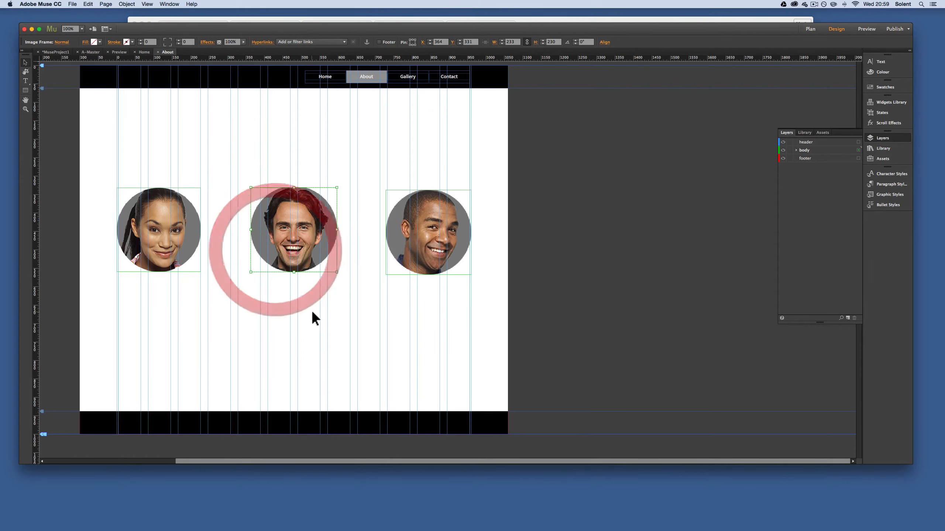
{"action": "left_click", "coordinate": [311, 310]}
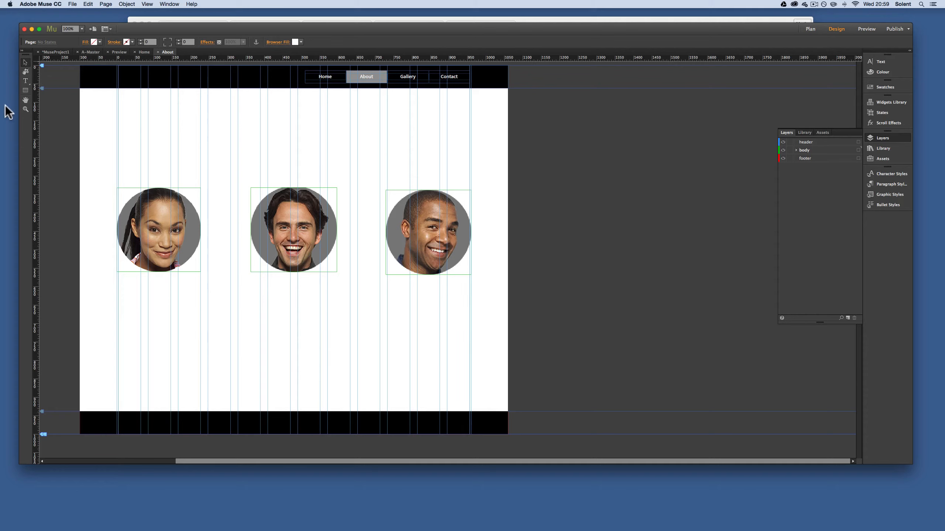
Add a text frame about 227 × 51 px directly beneath the first face image and enter the person's first name.
{"action": "left_click", "coordinate": [26, 81]}
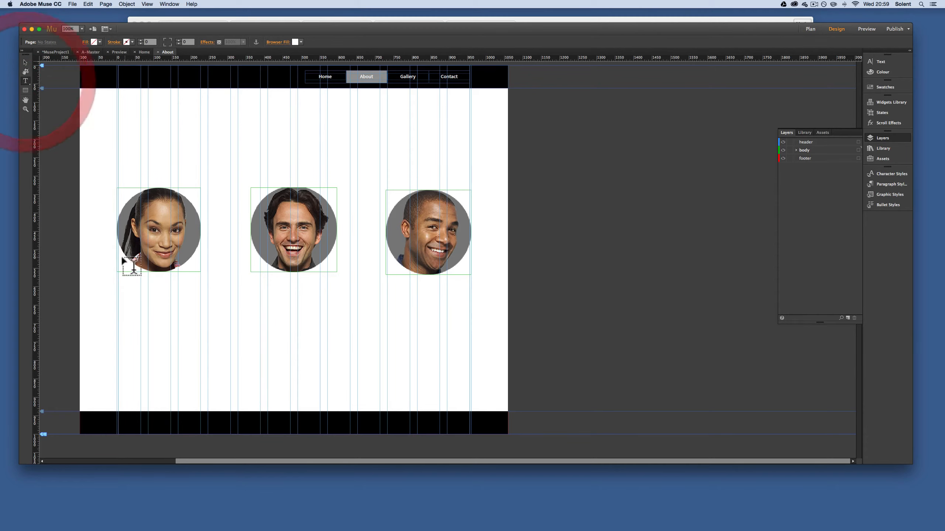
{"action": "left_click_drag", "start_coordinate": [117, 272], "coordinate": [200, 292]}
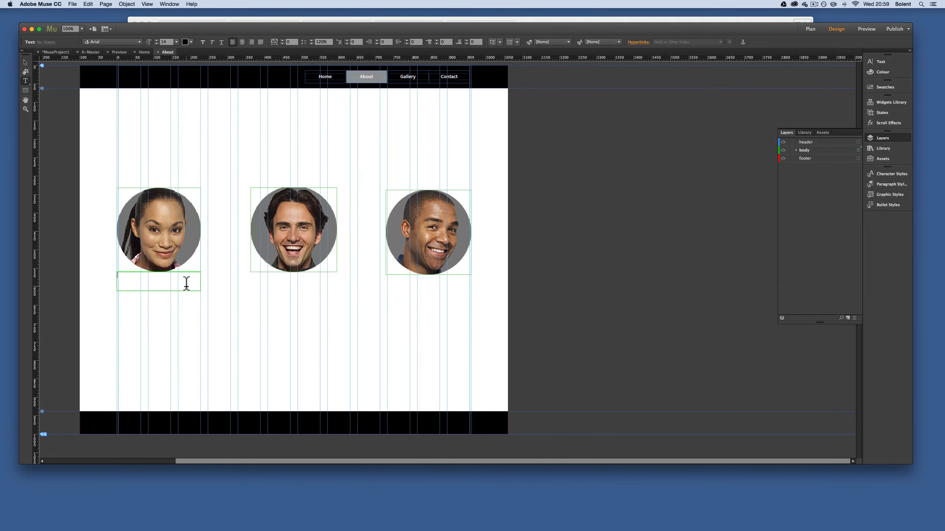
{"action": "type", "text": "Jane"}
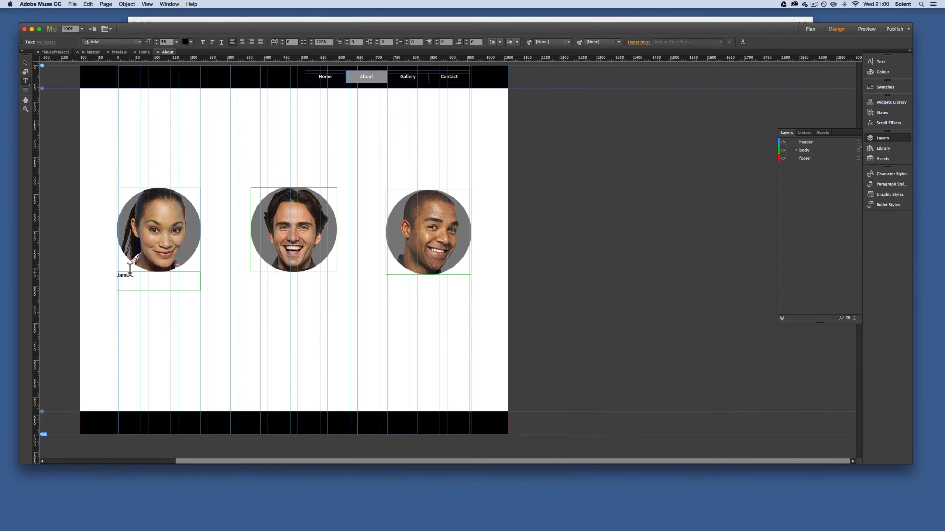
Set the name beneath the first face to font size 30 and centre it in its frame.
{"action": "left_click_drag", "start_coordinate": [130, 270], "coordinate": [98, 270]}
{"action": "left_click", "coordinate": [177, 42]}
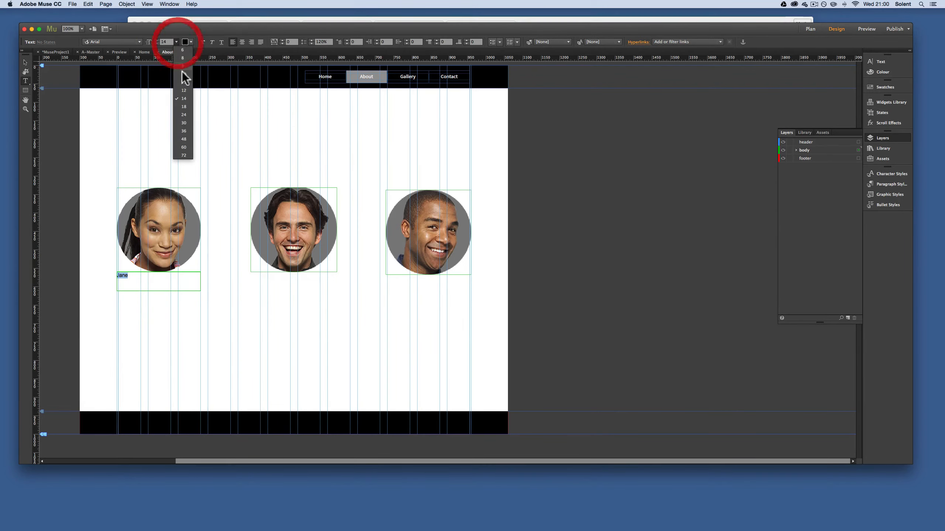
{"action": "left_click", "coordinate": [184, 131]}
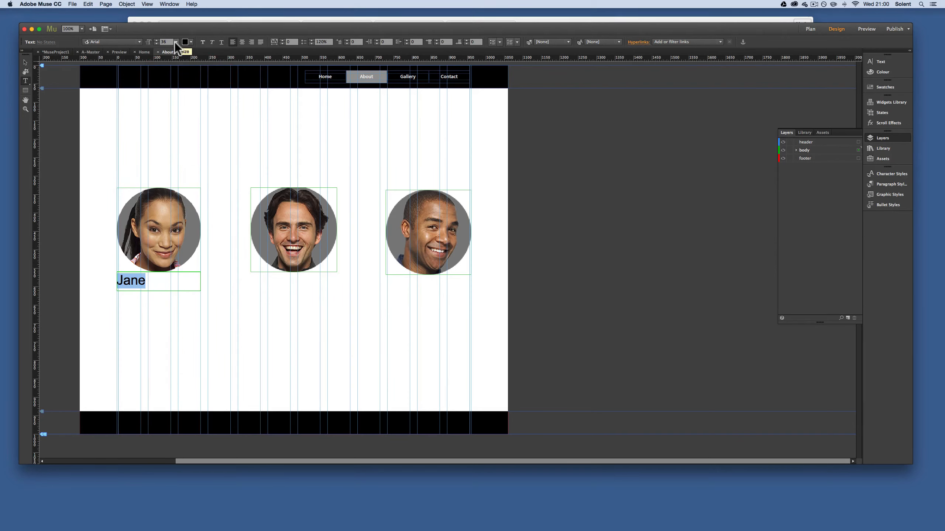
{"action": "left_click", "coordinate": [176, 42]}
{"action": "left_click", "coordinate": [186, 120]}
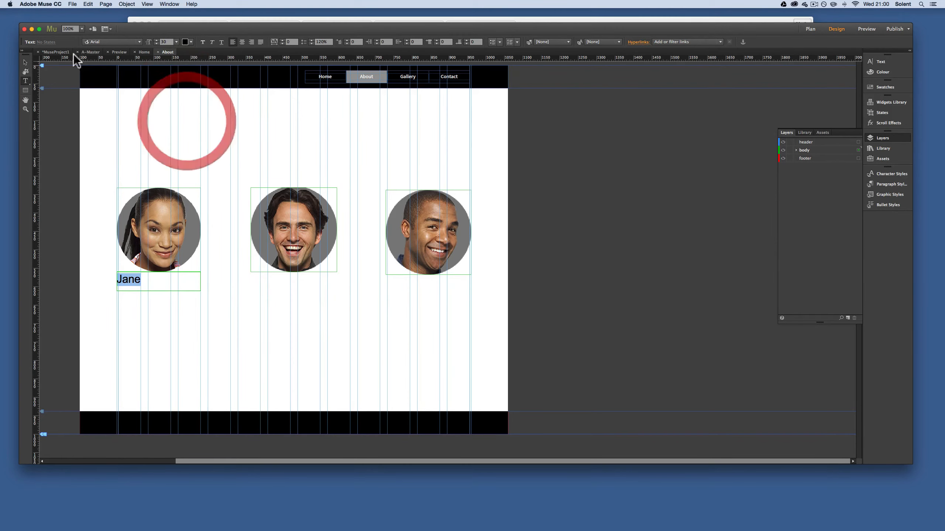
{"action": "left_click", "coordinate": [26, 63]}
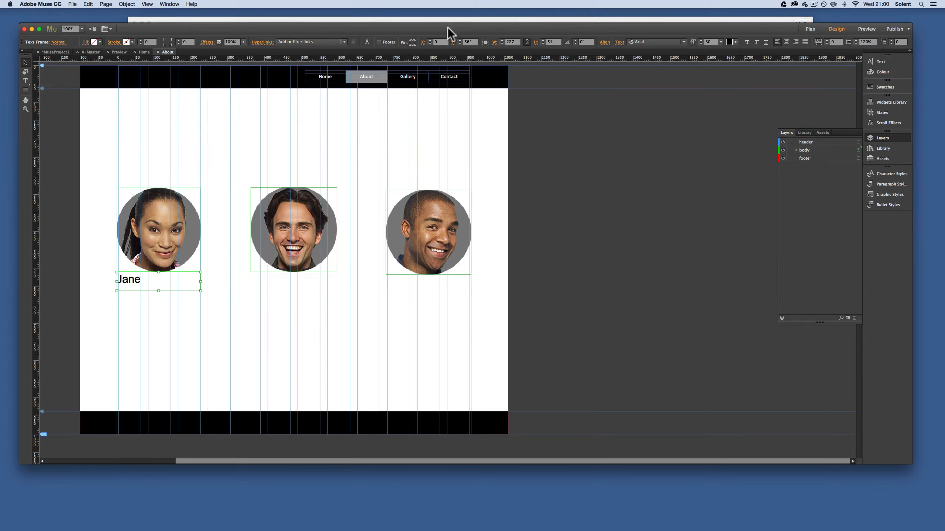
{"action": "left_click", "coordinate": [786, 41]}
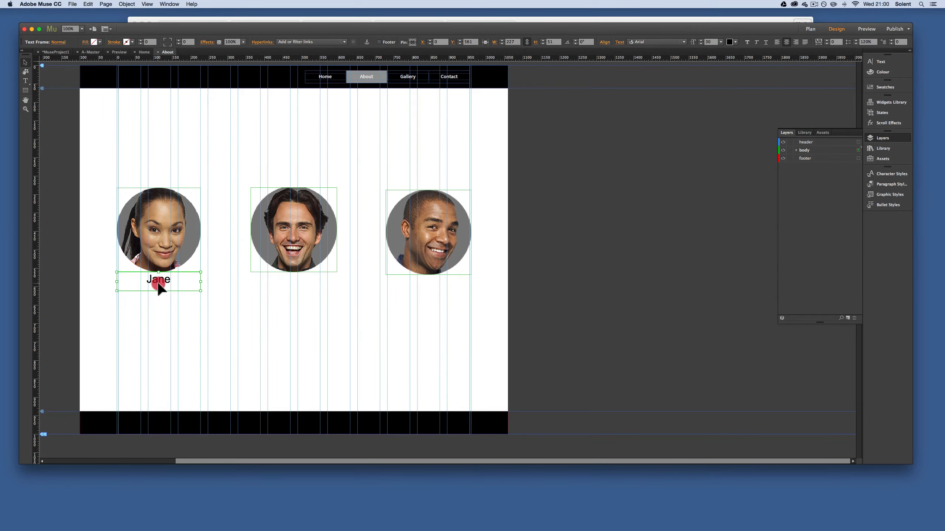
Copy the name frame beneath the second and third faces and replace each copy's text with that person's first name.
{"action": "left_click_drag", "start_coordinate": [158, 284], "coordinate": [280, 280]}
{"action": "double_click", "coordinate": [301, 283]}
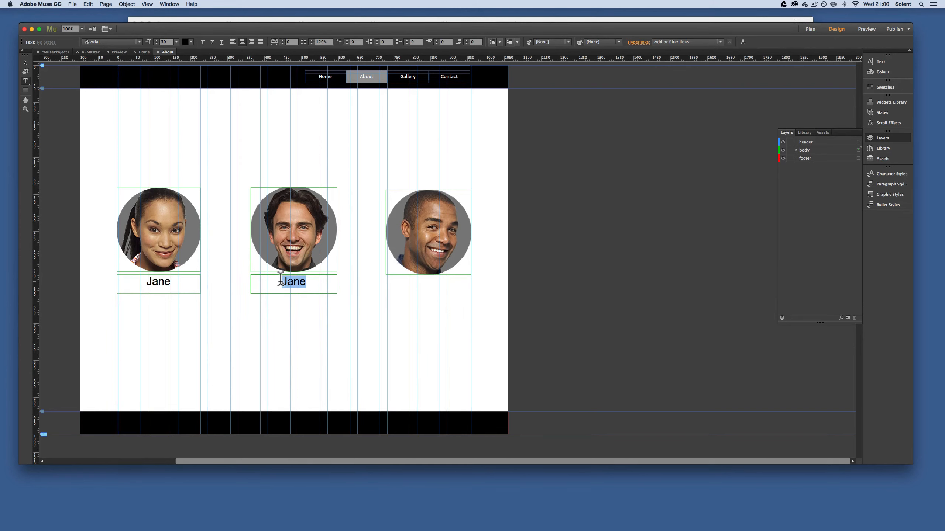
{"action": "type", "text": "Jo"}
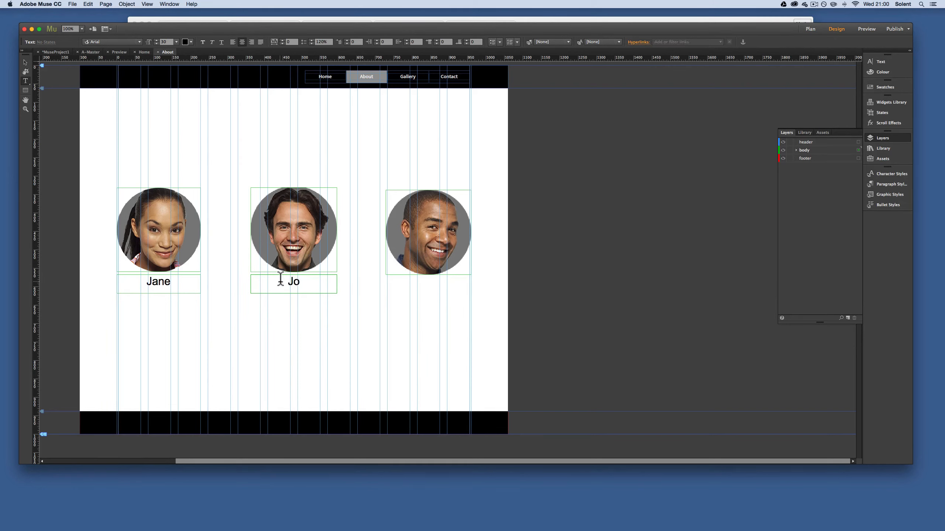
{"action": "type", "text": "hn"}
{"action": "left_click", "coordinate": [26, 62]}
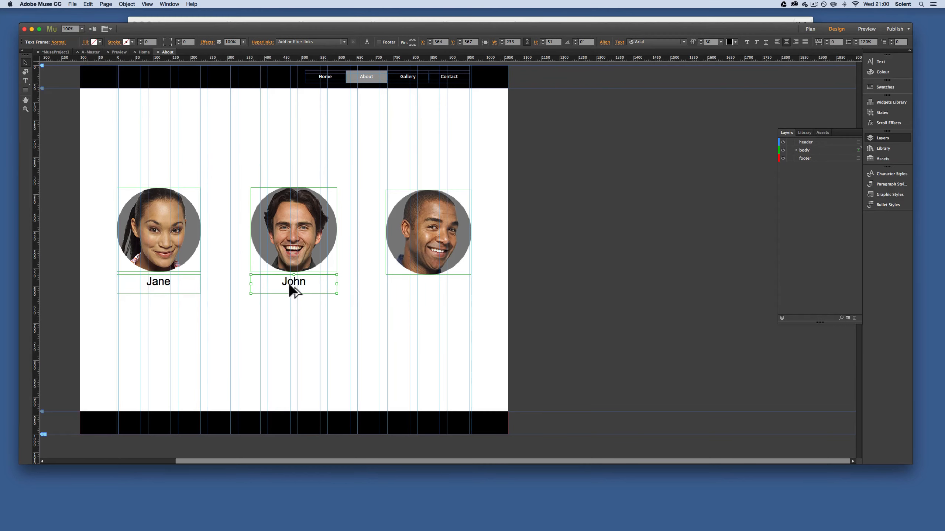
{"action": "left_click_drag", "start_coordinate": [289, 284], "coordinate": [422, 293]}
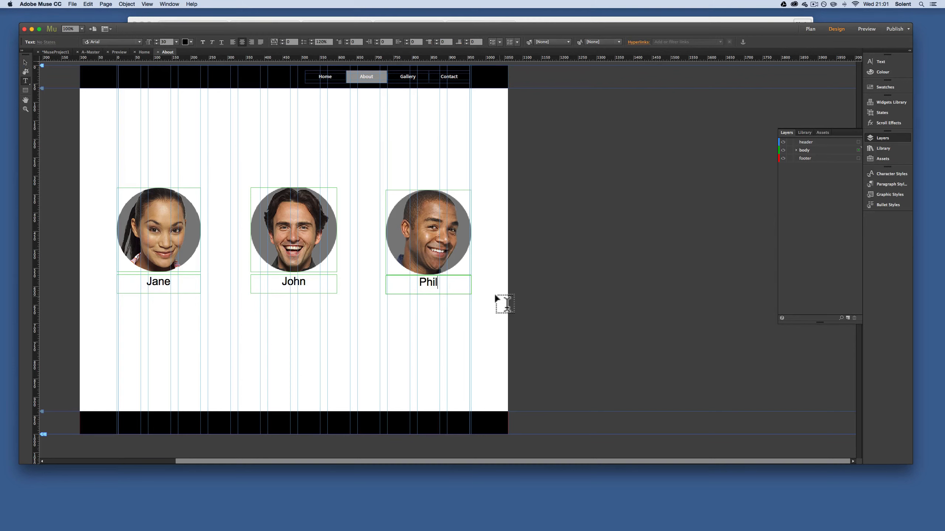
{"action": "left_click", "coordinate": [25, 63]}
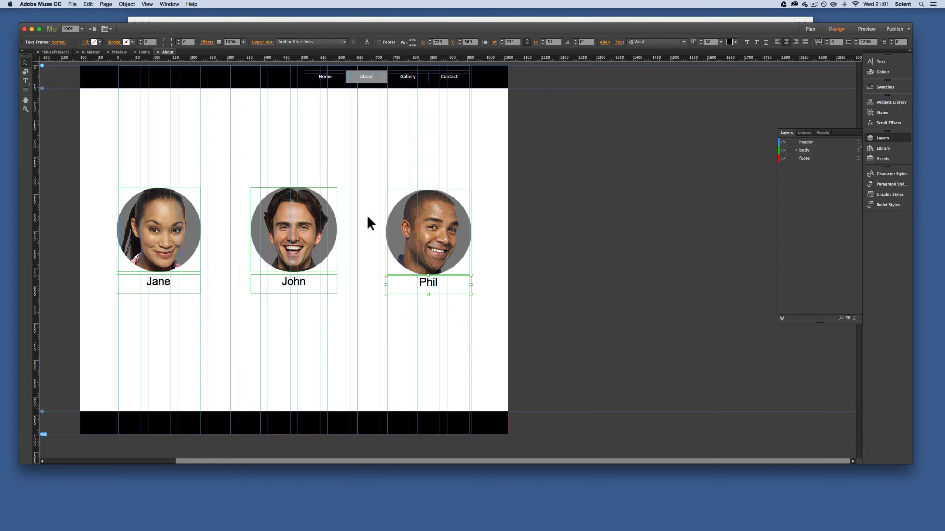
Draw a full-width rectangle about 1160 × 294 px between the names and the footer and fill it with orange F7931E.
{"action": "left_click", "coordinate": [25, 90]}
{"action": "mouse_move", "coordinate": [79, 303]}
{"action": "left_mouse_down"}
{"action": "mouse_move", "coordinate": [304, 382]}
{"action": "mouse_move", "coordinate": [493, 411]}
{"action": "mouse_move", "coordinate": [515, 401]}
{"action": "mouse_move", "coordinate": [508, 411]}
{"action": "left_mouse_up"}
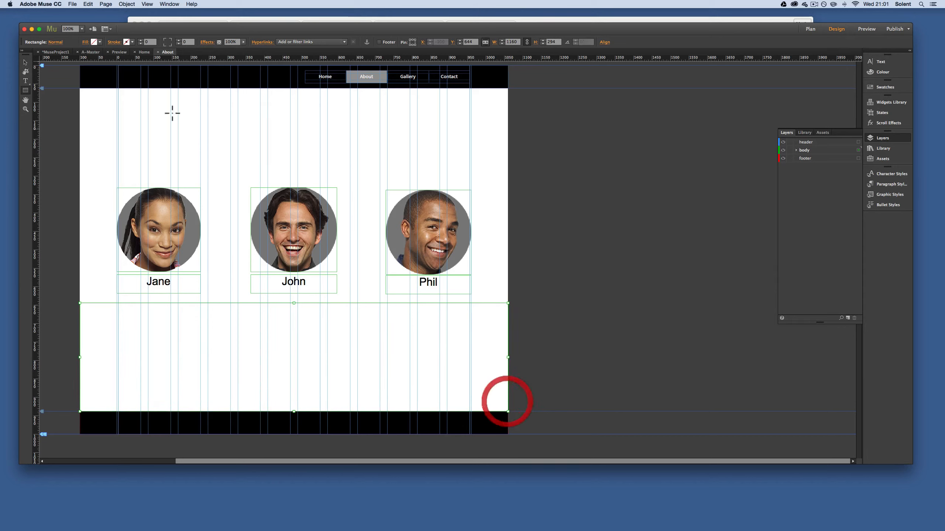
{"action": "left_click", "coordinate": [99, 41]}
{"action": "left_click", "coordinate": [198, 58]}
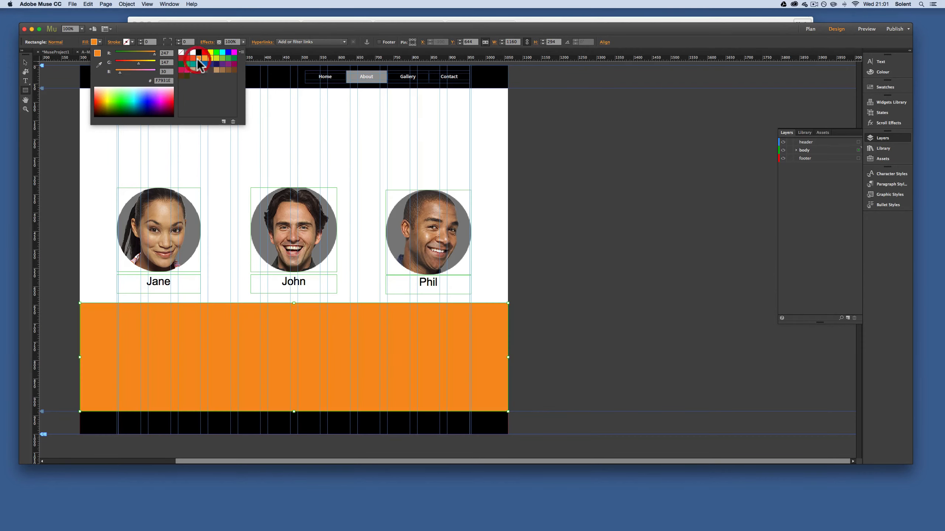
{"action": "left_click", "coordinate": [26, 81]}
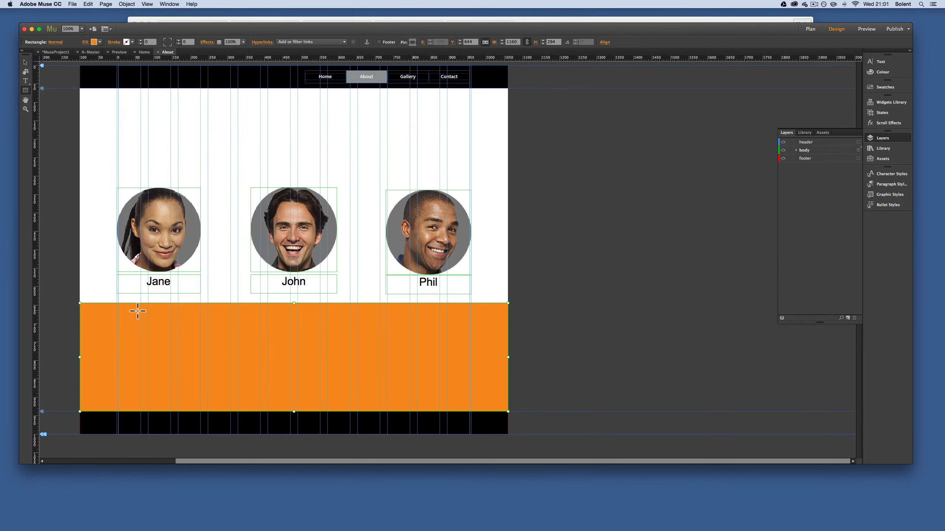
{"action": "left_click_drag", "start_coordinate": [140, 311], "coordinate": [448, 401]}
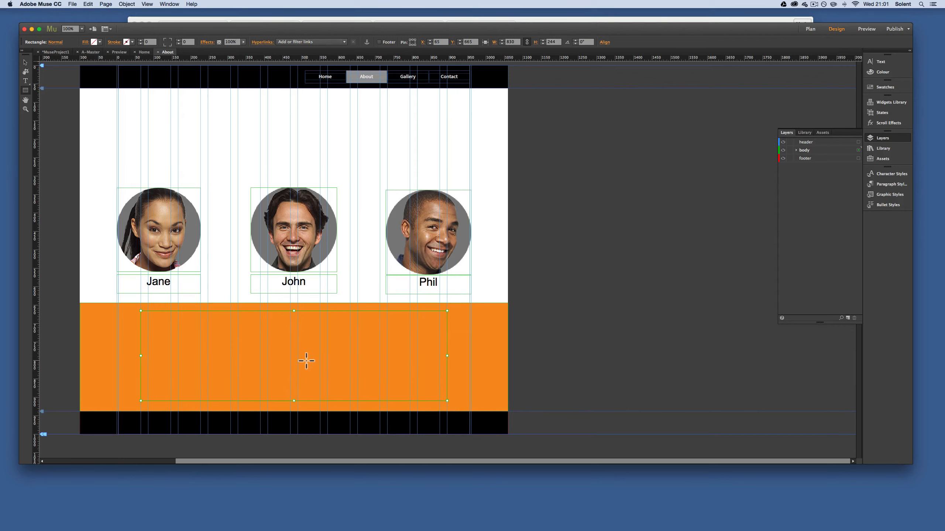
{"action": "left_click", "coordinate": [175, 341]}
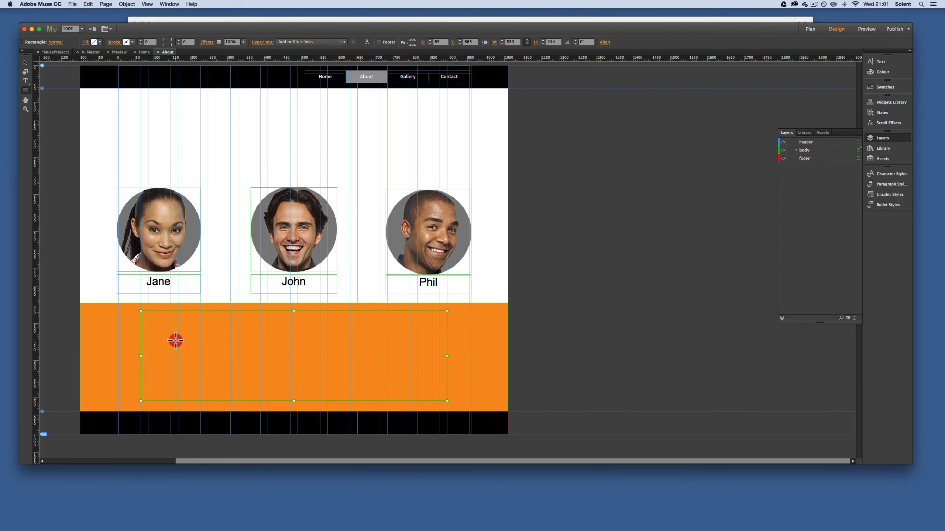
{"action": "left_click", "coordinate": [25, 80]}
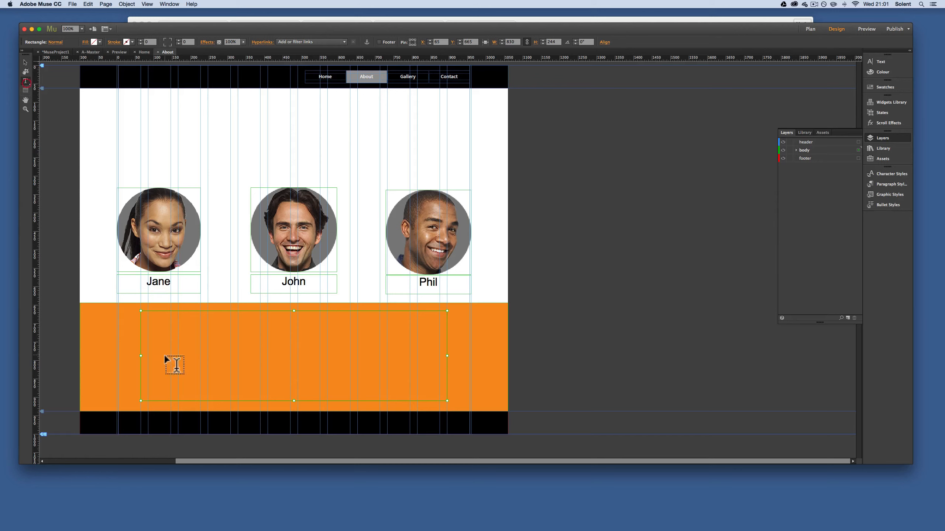
{"action": "left_click", "coordinate": [163, 334]}
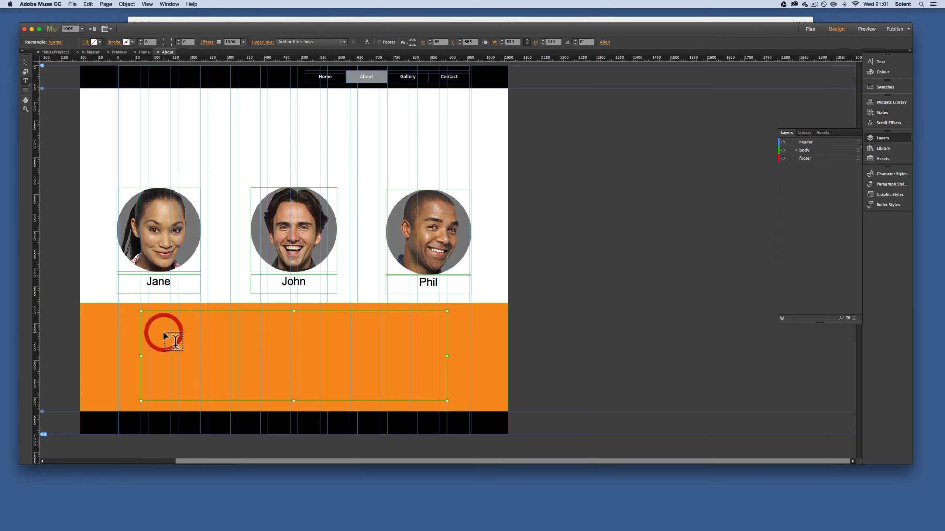
{"action": "left_click", "coordinate": [54, 215]}
Add a wide text frame inside the orange block and fill it with two paragraphs of "Lorem ipsum" placeholder text.
{"action": "left_click", "coordinate": [26, 81]}
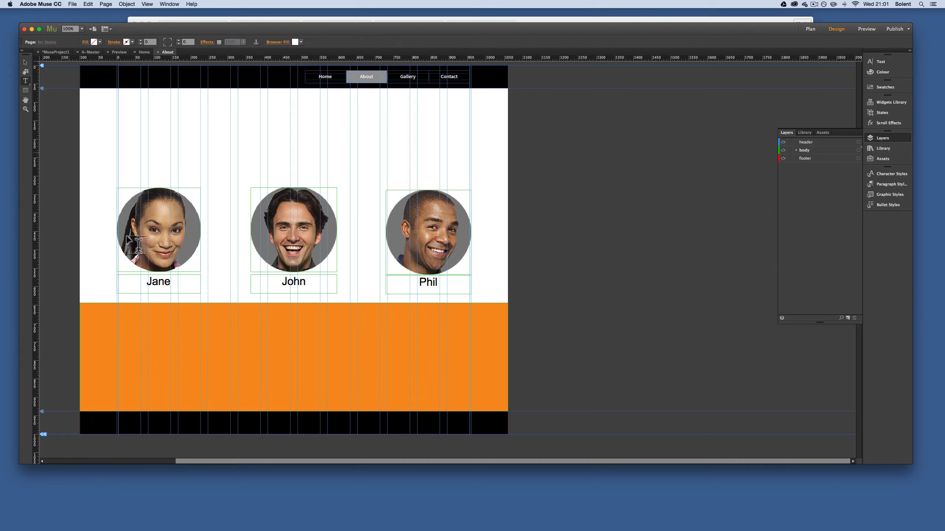
{"action": "left_click_drag", "start_coordinate": [141, 309], "coordinate": [447, 393]}
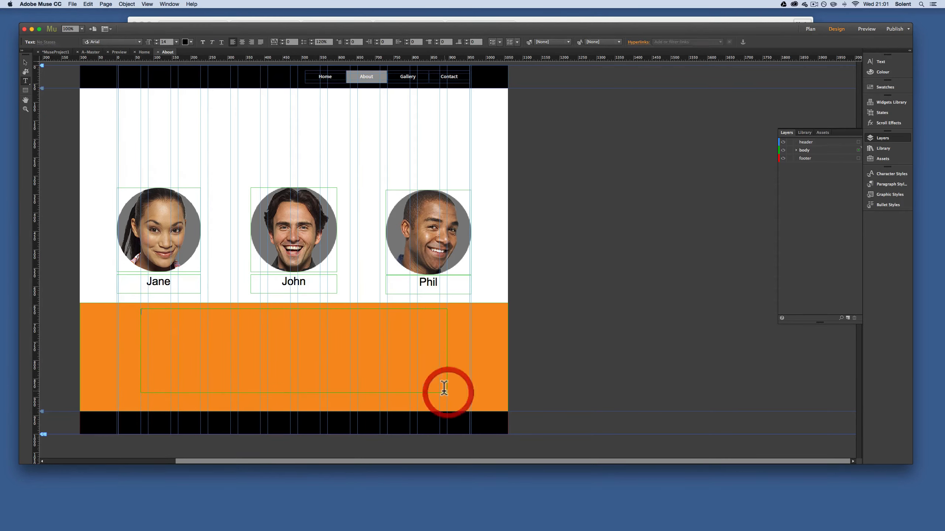
{"action": "type", "text": "Lorem ipsum dolor sit amet, vide utroque tincidunt an per, ad falli conceptam duo. Omnium intellegebat definitionem eam te, et has persius dissentiet. Dicta principes qui an. Verear honestatis id quo, ad agam unum decore sea, id aeterno quaeque singulis nam. Quo nonumy altera ne. Ei quot civibus vis.  Nemore eripuit delenit ex nec, sea ea diam stet facer. Id dolores vituperata incorrupte pro, liber sensibus sadipscing pri ut. Mei ex dolore minimum contentiones. Et mei scribentur definitiones, qui id nominati voluptatum. In sanctus instructor consectetuer vis, prima justo suscipiantur per at."}
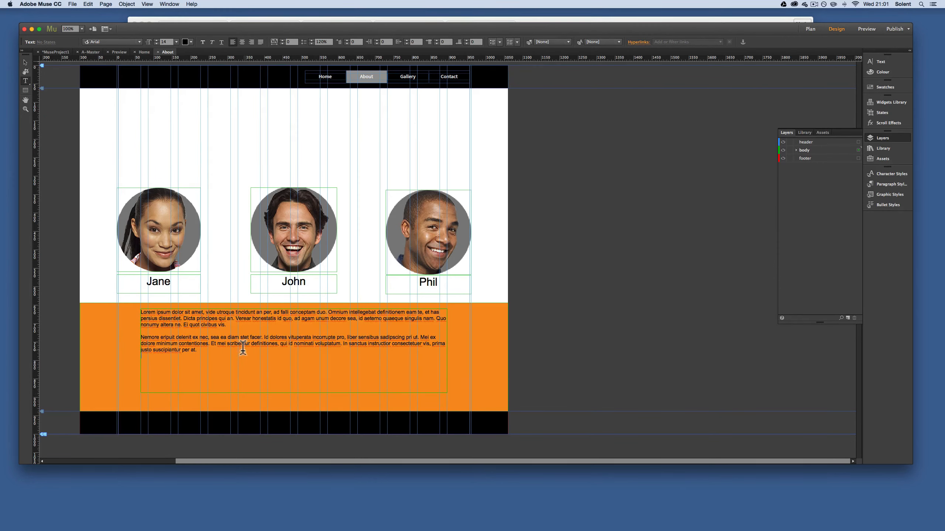
Set the font size of all the placeholder text in the orange block to 20.
{"action": "left_click_drag", "start_coordinate": [242, 349], "coordinate": [131, 310]}
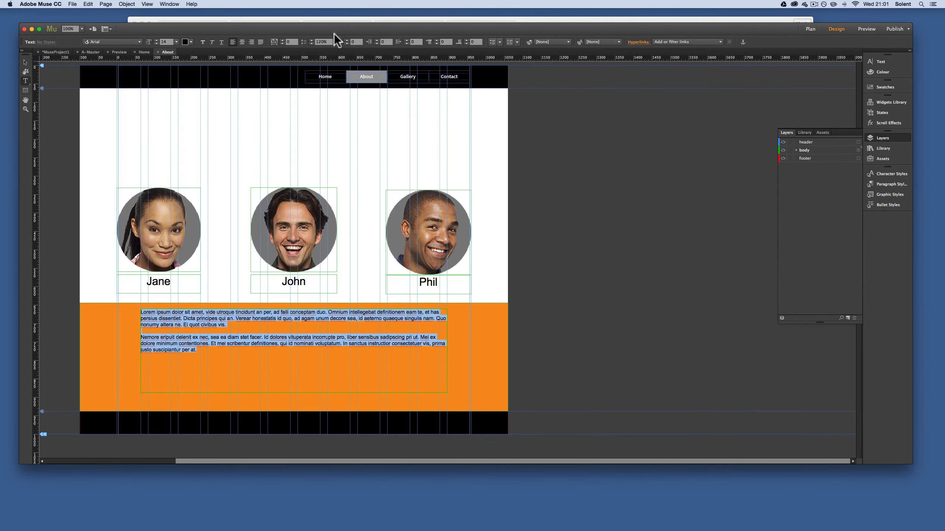
{"action": "left_click", "coordinate": [176, 42]}
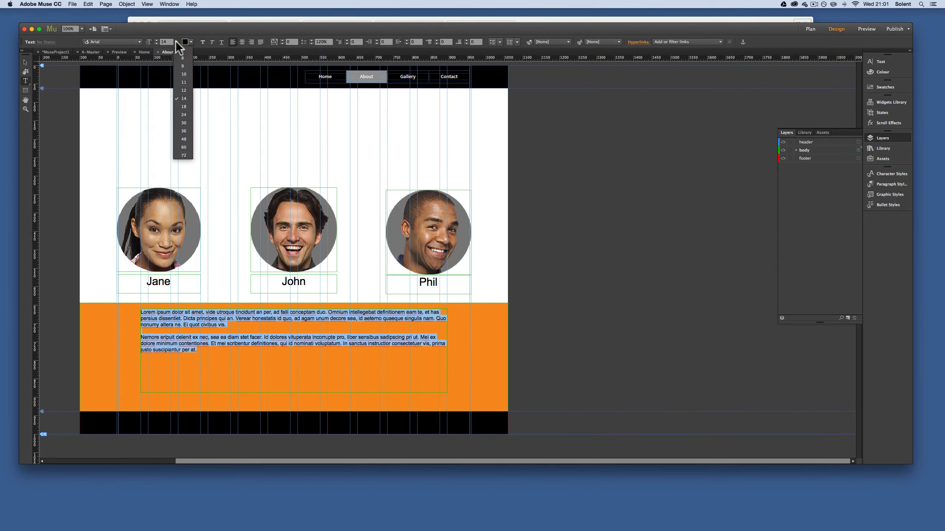
{"action": "left_click", "coordinate": [188, 115]}
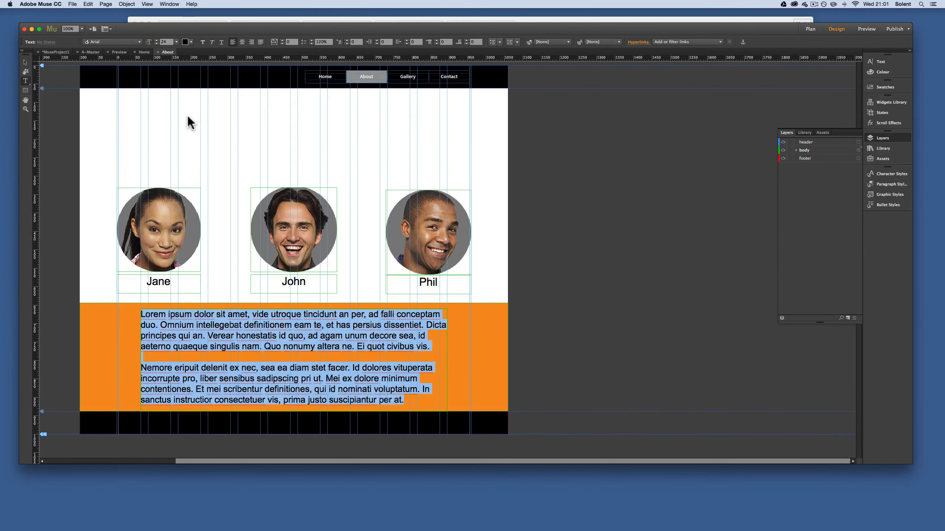
{"action": "left_click", "coordinate": [165, 42]}
{"action": "type", "text": "2"}
{"action": "key", "text": "Return"}
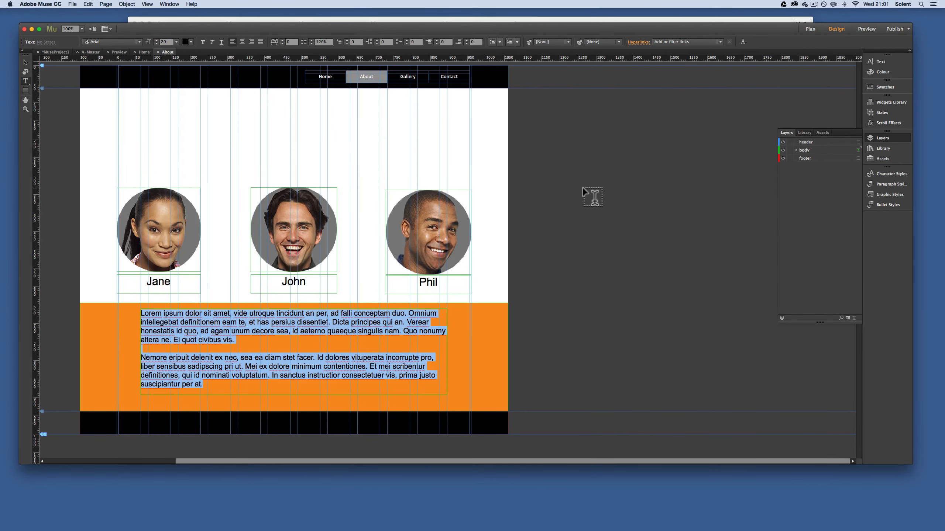
Move the three face images together with their name captions up to a Y position of 150.
{"action": "left_click", "coordinate": [25, 62]}
{"action": "left_click_drag", "start_coordinate": [102, 169], "coordinate": [477, 293]}
{"action": "left_click_drag", "start_coordinate": [454, 255], "coordinate": [454, 192]}
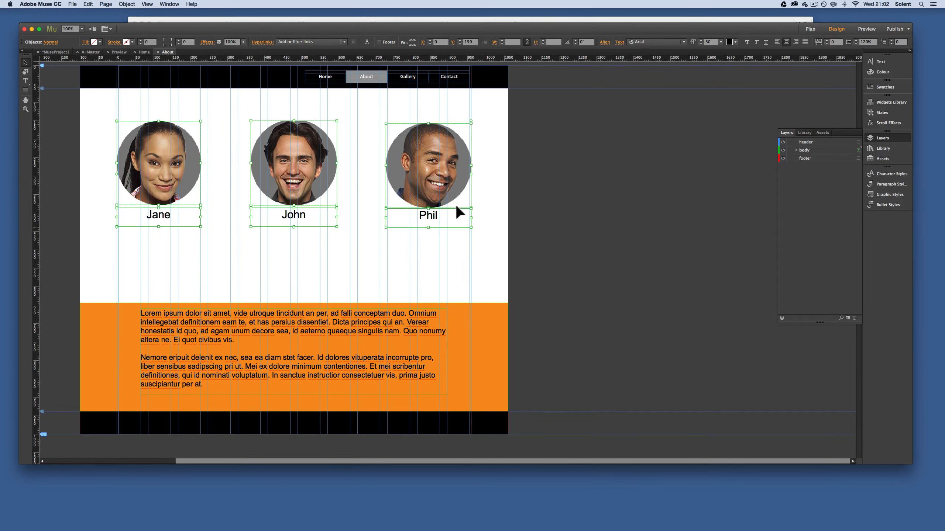
Move the orange block with its text up to a Y position of 512 and extend the block's top edge slightly upward.
{"action": "left_click", "coordinate": [438, 347]}
{"action": "left_click_drag", "start_coordinate": [477, 350], "coordinate": [477, 302]}
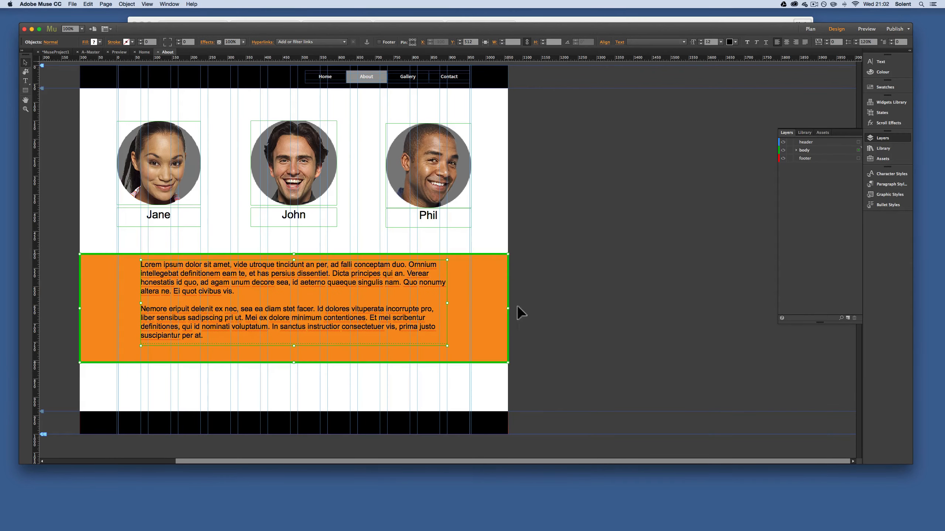
{"action": "left_click", "coordinate": [573, 306]}
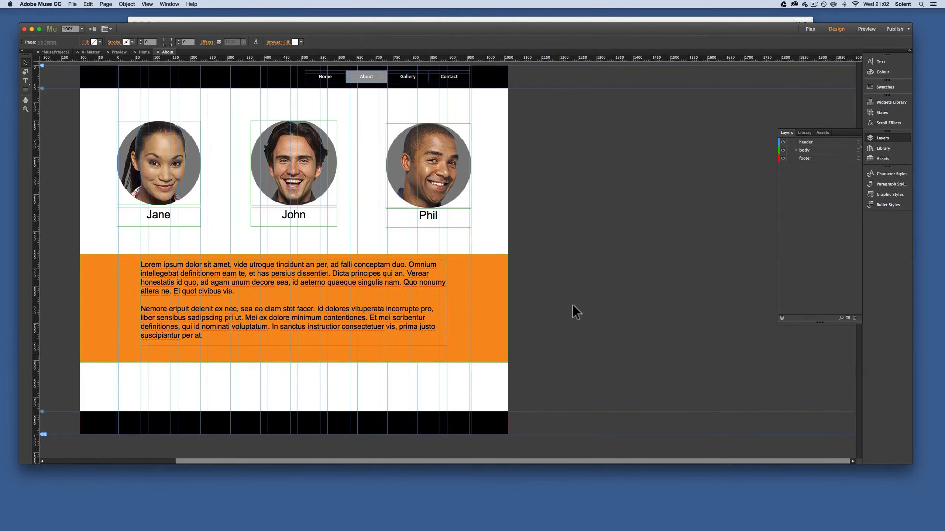
{"action": "left_click", "coordinate": [318, 256]}
{"action": "left_click_drag", "start_coordinate": [293, 252], "coordinate": [293, 248]}
{"action": "left_click", "coordinate": [541, 294]}
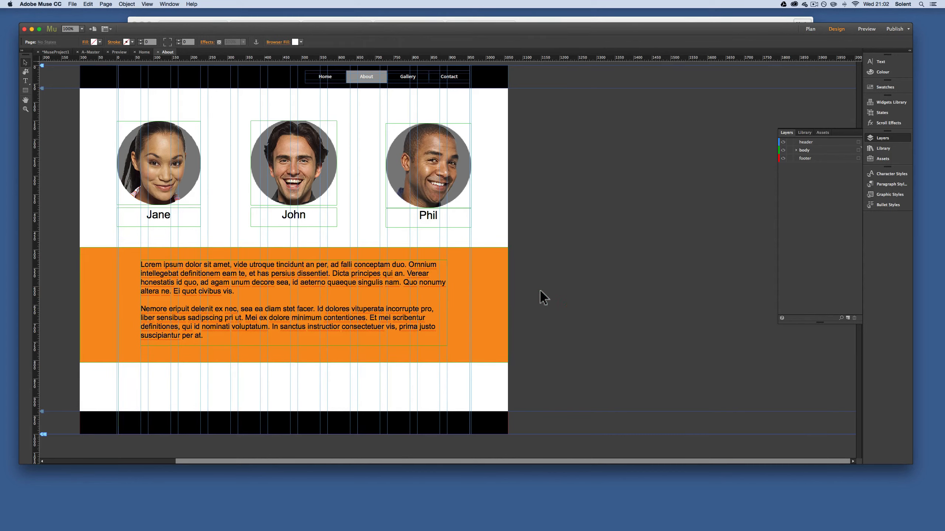
Save the site and open the Gallery page for editing.
{"action": "key", "text": "super+s"}
{"action": "left_click", "coordinate": [59, 54]}
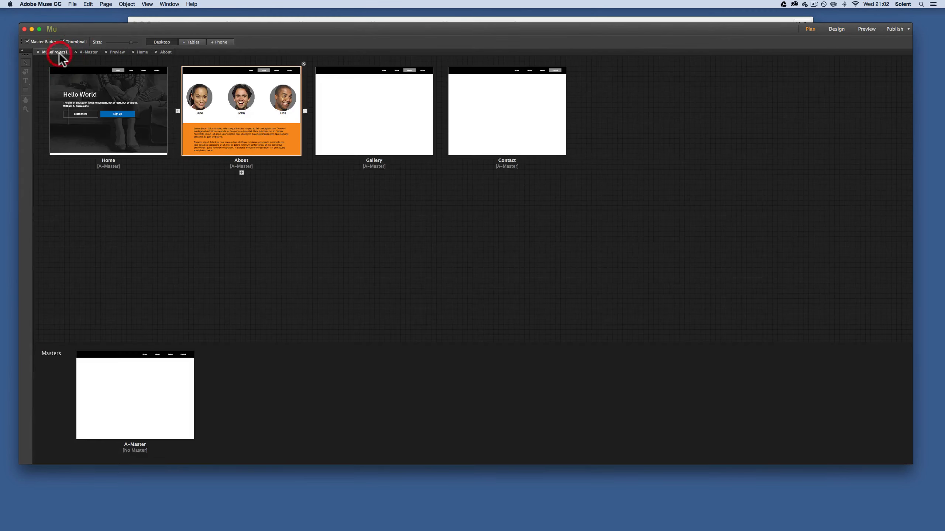
{"action": "double_click", "coordinate": [371, 126]}
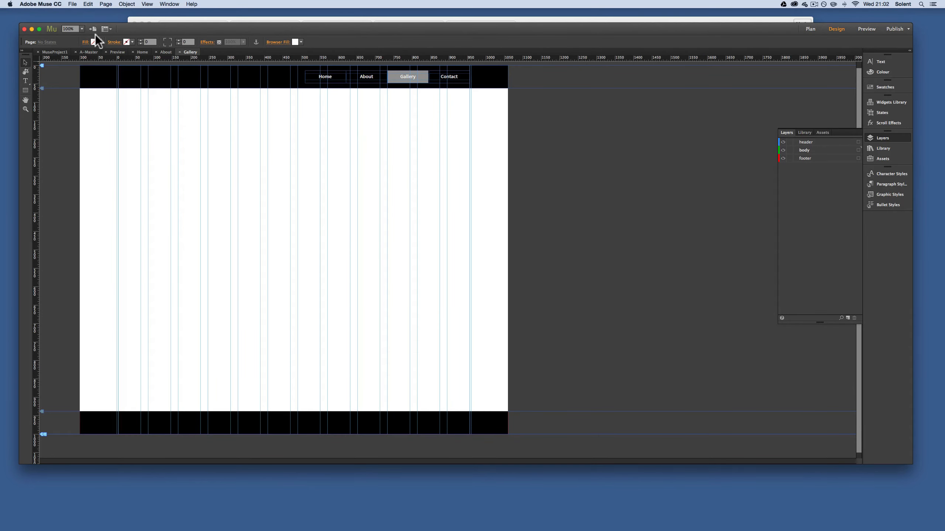
Load ImageBlock_1.jpg through ImageBlock_4.jpg from the ImagBlockImagesMuse folder for placing on the Gallery page.
{"action": "left_click", "coordinate": [73, 5]}
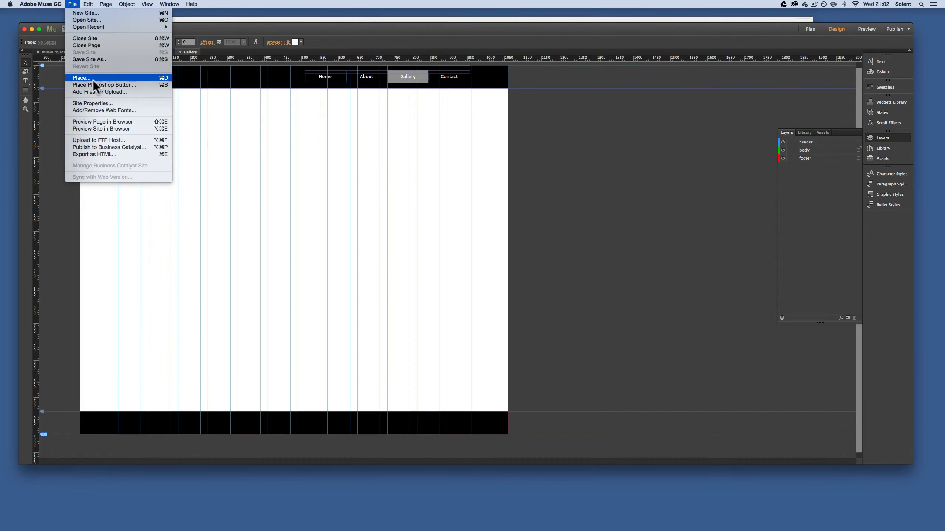
{"action": "left_click", "coordinate": [93, 79]}
{"action": "left_click", "coordinate": [506, 107]}
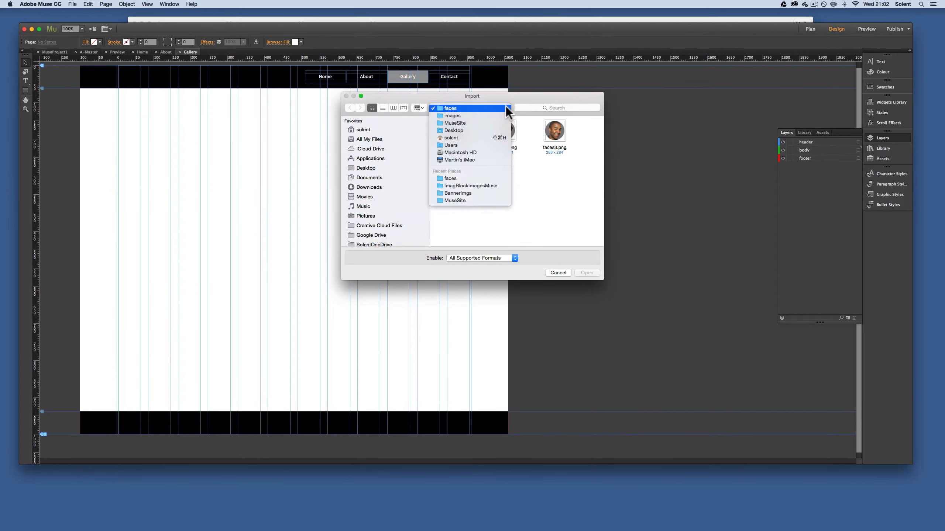
{"action": "left_click", "coordinate": [500, 116]}
{"action": "double_click", "coordinate": [573, 145]}
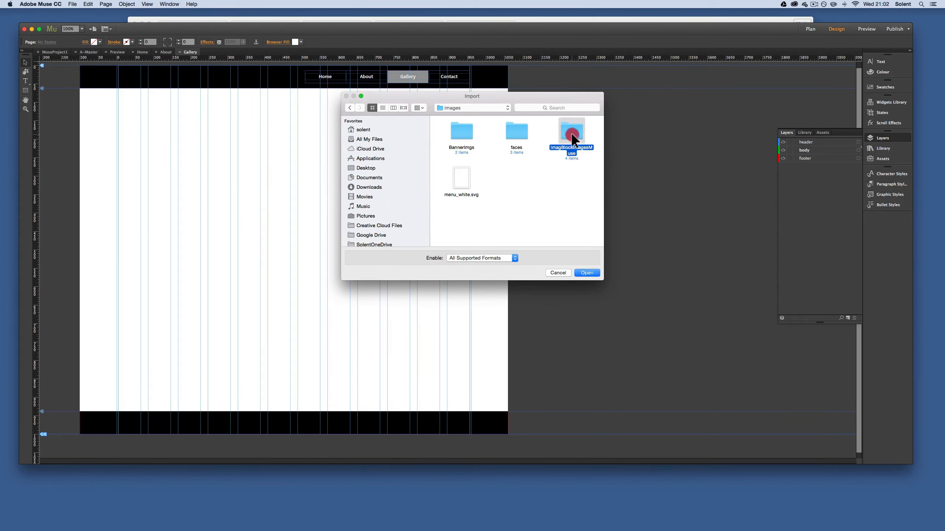
{"action": "left_click", "coordinate": [462, 133]}
{"action": "left_click", "coordinate": [516, 133], "text": "super"}
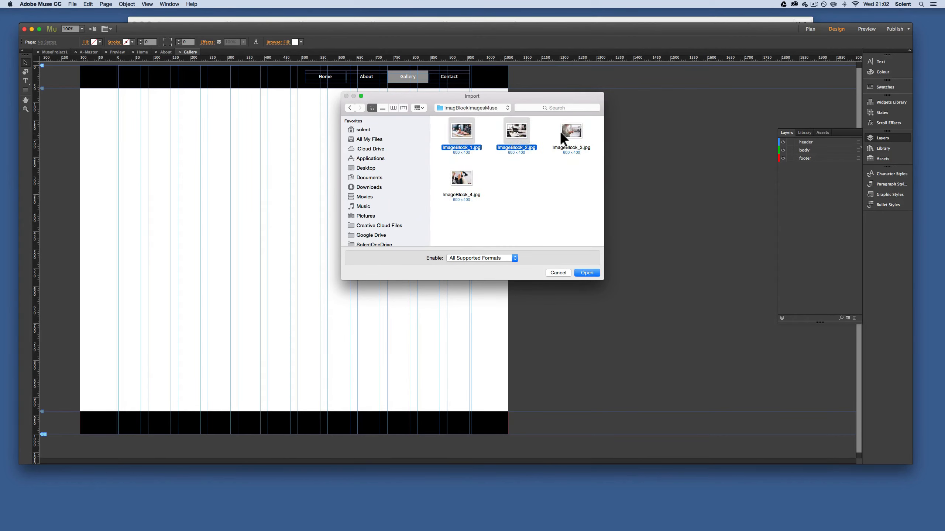
{"action": "left_click", "coordinate": [571, 132], "text": "super"}
{"action": "left_click", "coordinate": [461, 179], "text": "super"}
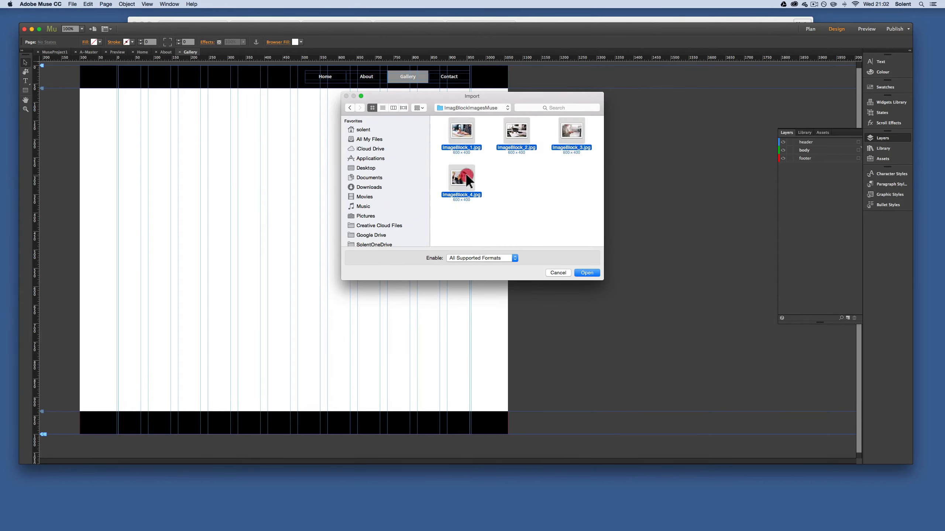
{"action": "left_click", "coordinate": [586, 273]}
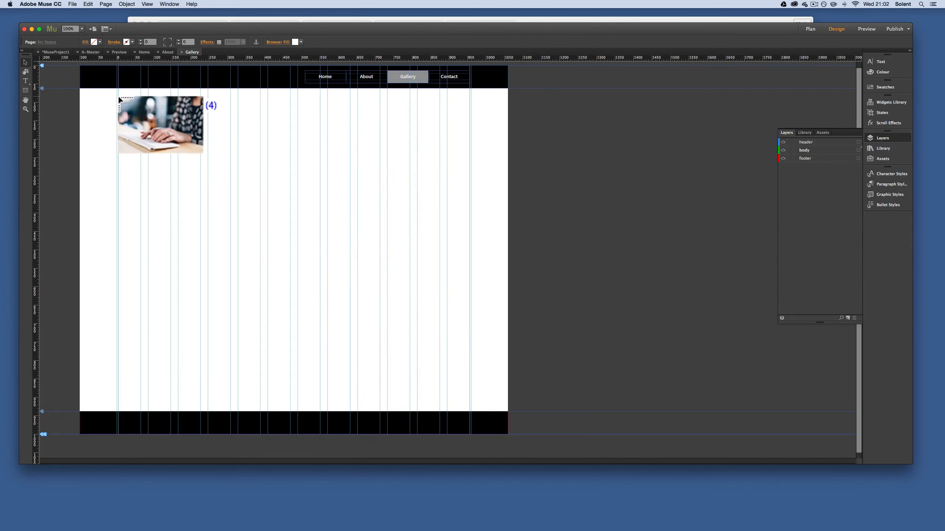
Place the four images in a two-by-two grid between the header and footer, each about 467 px wide.
{"action": "left_click_drag", "start_coordinate": [118, 96], "coordinate": [291, 186]}
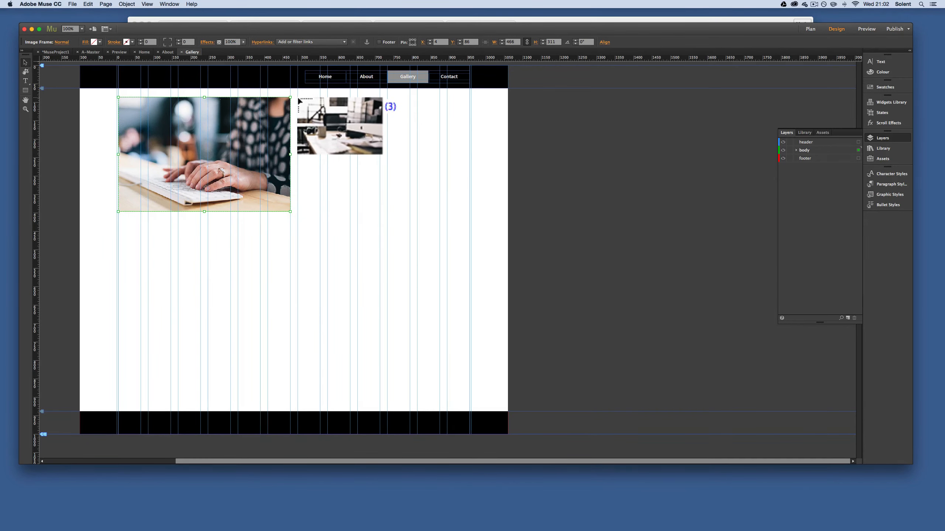
{"action": "left_click_drag", "start_coordinate": [298, 98], "coordinate": [443, 213]}
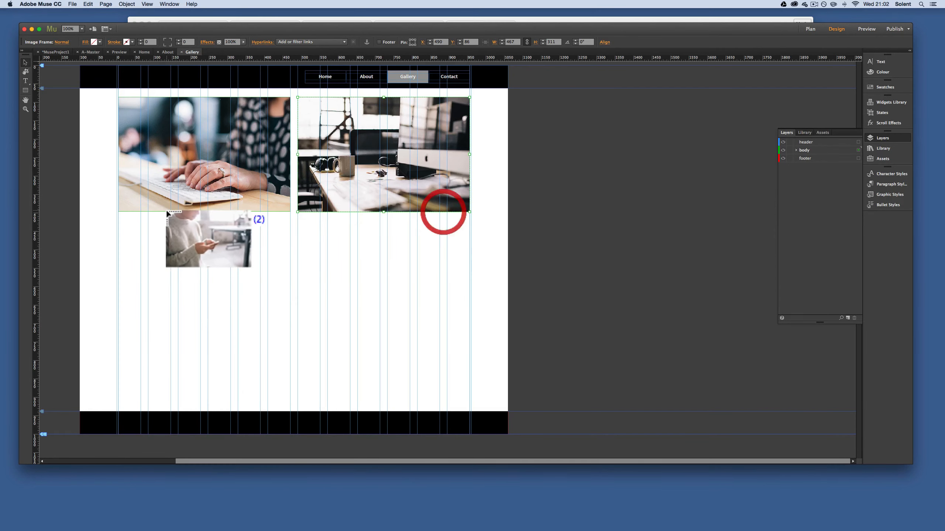
{"action": "left_click_drag", "start_coordinate": [117, 223], "coordinate": [289, 304]}
{"action": "left_click_drag", "start_coordinate": [297, 297], "coordinate": [443, 337]}
{"action": "left_click", "coordinate": [487, 348]}
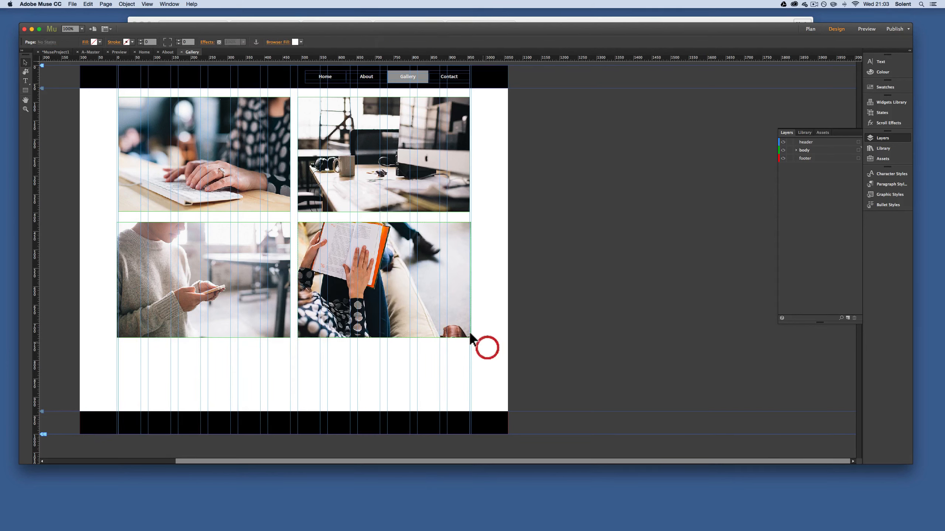
{"action": "left_click", "coordinate": [440, 314]}
{"action": "left_click_drag", "start_coordinate": [470, 222], "coordinate": [470, 222]}
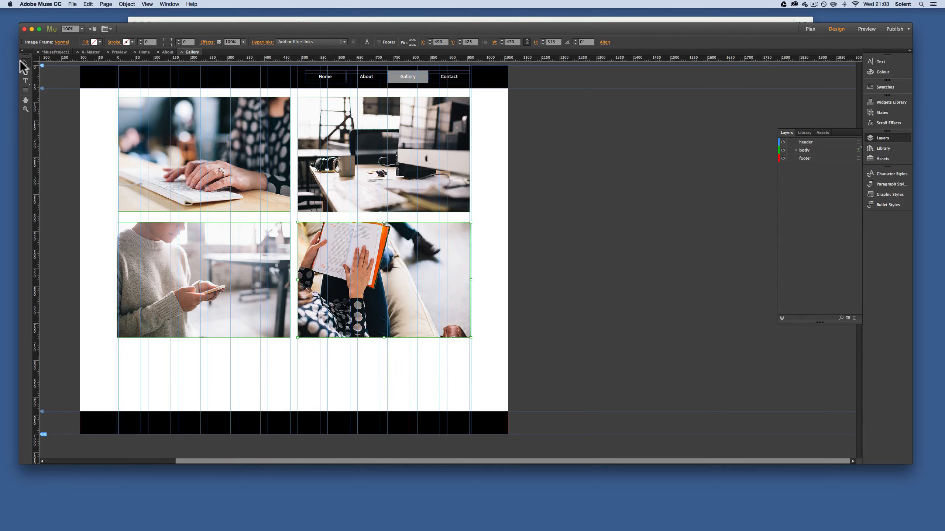
Move all four gallery images down together to a Y position of 105.
{"action": "left_click", "coordinate": [204, 167], "text": "shift"}
{"action": "left_click", "coordinate": [369, 178], "text": "shift"}
{"action": "left_click", "coordinate": [276, 283], "text": "shift"}
{"action": "key", "text": "Down"}
{"action": "key", "text": "Down"}
{"action": "key", "text": "Down"}
{"action": "key", "text": "Down"}
{"action": "key", "text": "Down"}
{"action": "key", "text": "Down"}
{"action": "key", "text": "Down"}
{"action": "key", "text": "Down"}
{"action": "key", "text": "Down"}
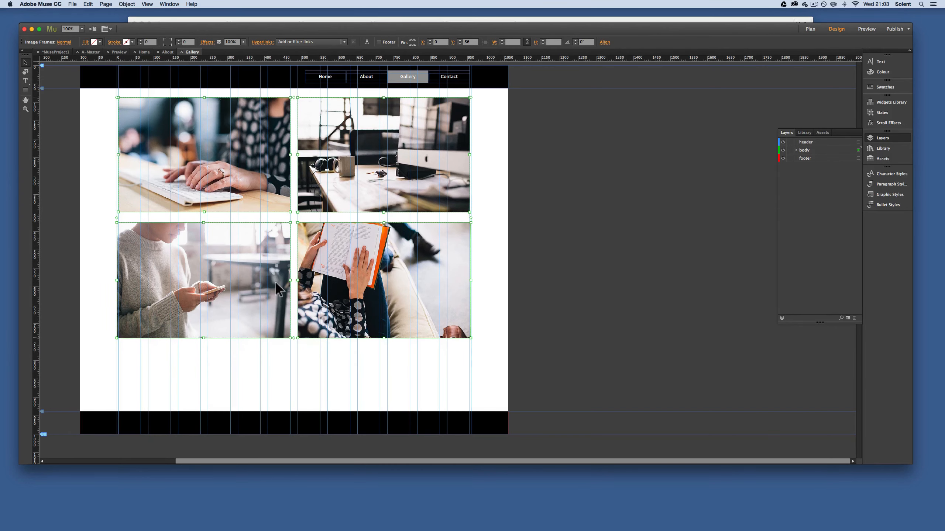
{"action": "key", "text": "Down"}
{"action": "key", "text": "Down"}
{"action": "key", "text": "Down"}
{"action": "key", "text": "Down"}
{"action": "key", "text": "Down"}
{"action": "key", "text": "Down"}
{"action": "key", "text": "Down"}
{"action": "key", "text": "Down"}
{"action": "key", "text": "Down"}
{"action": "key", "text": "Down"}
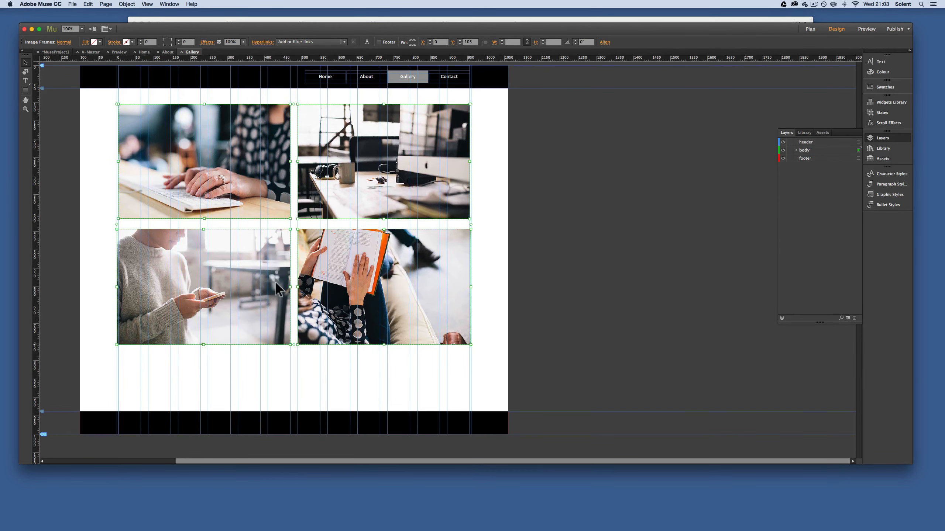
Save the site and open the Contact page for editing.
{"action": "key", "text": "super+s"}
{"action": "left_click", "coordinate": [57, 51]}
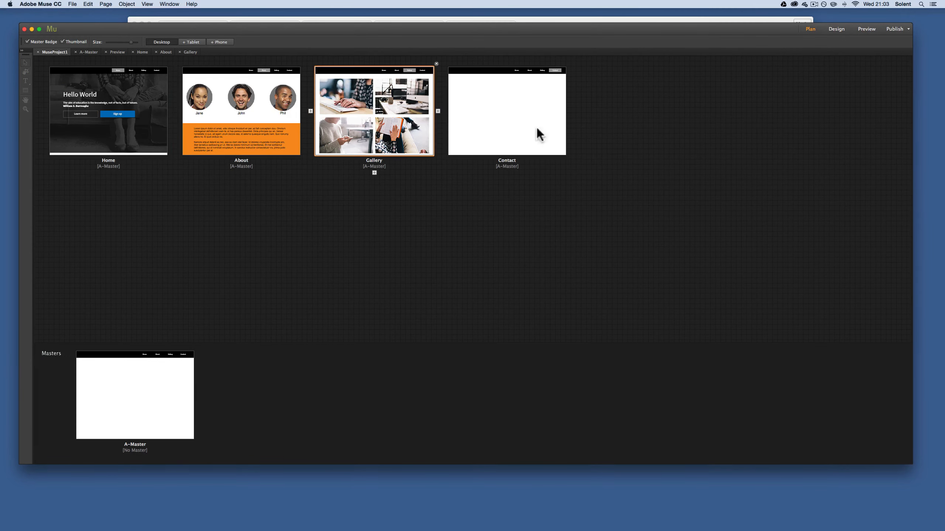
{"action": "left_click", "coordinate": [525, 136]}
{"action": "double_click", "coordinate": [521, 129]}
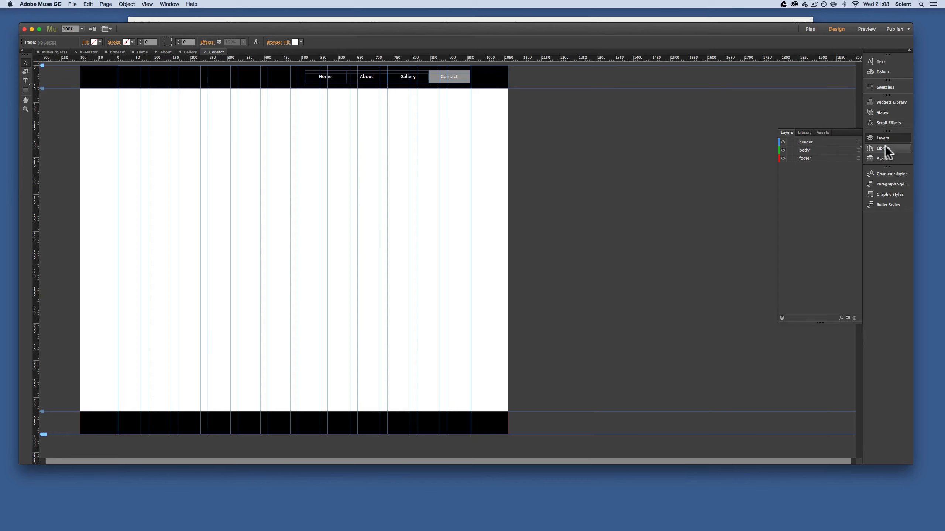
Place a Simple Contact form widget on the Contact page at about X 205, Y 240.
{"action": "left_click", "coordinate": [877, 102]}
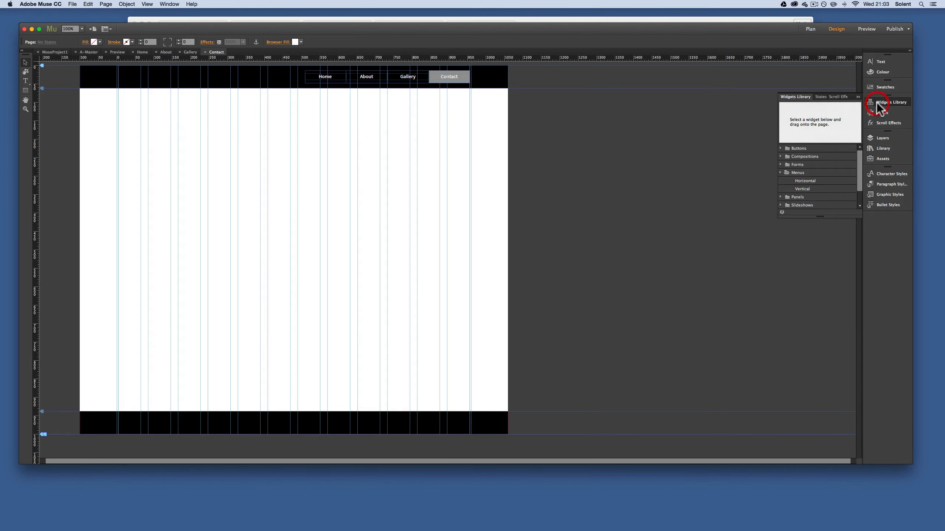
{"action": "left_click", "coordinate": [780, 173]}
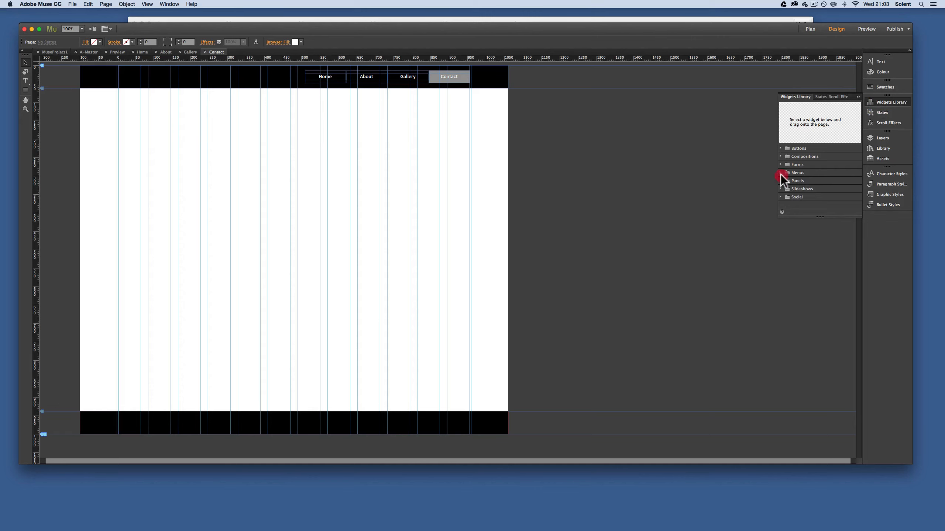
{"action": "left_click", "coordinate": [781, 166]}
{"action": "left_click", "coordinate": [812, 171]}
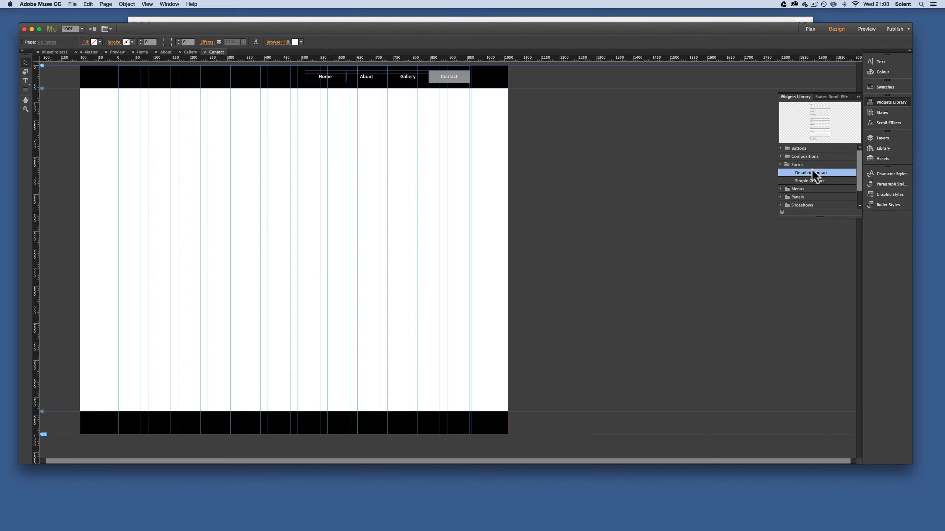
{"action": "left_click", "coordinate": [813, 181]}
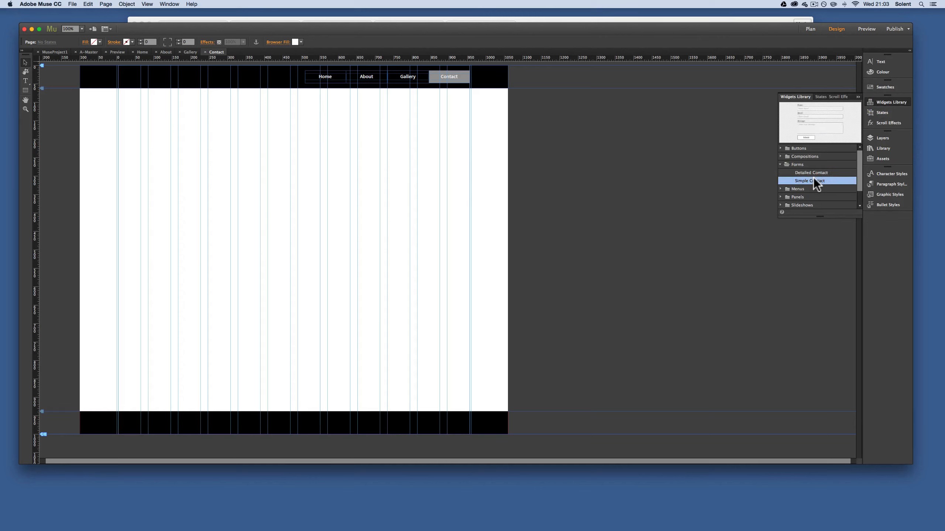
{"action": "left_click_drag", "start_coordinate": [814, 180], "coordinate": [192, 153]}
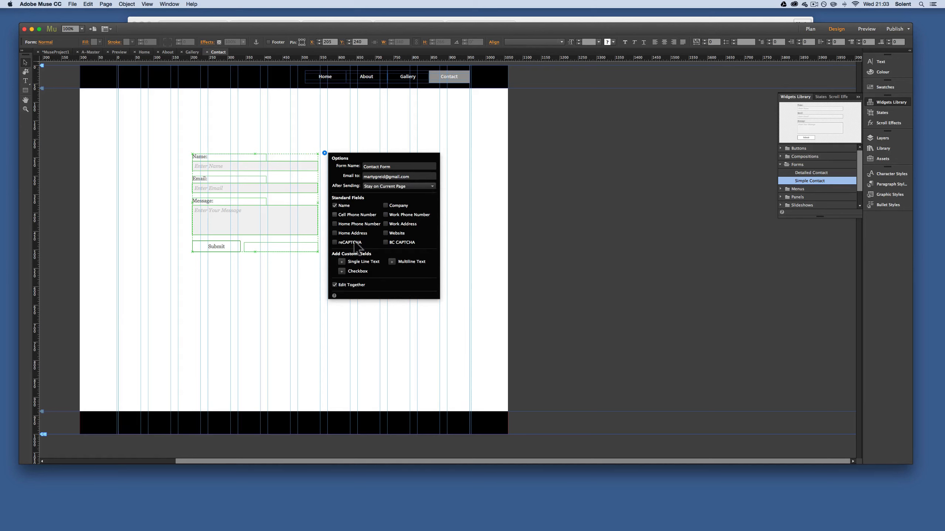
Add and remove the form's Home Phone Number field, and reposition the form at about X 146, Y 268.
{"action": "left_click", "coordinate": [335, 224]}
{"action": "left_click", "coordinate": [335, 223]}
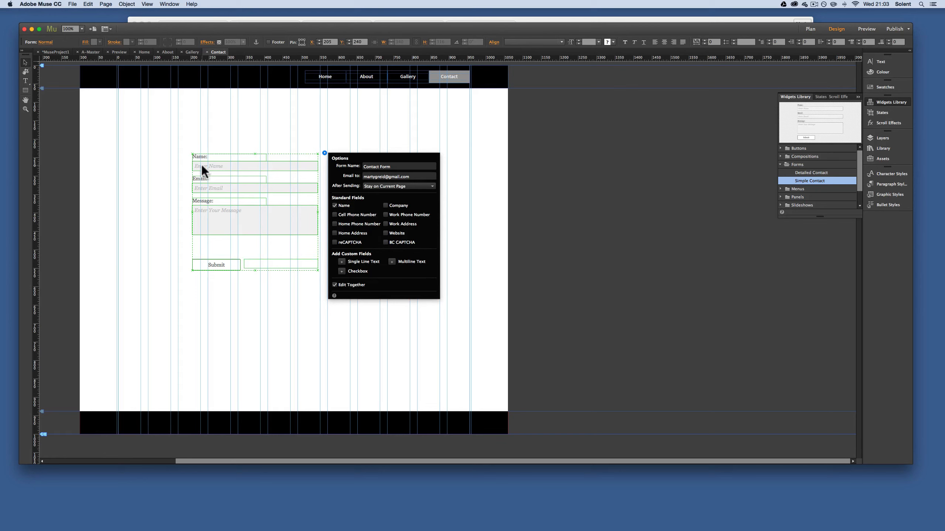
{"action": "left_click_drag", "start_coordinate": [209, 158], "coordinate": [223, 173]}
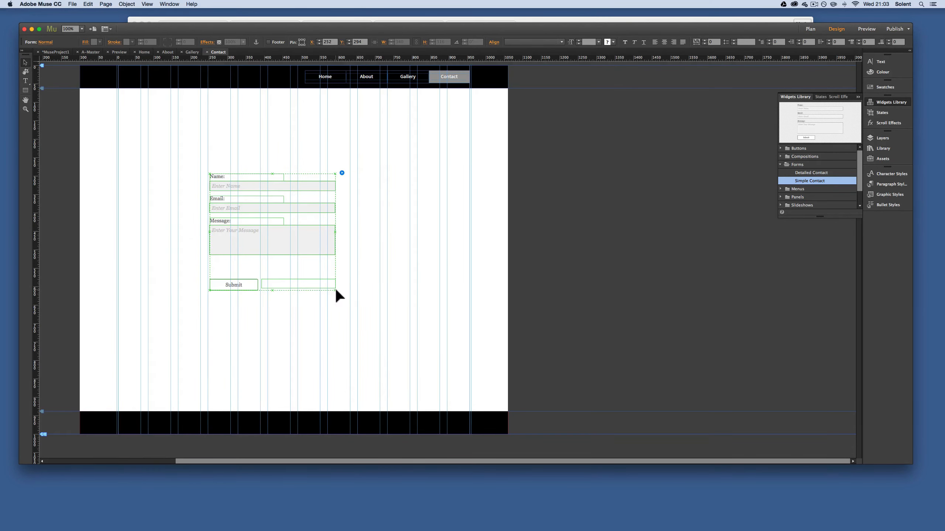
{"action": "left_click_drag", "start_coordinate": [297, 248], "coordinate": [254, 235]}
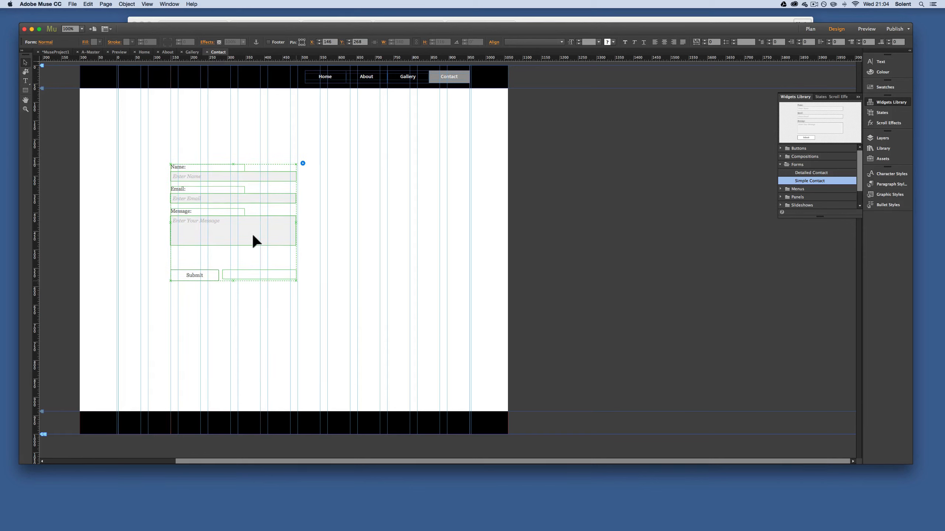
Save the site and preview the whole site in the browser.
{"action": "scroll", "coordinate": [113, 99], "scroll_direction": "left", "scroll_amount": 2}
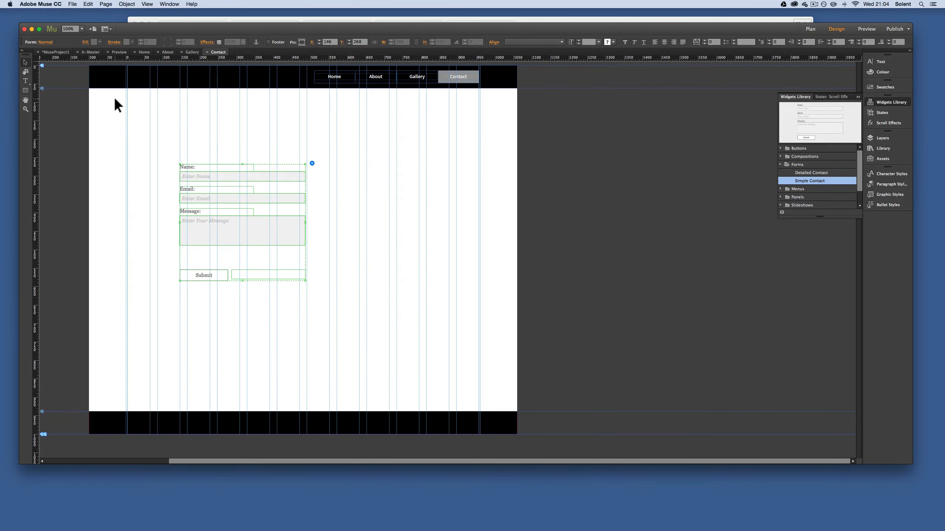
{"action": "key", "text": "super+s"}
{"action": "left_click", "coordinate": [72, 4]}
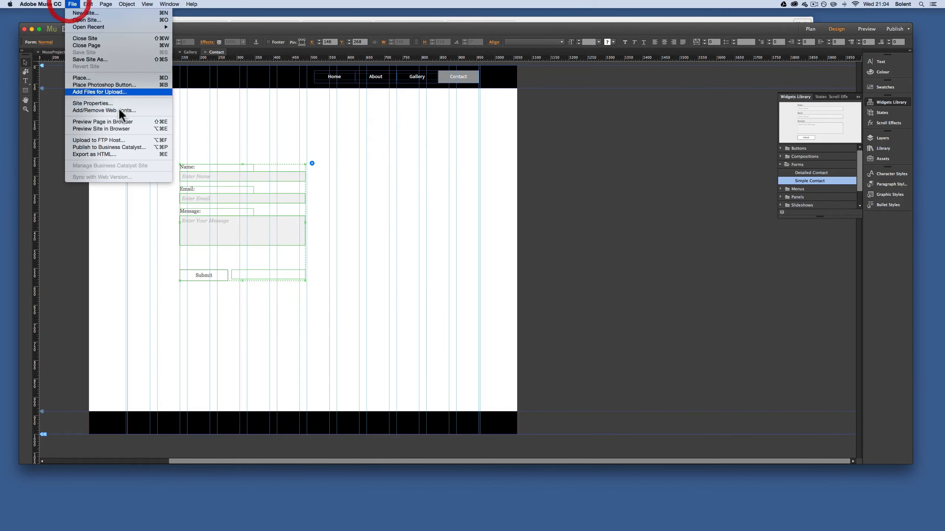
{"action": "left_click", "coordinate": [121, 129]}
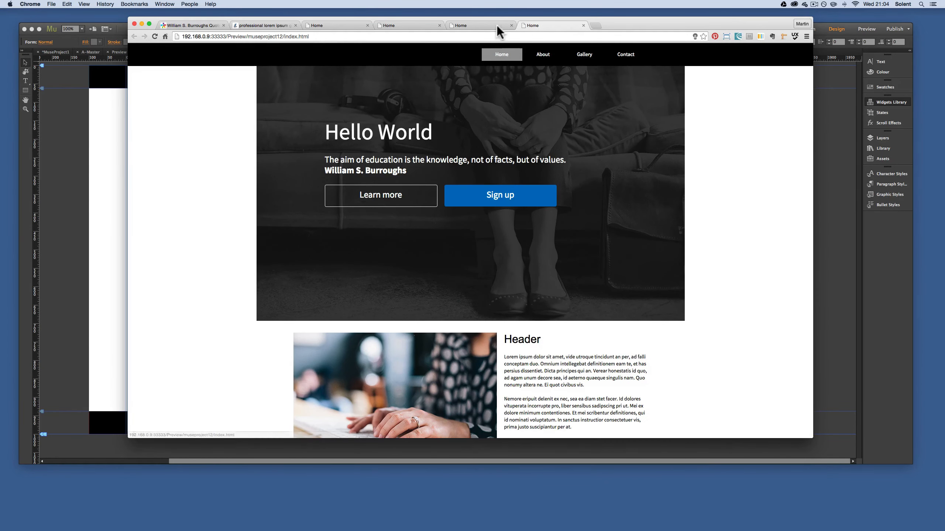
Enlarge the browser window and examine the previewed Home page from header to footer.
{"action": "left_click_drag", "start_coordinate": [491, 19], "coordinate": [466, 11]}
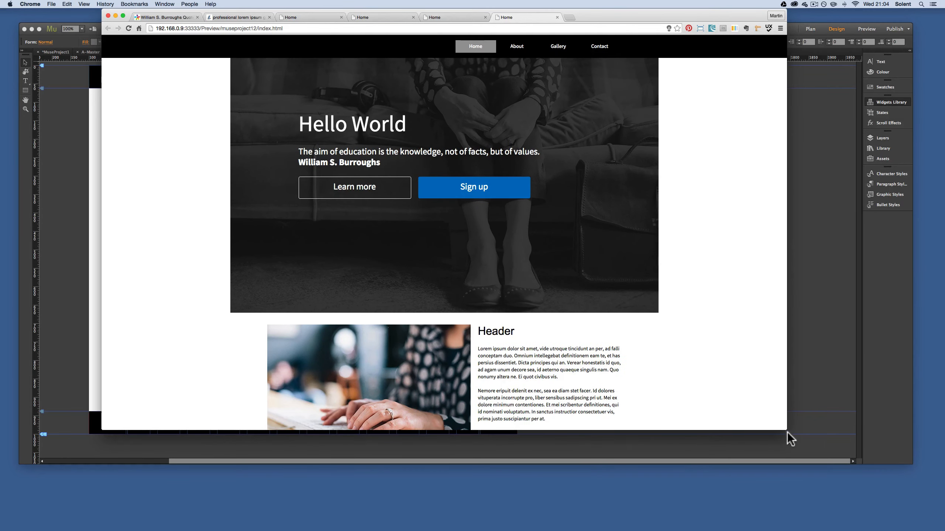
{"action": "left_click_drag", "start_coordinate": [786, 430], "coordinate": [789, 522]}
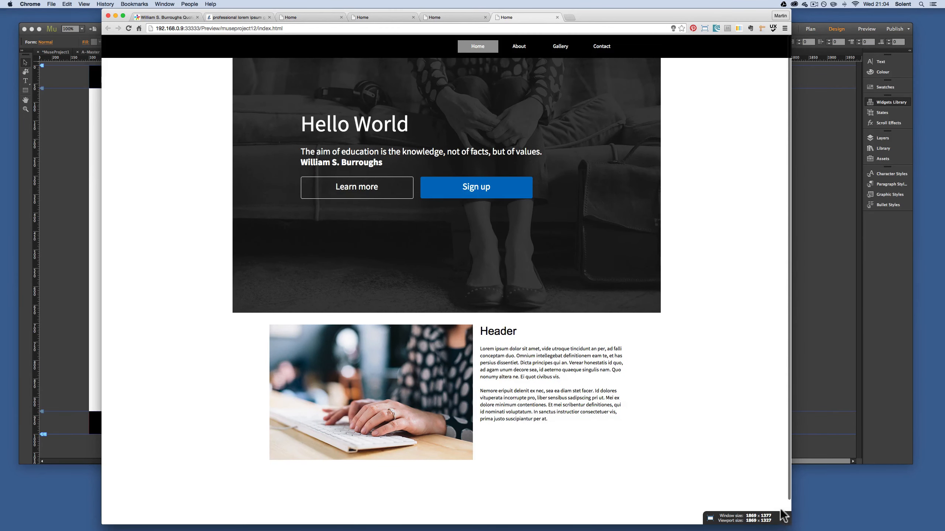
{"action": "scroll", "coordinate": [707, 327], "scroll_direction": "down", "scroll_amount": 2}
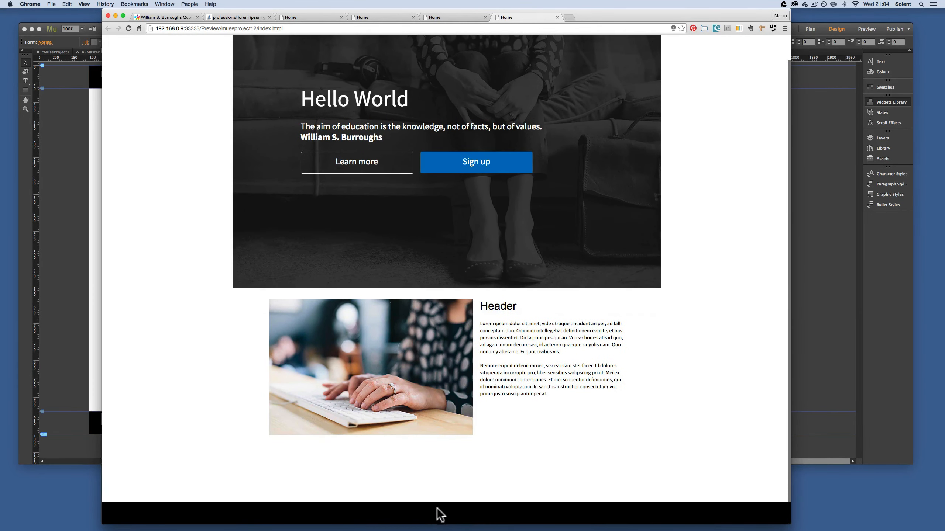
{"action": "scroll", "coordinate": [440, 514], "scroll_direction": "up", "scroll_amount": 2}
{"action": "scroll", "coordinate": [443, 512], "scroll_direction": "down", "scroll_amount": 2}
{"action": "scroll", "coordinate": [445, 515], "scroll_direction": "up", "scroll_amount": 2}
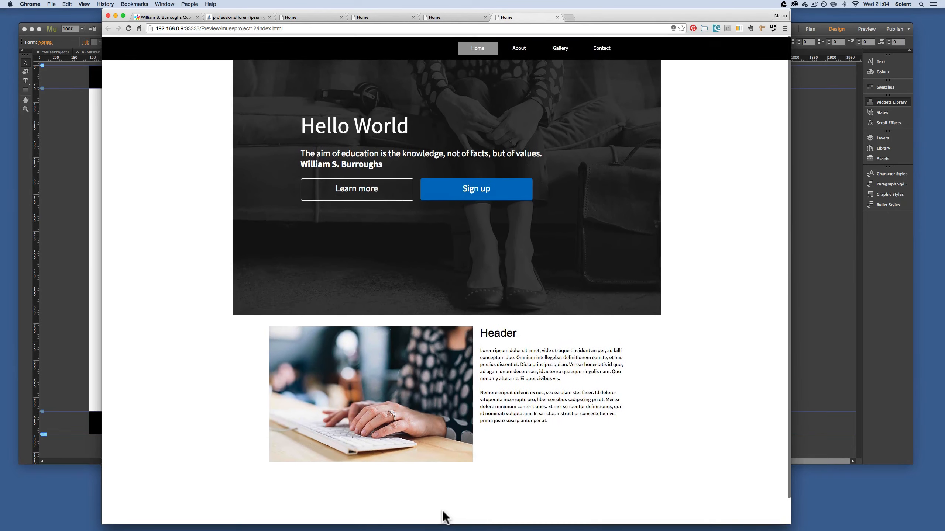
View the previewed About, Gallery and Contact pages through the site navigation, checking the About page at a narrower browser width.
{"action": "left_click", "coordinate": [518, 46]}
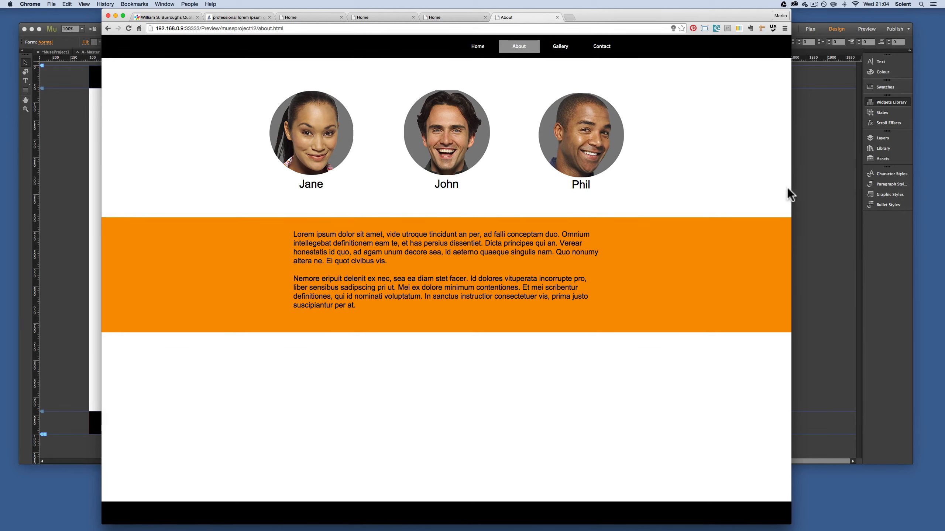
{"action": "left_click_drag", "start_coordinate": [791, 187], "coordinate": [754, 191]}
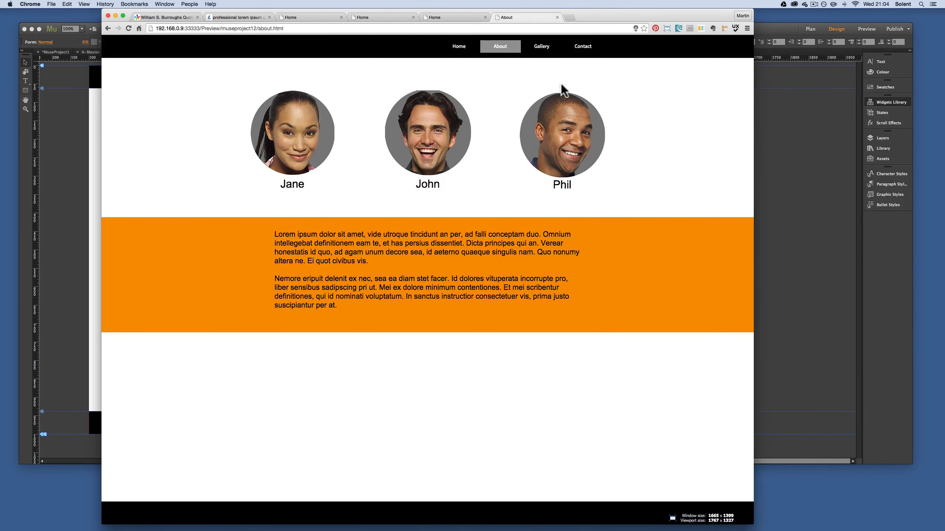
{"action": "left_click", "coordinate": [539, 47]}
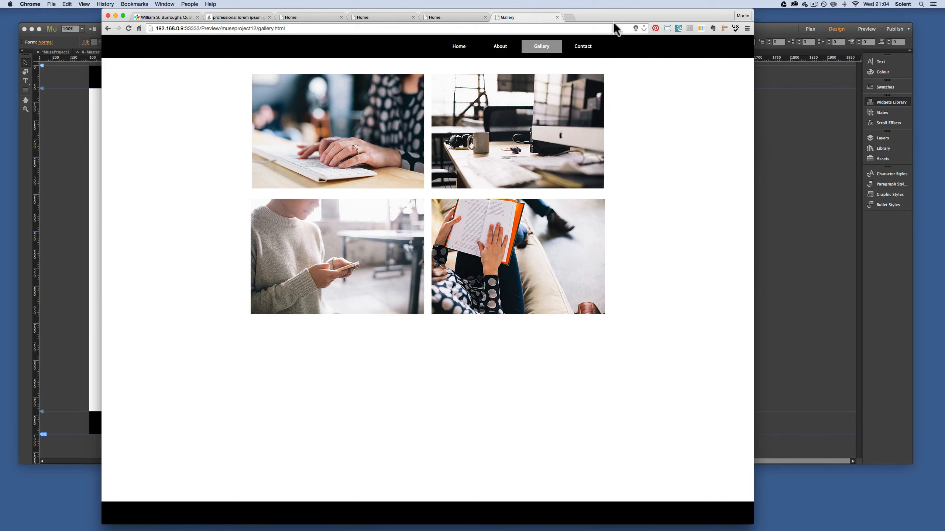
{"action": "left_click", "coordinate": [583, 46]}
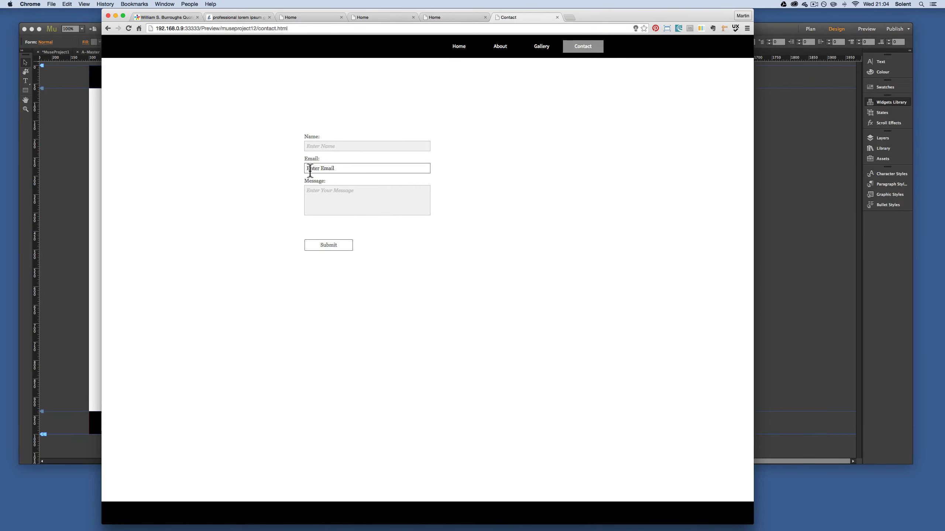
Test the previewed contact form by entering "cdscwdcw" as the email and "xxxx" as the message.
{"action": "left_click", "coordinate": [311, 170]}
{"action": "type", "text": "cdscwdcw"}
{"action": "left_click", "coordinate": [322, 192]}
{"action": "type", "text": "x"}
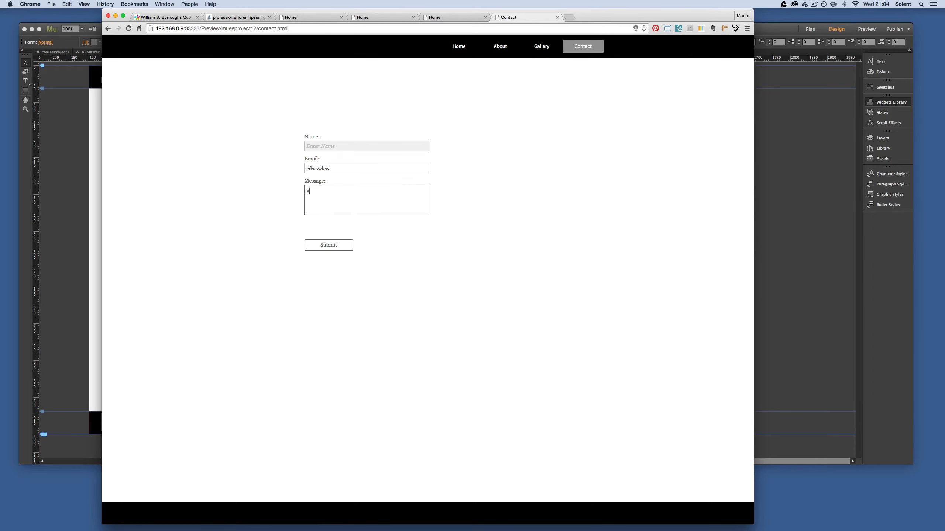
{"action": "type", "text": "xxx"}
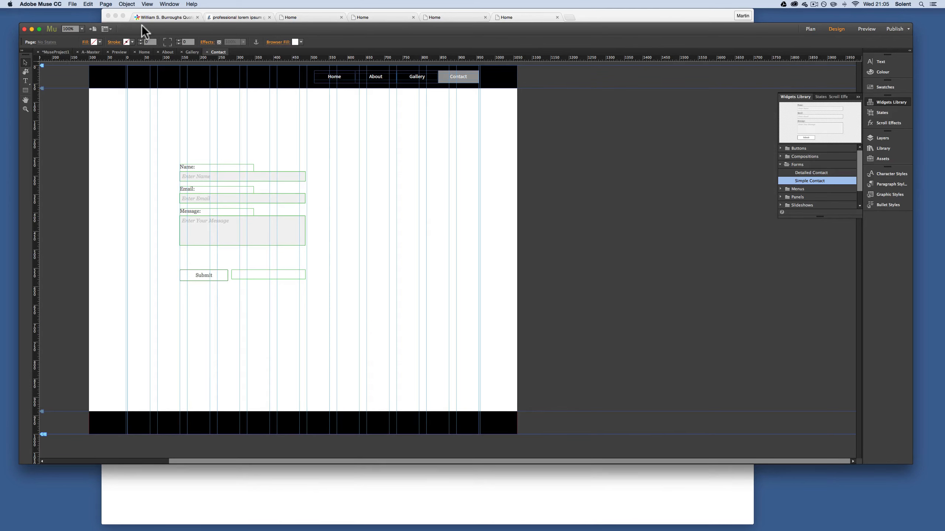
Switch back to Adobe Muse and start an HTML export with the site URL yoursite.com.
{"action": "left_click", "coordinate": [72, 4]}
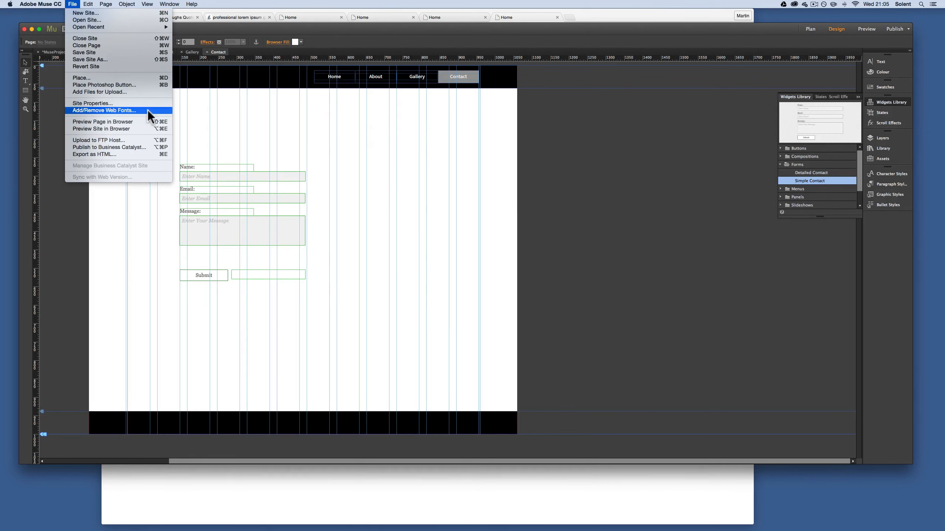
{"action": "left_click", "coordinate": [146, 153]}
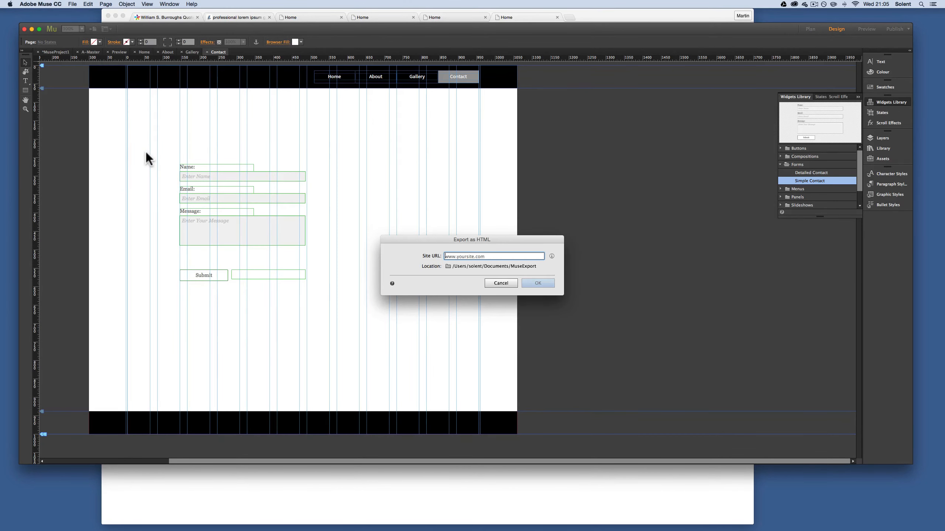
{"action": "left_click", "coordinate": [515, 256]}
{"action": "left_click", "coordinate": [422, 256]}
{"action": "type", "text": "yoursite.com"}
Set the export location to the MuseSite folder on the Desktop and export the site as HTML.
{"action": "left_click", "coordinate": [504, 266]}
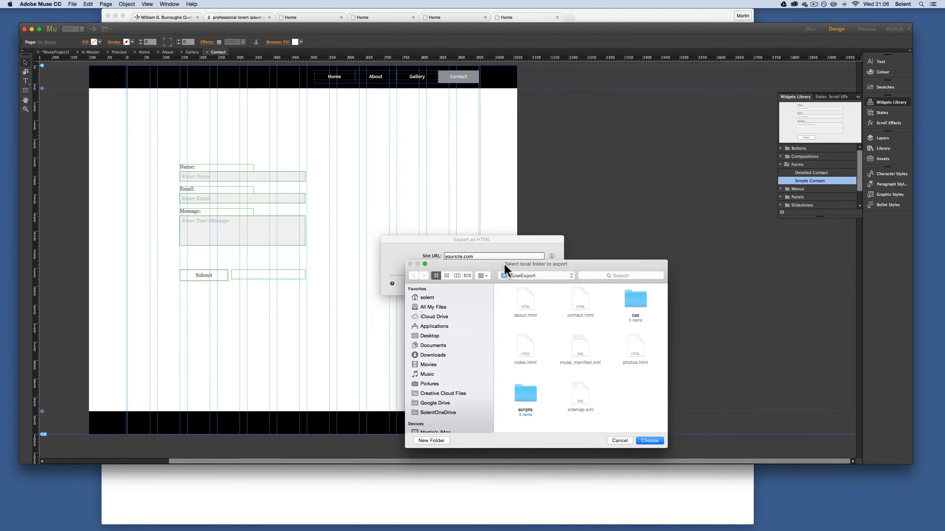
{"action": "left_click", "coordinate": [540, 275]}
{"action": "left_click", "coordinate": [528, 284]}
{"action": "left_click", "coordinate": [528, 310]}
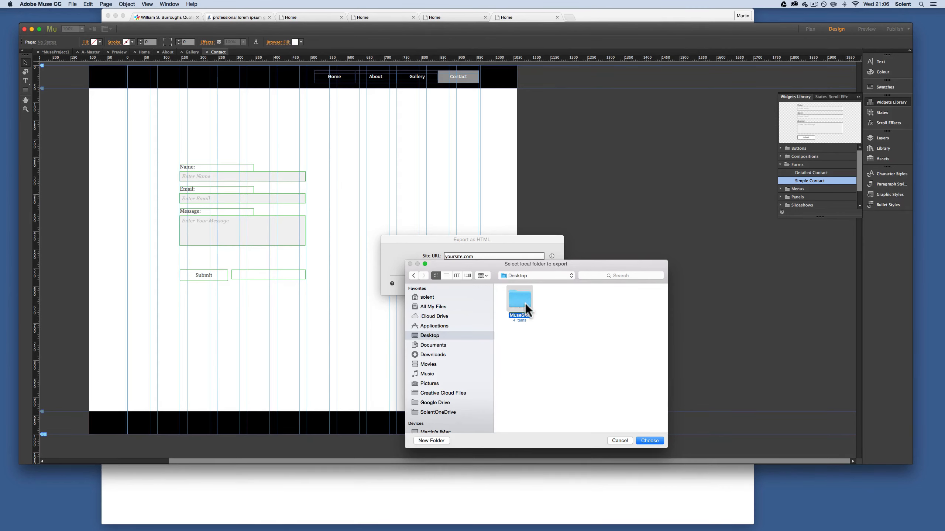
{"action": "double_click", "coordinate": [528, 311]}
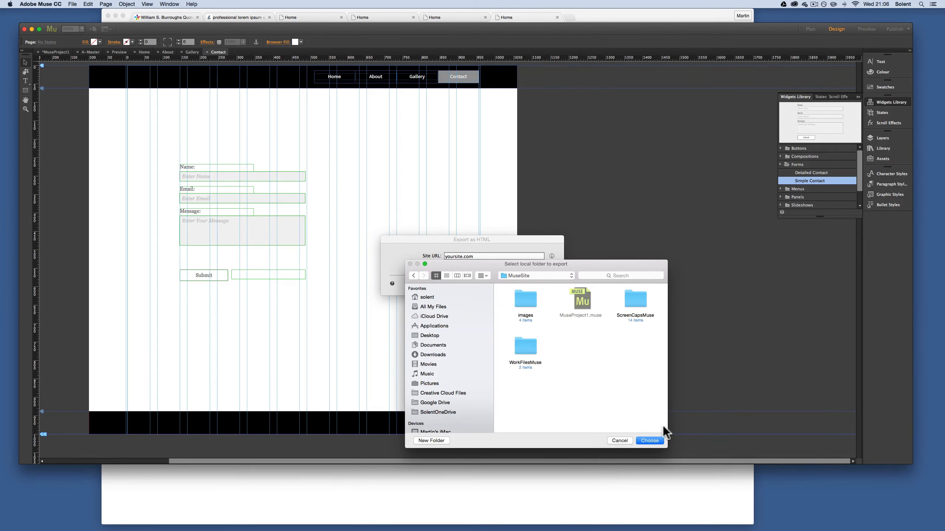
{"action": "left_click", "coordinate": [651, 443]}
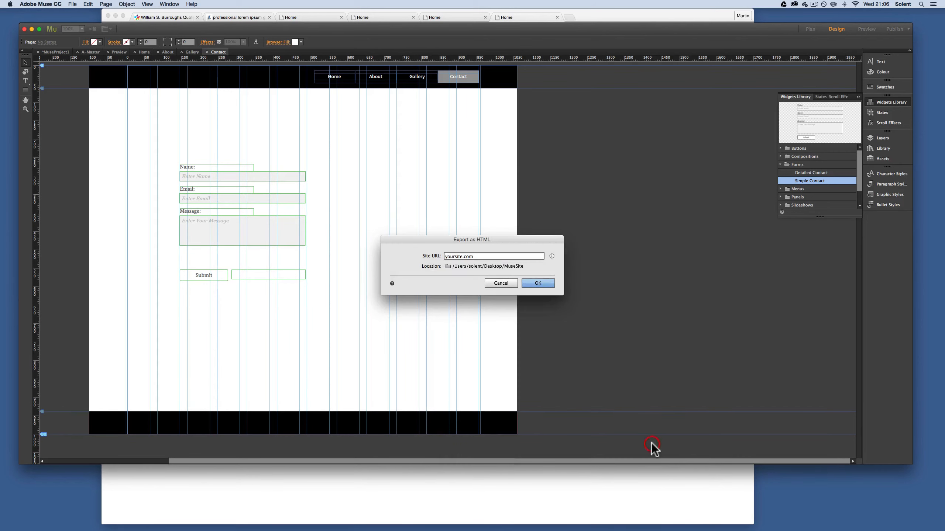
{"action": "left_click", "coordinate": [547, 283]}
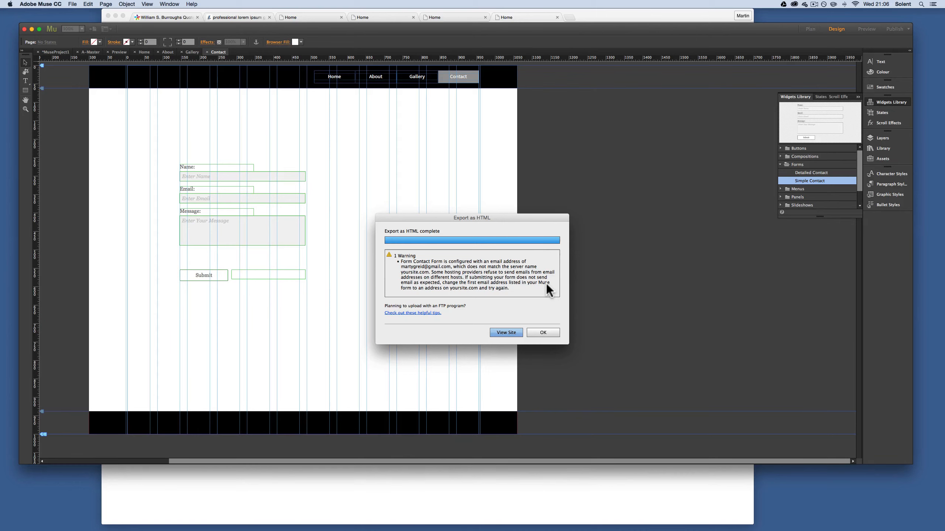
{"action": "left_click", "coordinate": [543, 333]}
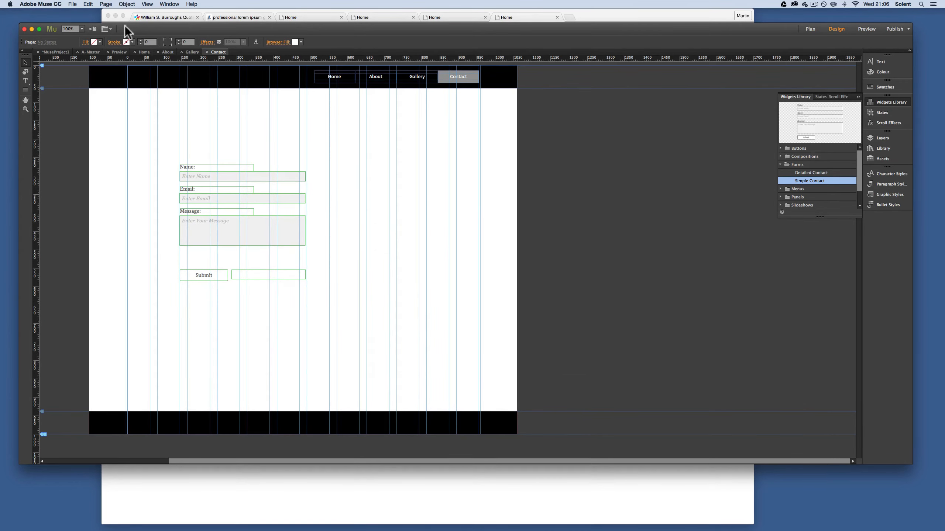
Minimise the site editor and browser windows to reach the MuseSite folder on the desktop.
{"action": "left_click_drag", "start_coordinate": [124, 25], "coordinate": [149, 48]}
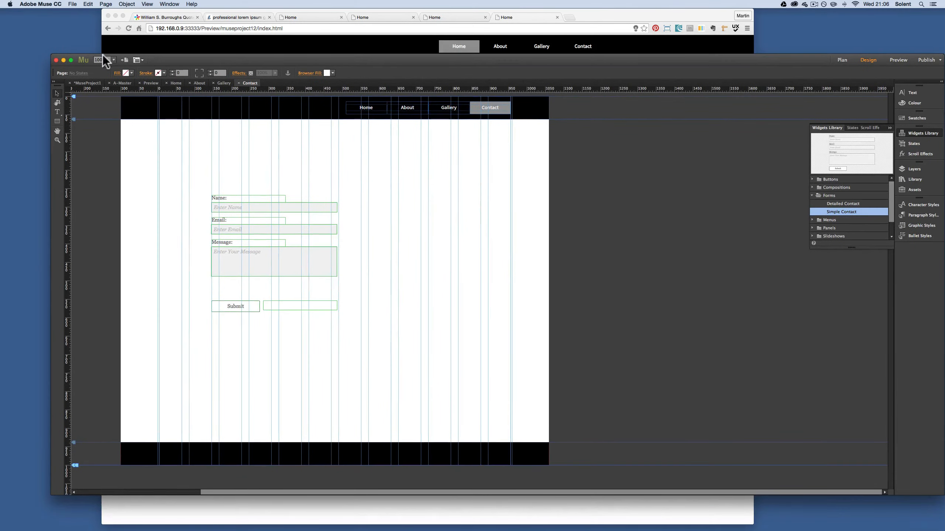
{"action": "left_click", "coordinate": [63, 59]}
{"action": "left_click", "coordinate": [115, 16]}
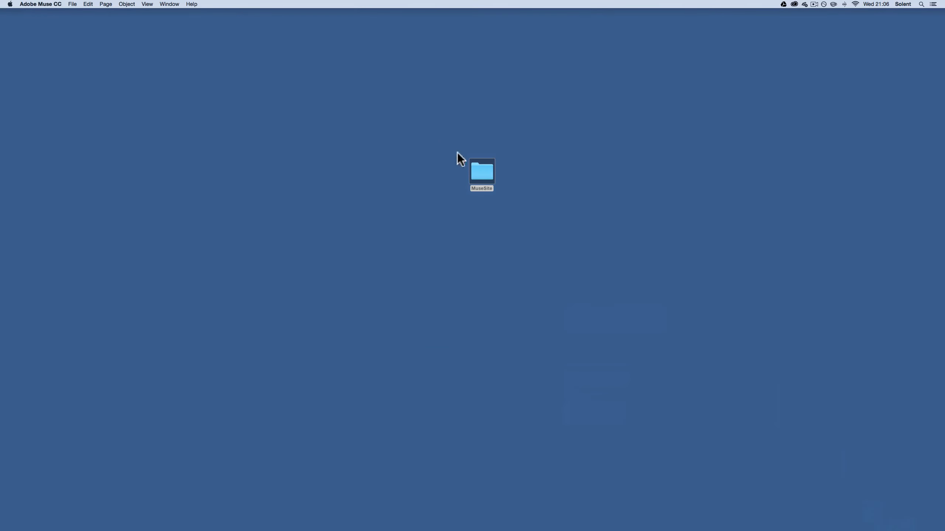
Open the MuseSite folder and examine the exported files, including the contents of the scripts and css folders.
{"action": "double_click", "coordinate": [480, 173]}
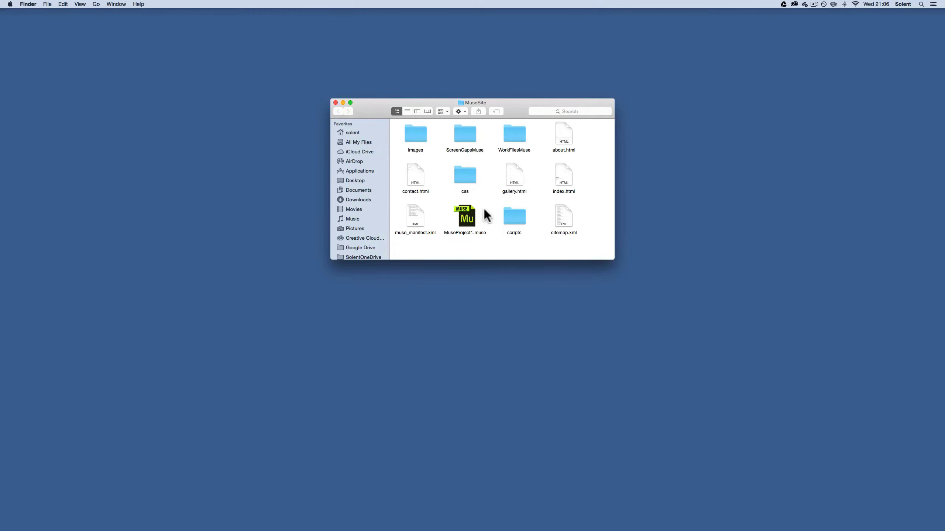
{"action": "left_click", "coordinate": [466, 218]}
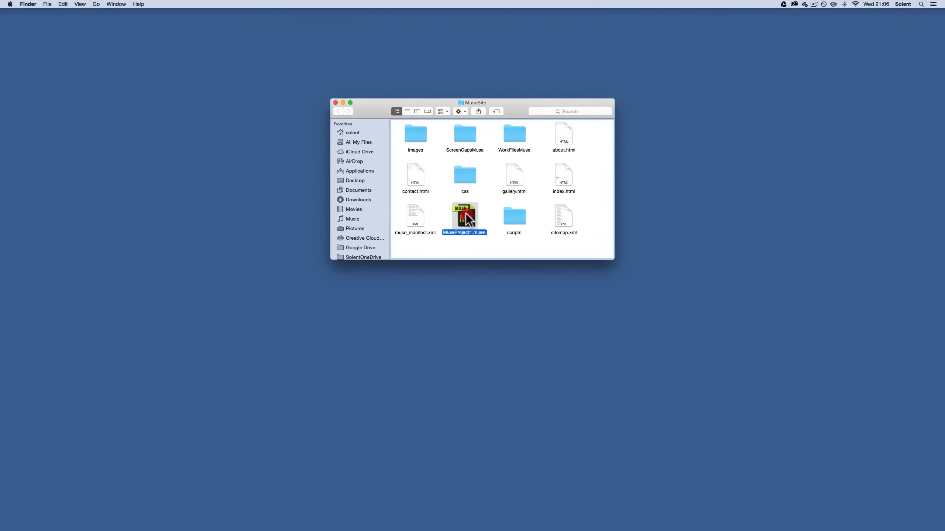
{"action": "left_click_drag", "start_coordinate": [467, 214], "coordinate": [469, 219]}
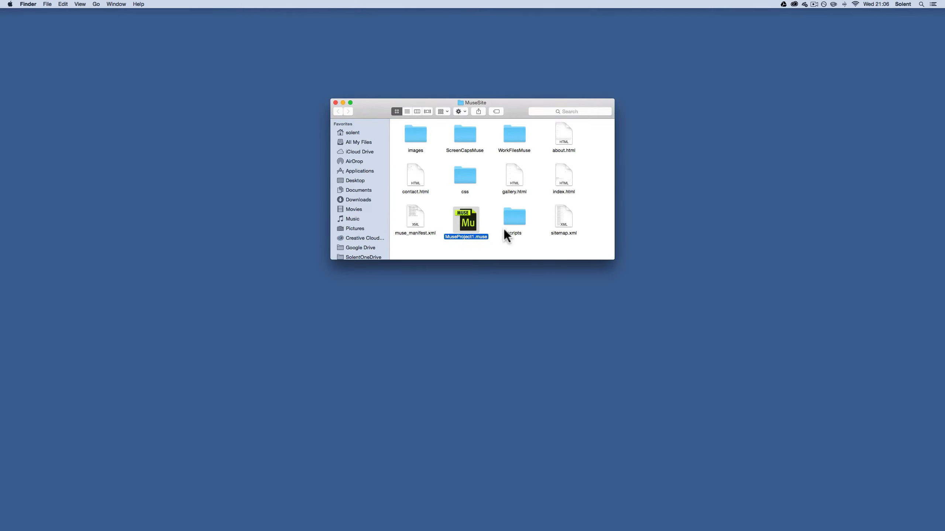
{"action": "double_click", "coordinate": [515, 214]}
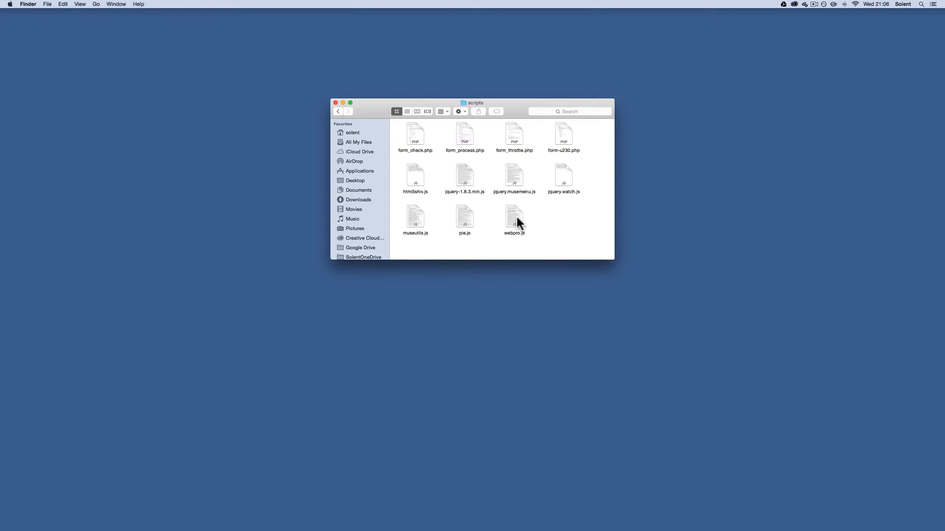
{"action": "left_click", "coordinate": [338, 111]}
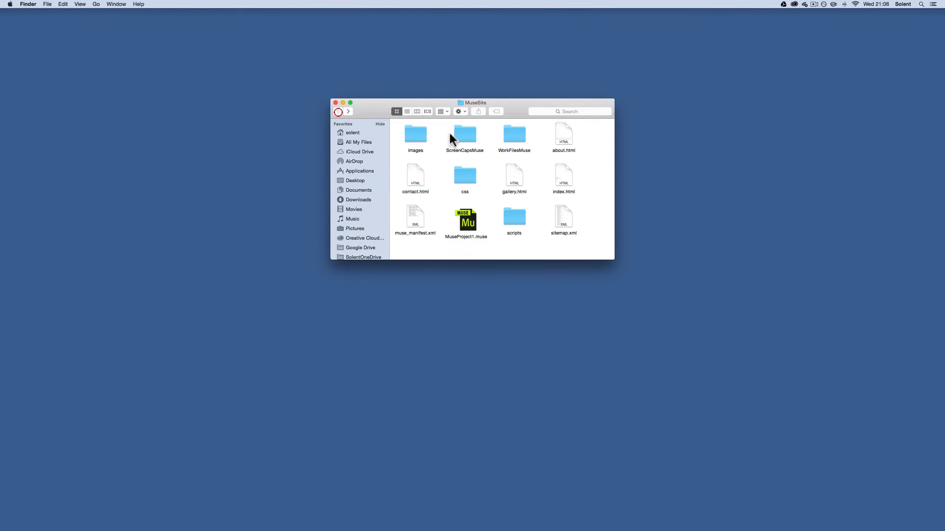
{"action": "double_click", "coordinate": [464, 178]}
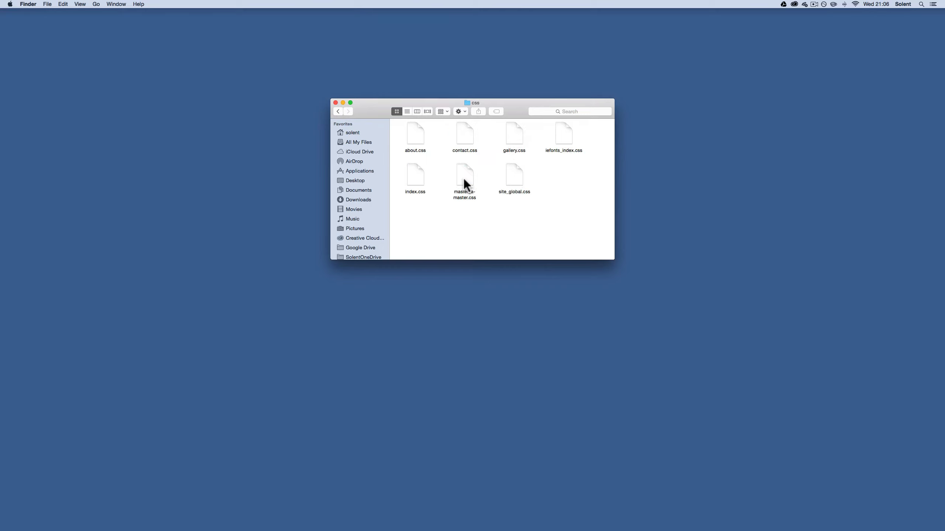
{"action": "left_click", "coordinate": [338, 111]}
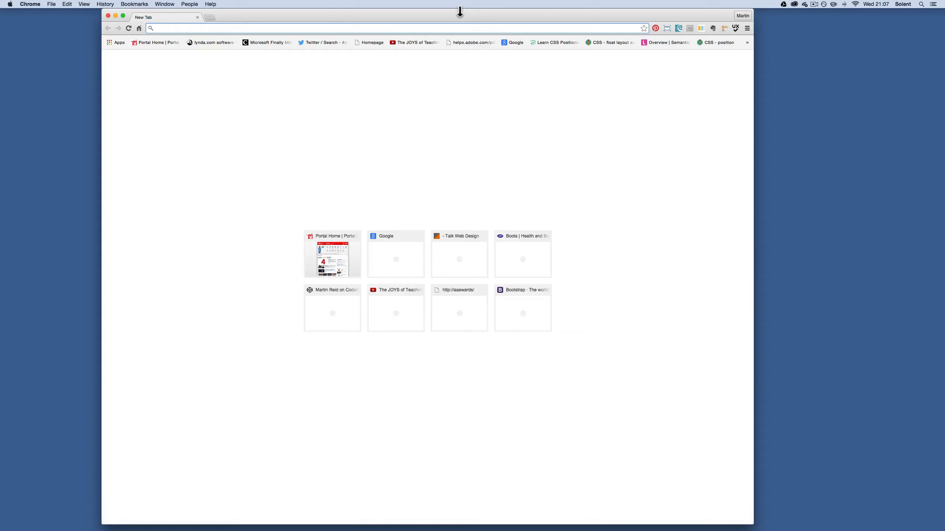
Switch to Chrome, place its window beside the MuseSite folder and load index.html from the folder in it.
{"action": "left_click_drag", "start_coordinate": [460, 11], "coordinate": [802, 63]}
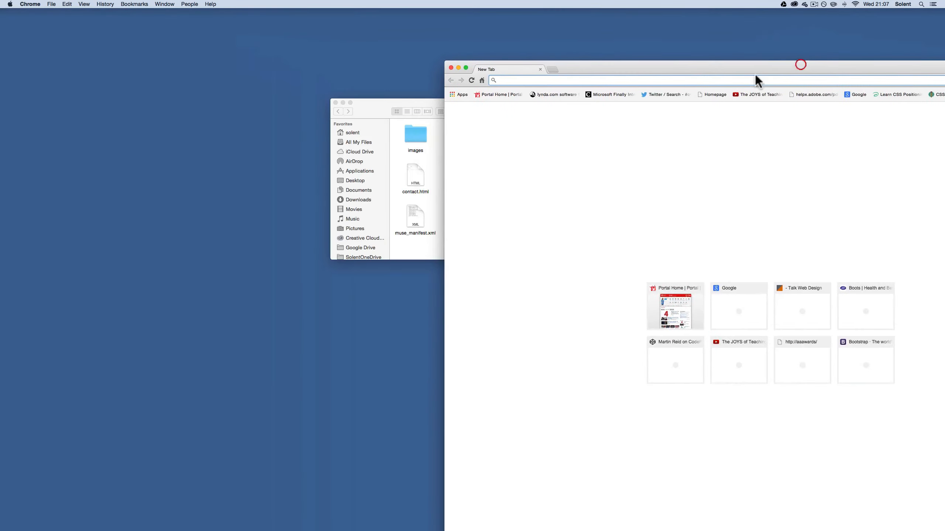
{"action": "left_click", "coordinate": [396, 151]}
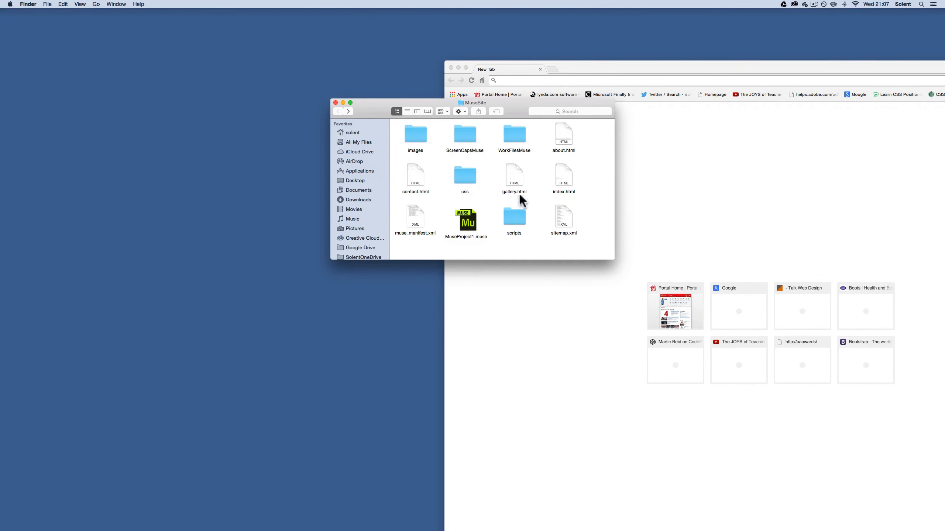
{"action": "left_click_drag", "start_coordinate": [564, 180], "coordinate": [757, 208]}
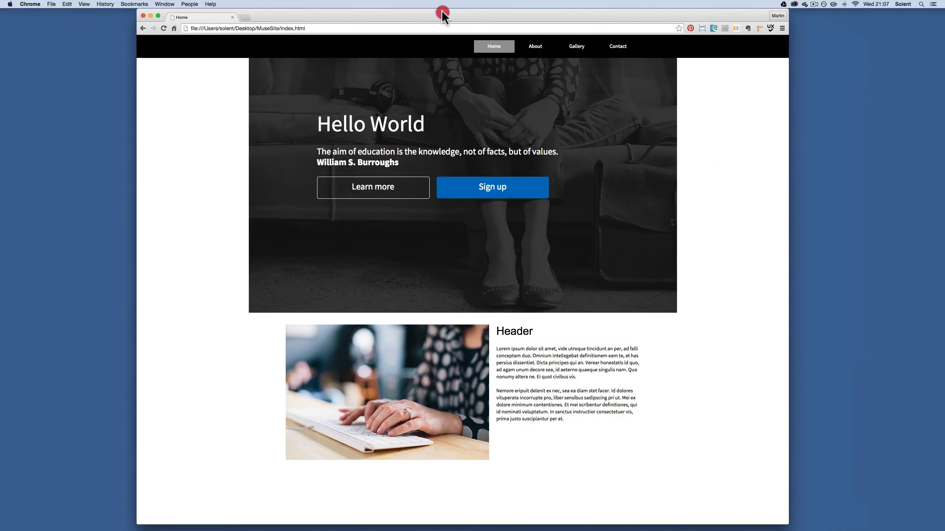
Check the exported home page and follow the site navigation through About, Gallery and Contact back to Home.
{"action": "scroll", "coordinate": [618, 216], "scroll_direction": "down", "scroll_amount": 2}
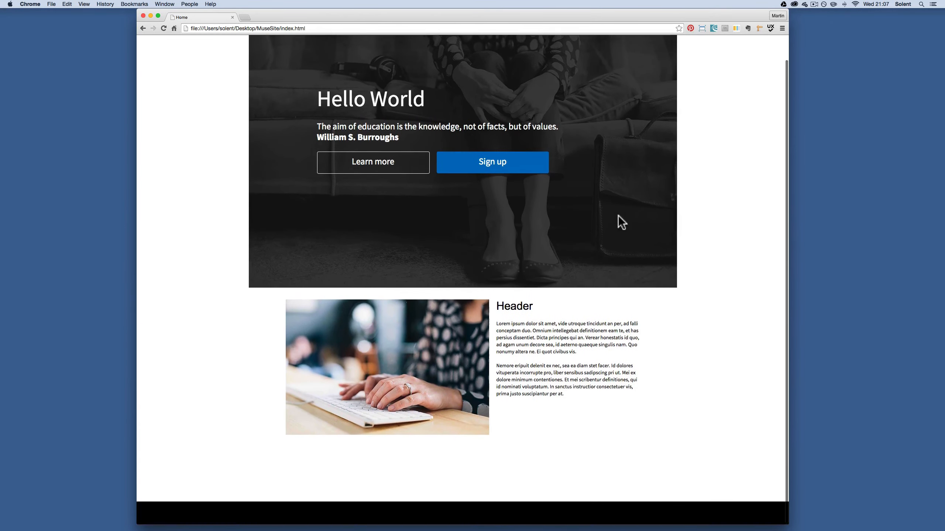
{"action": "scroll", "coordinate": [618, 216], "scroll_direction": "up", "scroll_amount": 2}
{"action": "left_click", "coordinate": [538, 46]}
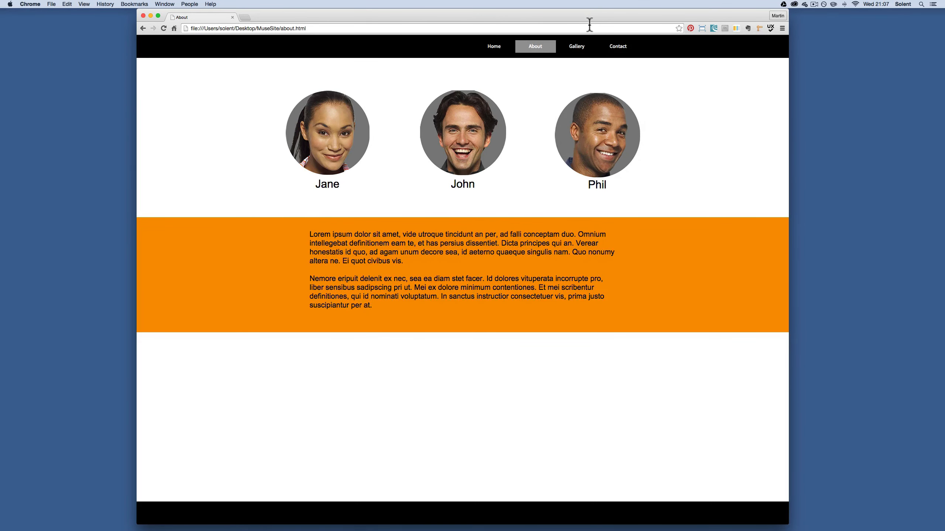
{"action": "left_click", "coordinate": [581, 47]}
{"action": "left_click", "coordinate": [620, 48]}
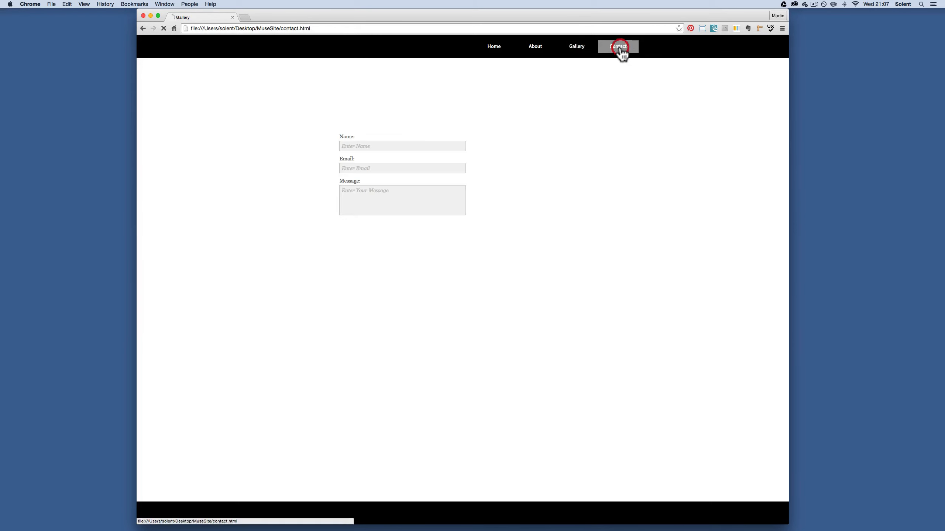
{"action": "left_click", "coordinate": [502, 52]}
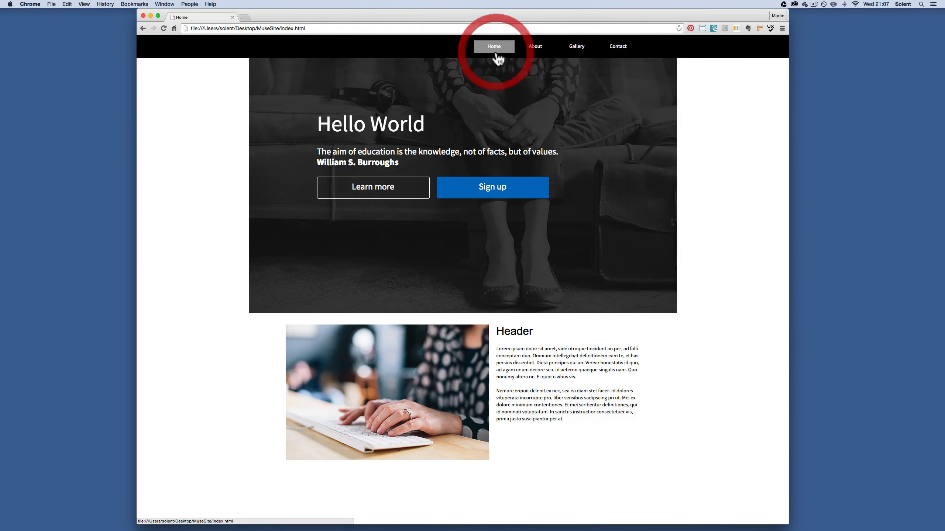
Test the home page's Learn more and Sign up links, going back to Home after each, and review the home page.
{"action": "left_click", "coordinate": [401, 186]}
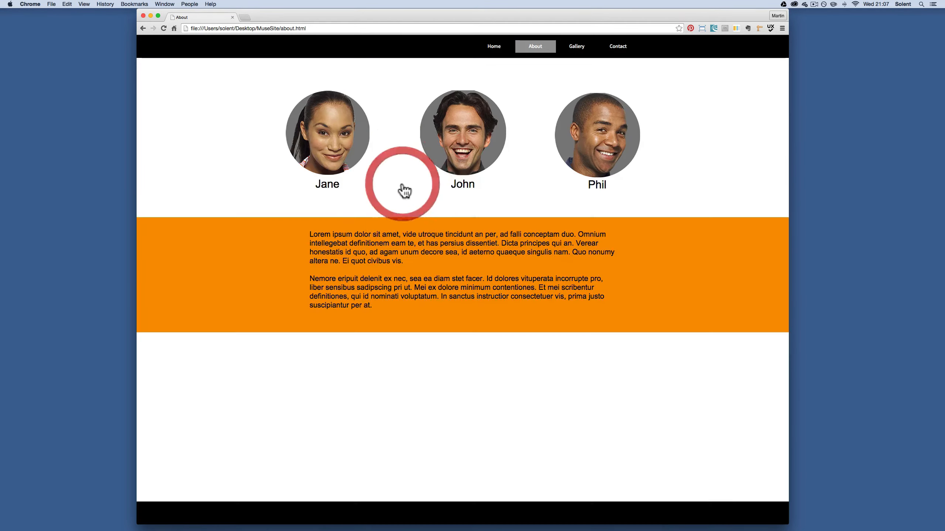
{"action": "left_click", "coordinate": [501, 50]}
{"action": "left_click", "coordinate": [499, 191]}
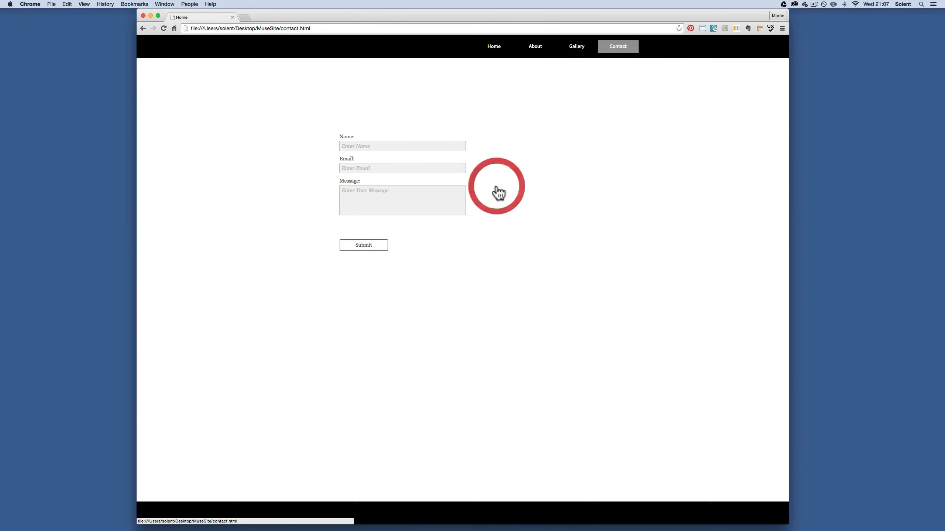
{"action": "left_click", "coordinate": [491, 52]}
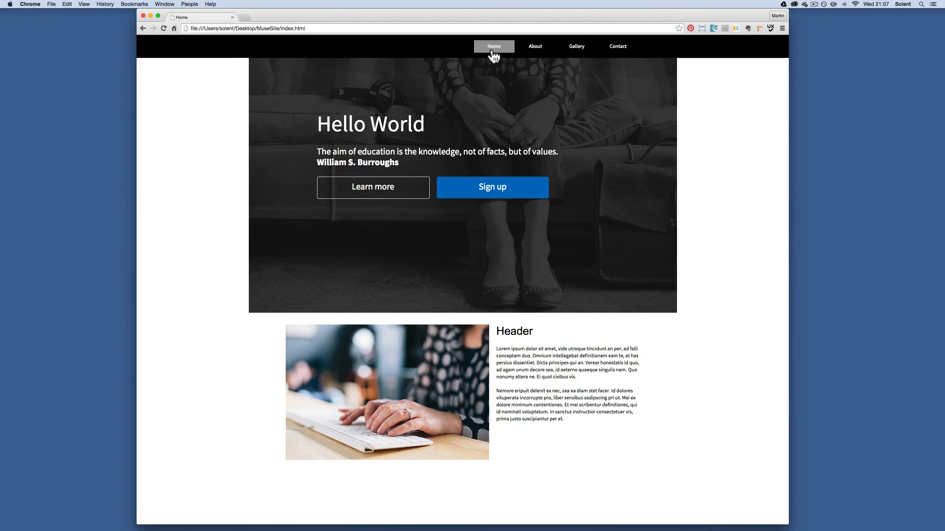
{"action": "scroll", "coordinate": [584, 251], "scroll_direction": "down", "scroll_amount": 2}
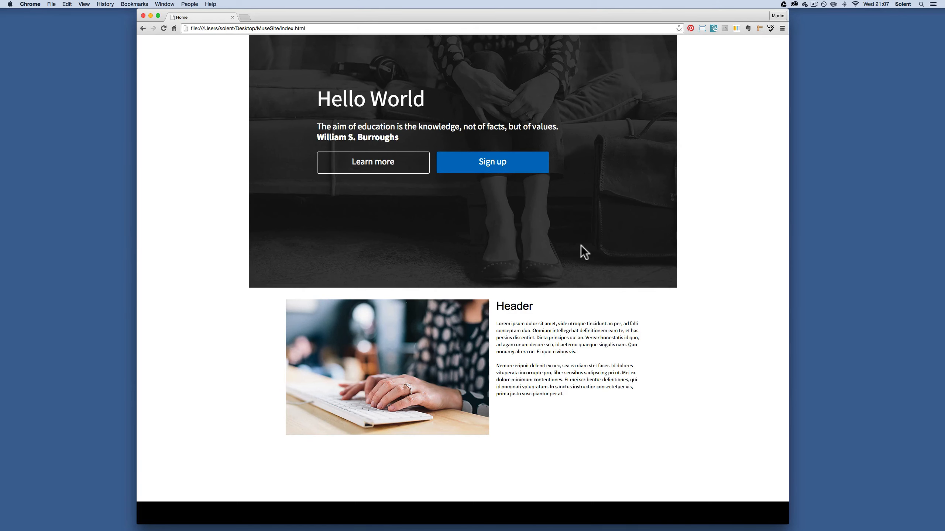
{"action": "scroll", "coordinate": [583, 252], "scroll_direction": "up", "scroll_amount": 2}
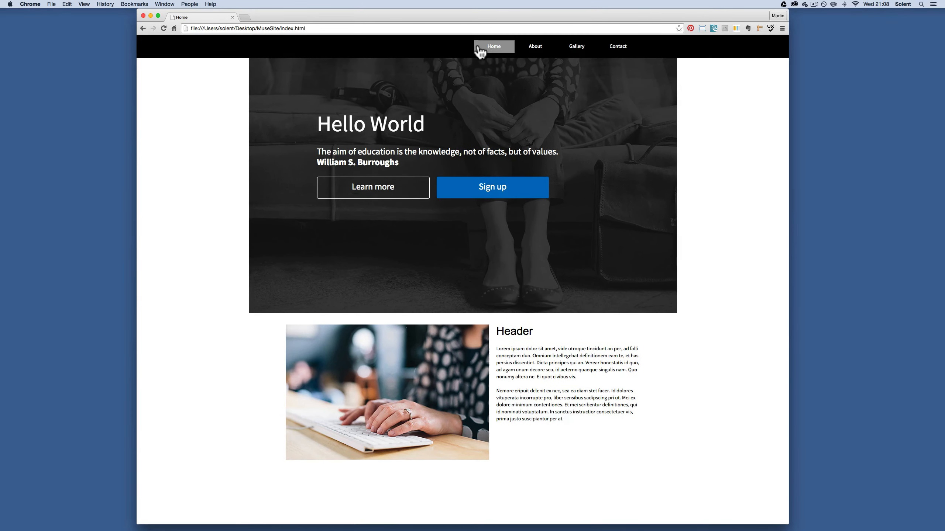